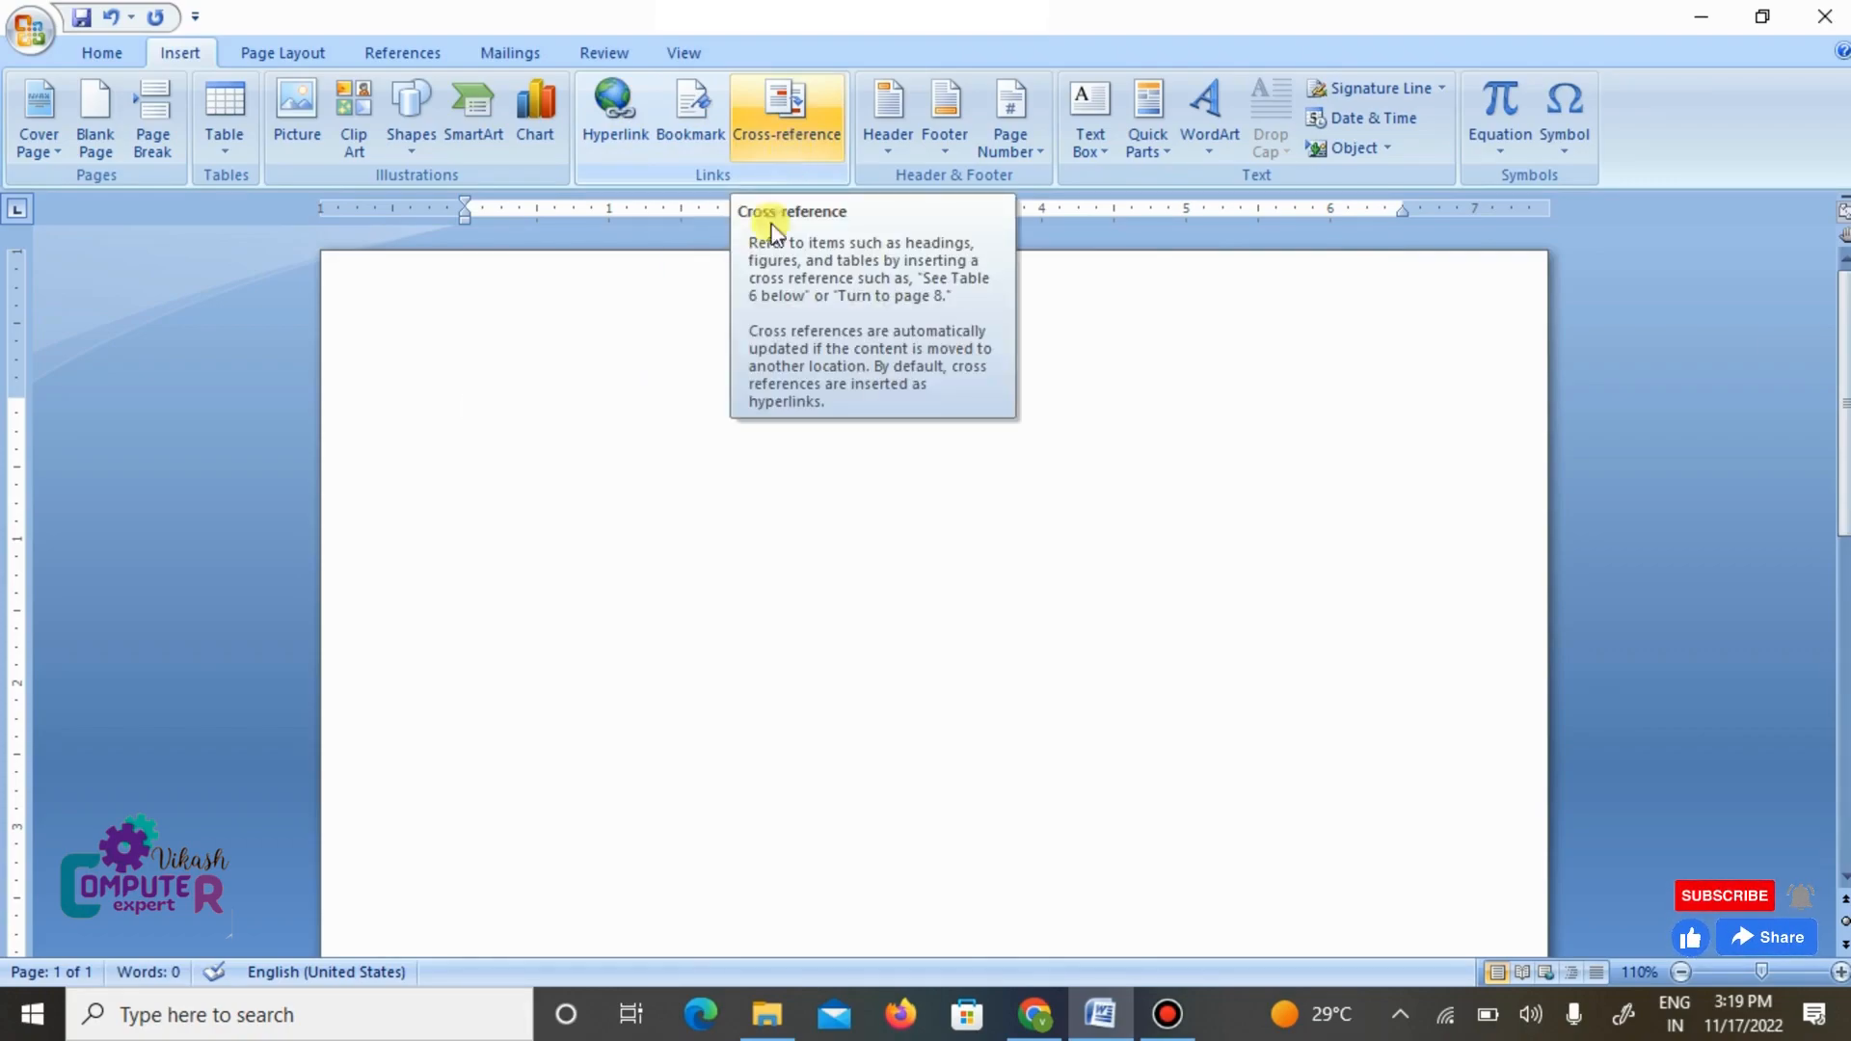
- Fill the blank document with generated sample text using =rand(5,5)
{"action": "left_click", "coordinate": [621, 127]}
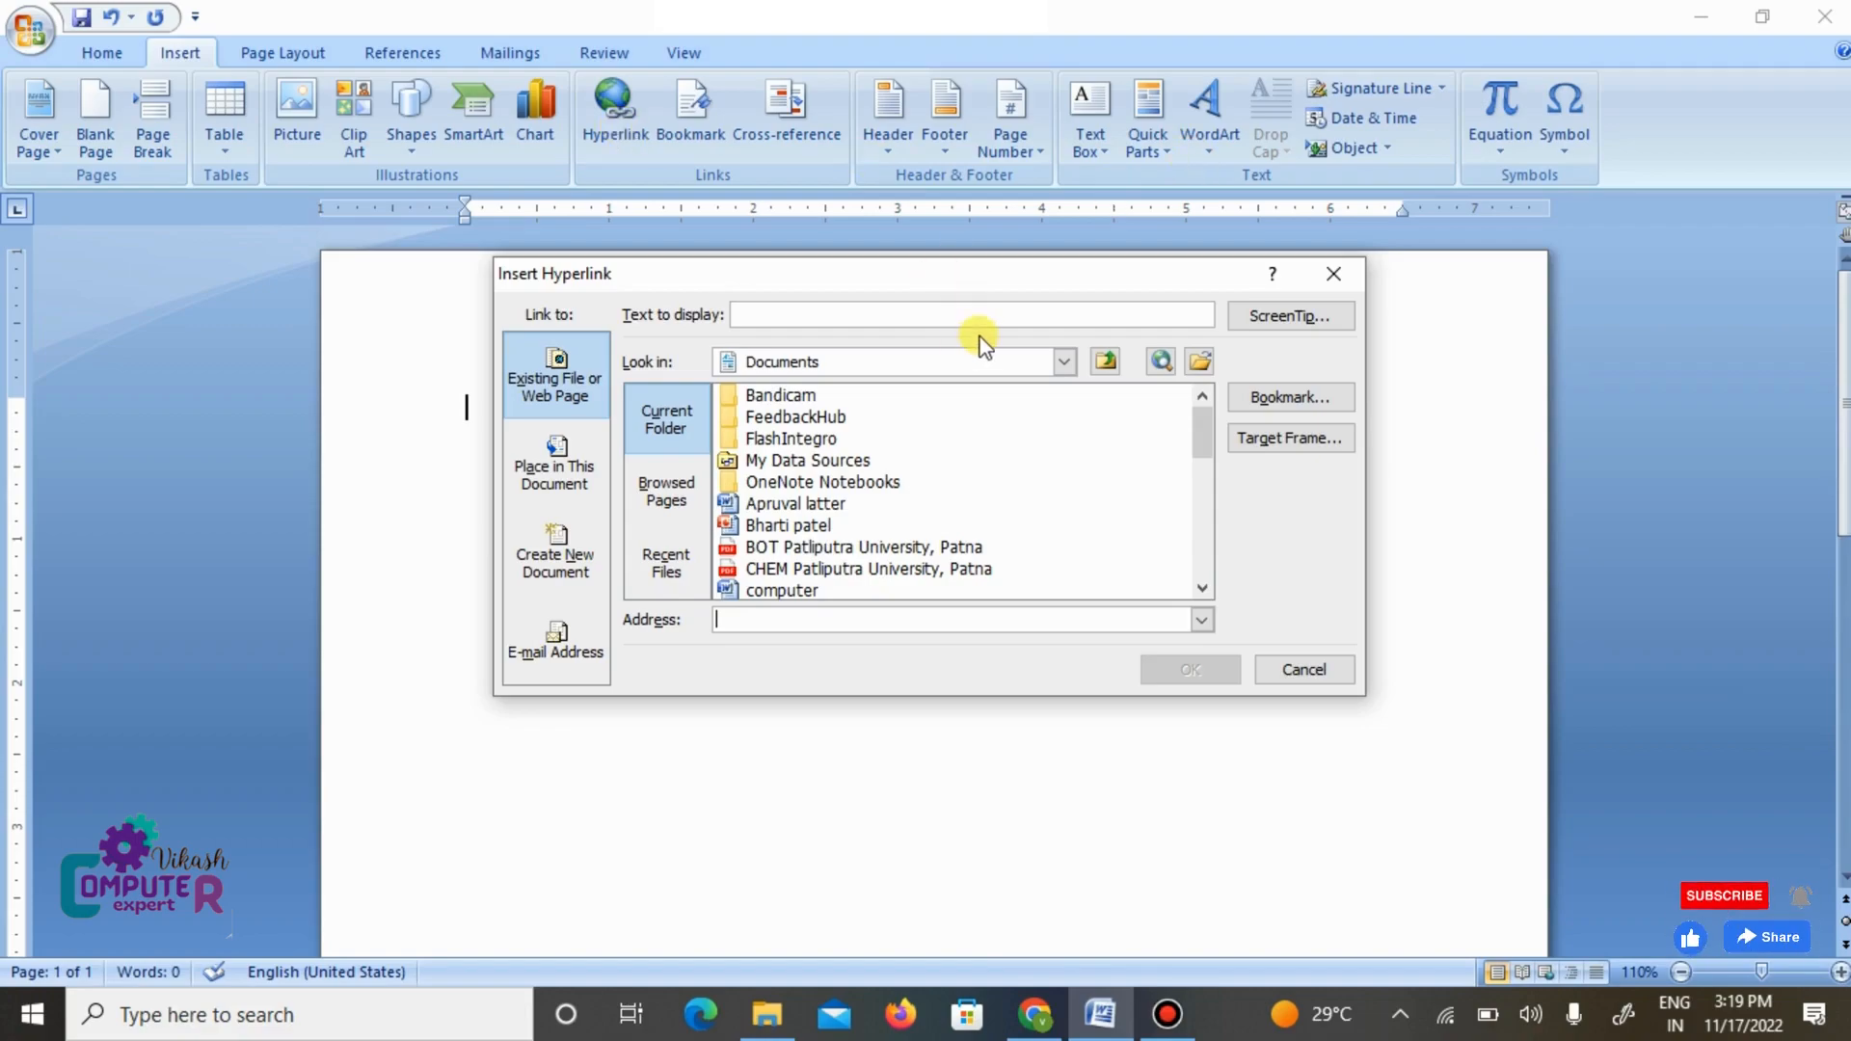
{"action": "left_click", "coordinate": [1328, 275]}
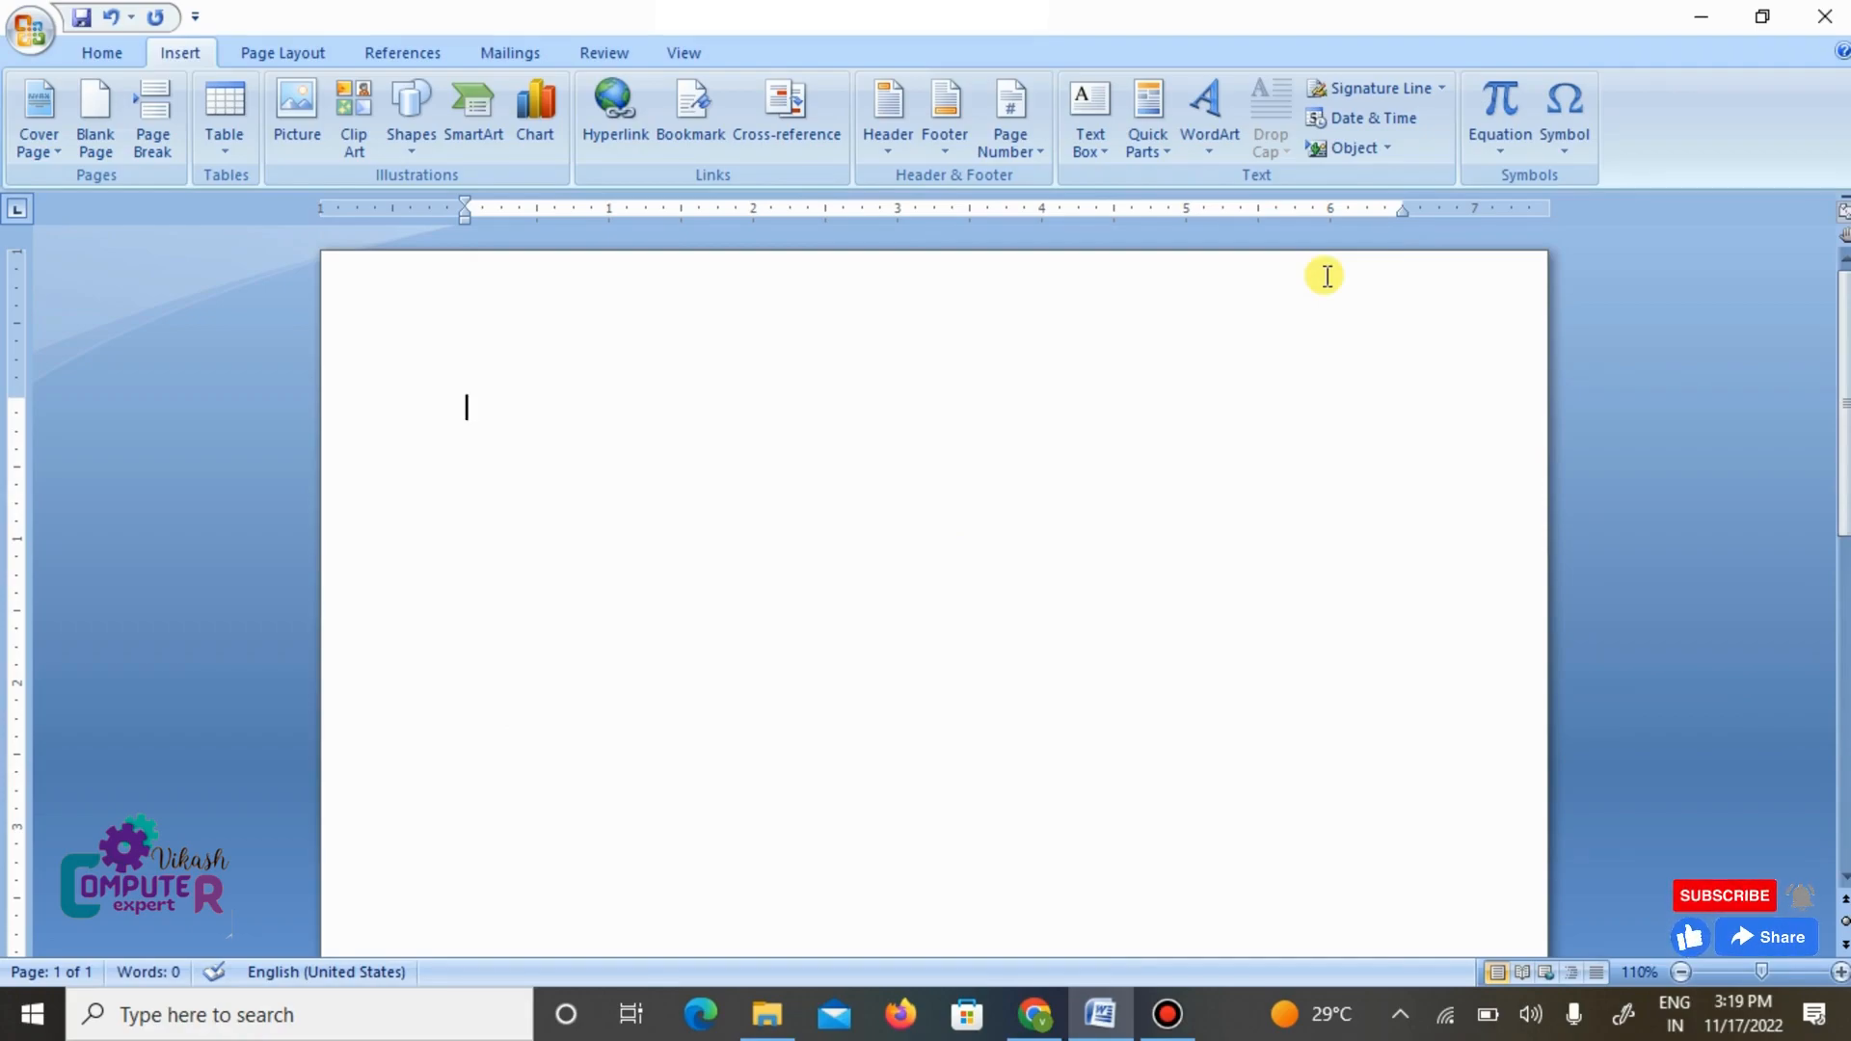
{"action": "type", "text": "=rand(5,5)"}
{"action": "key", "text": "Return"}
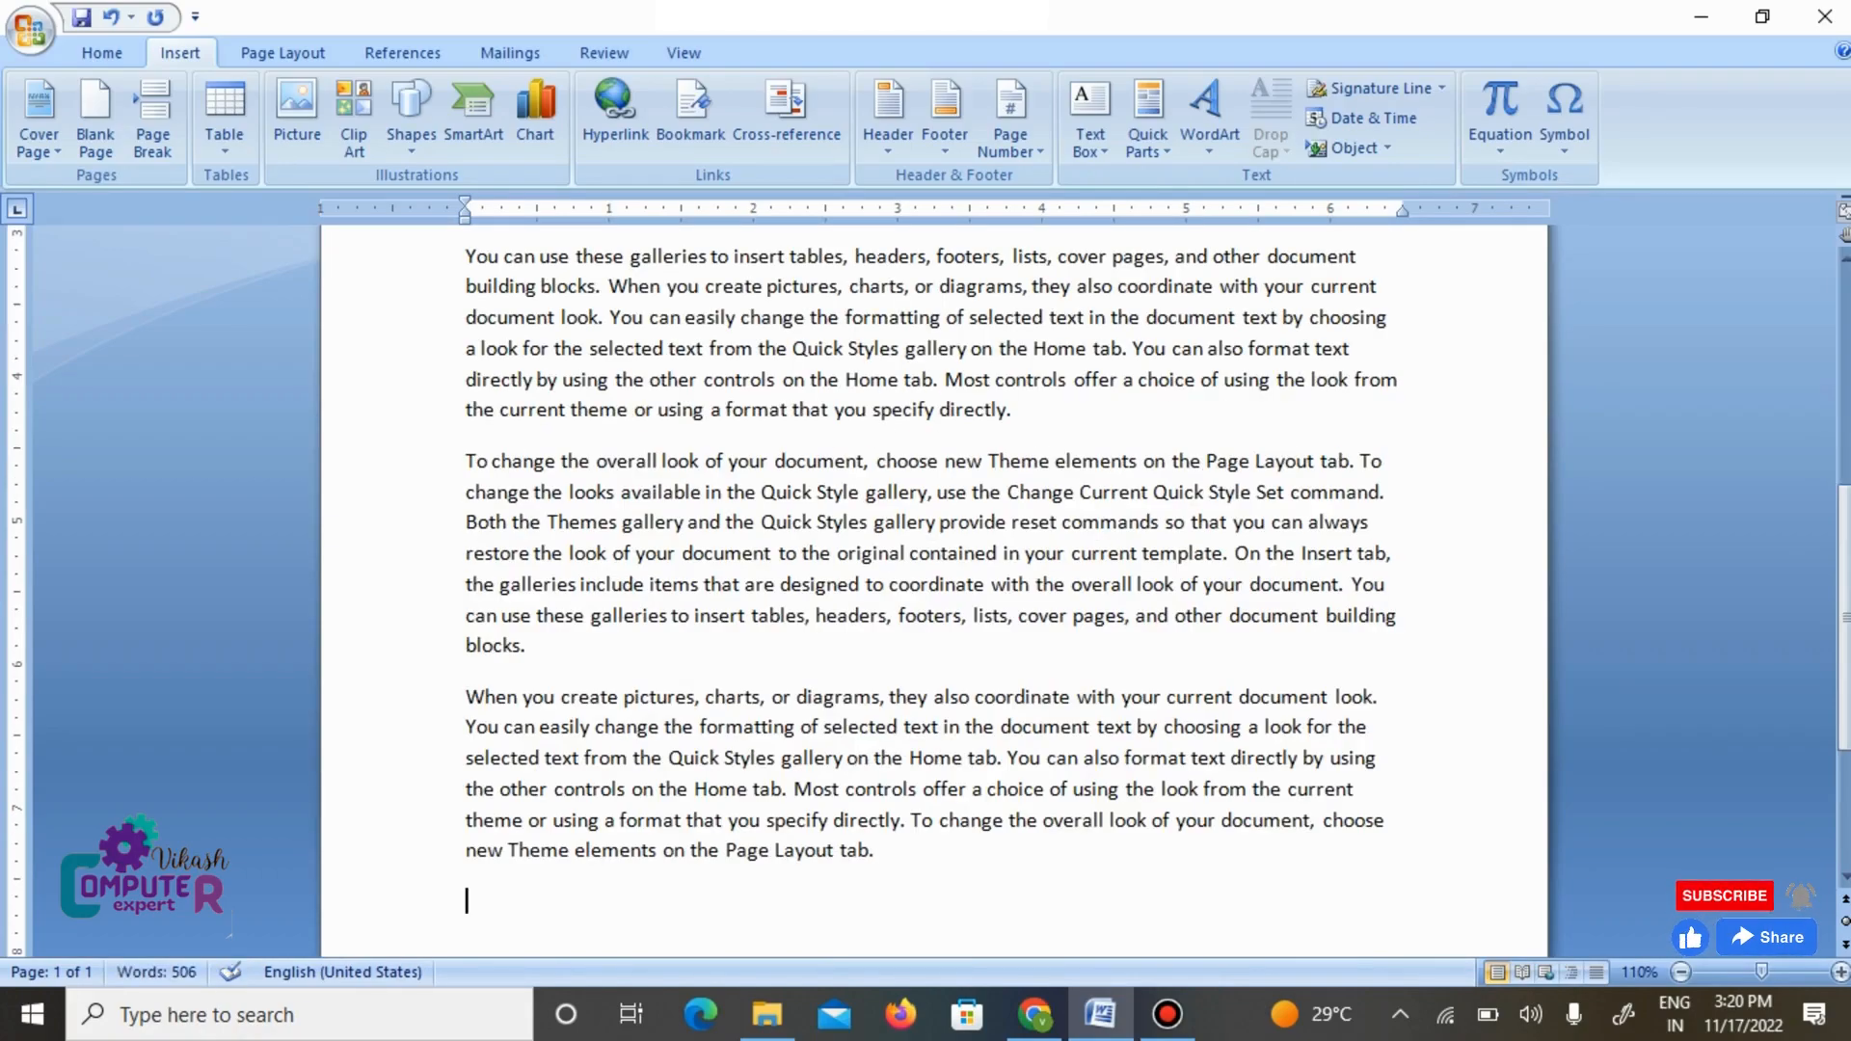
{"action": "scroll", "coordinate": [901, 467], "scroll_direction": "up", "scroll_amount": 6}
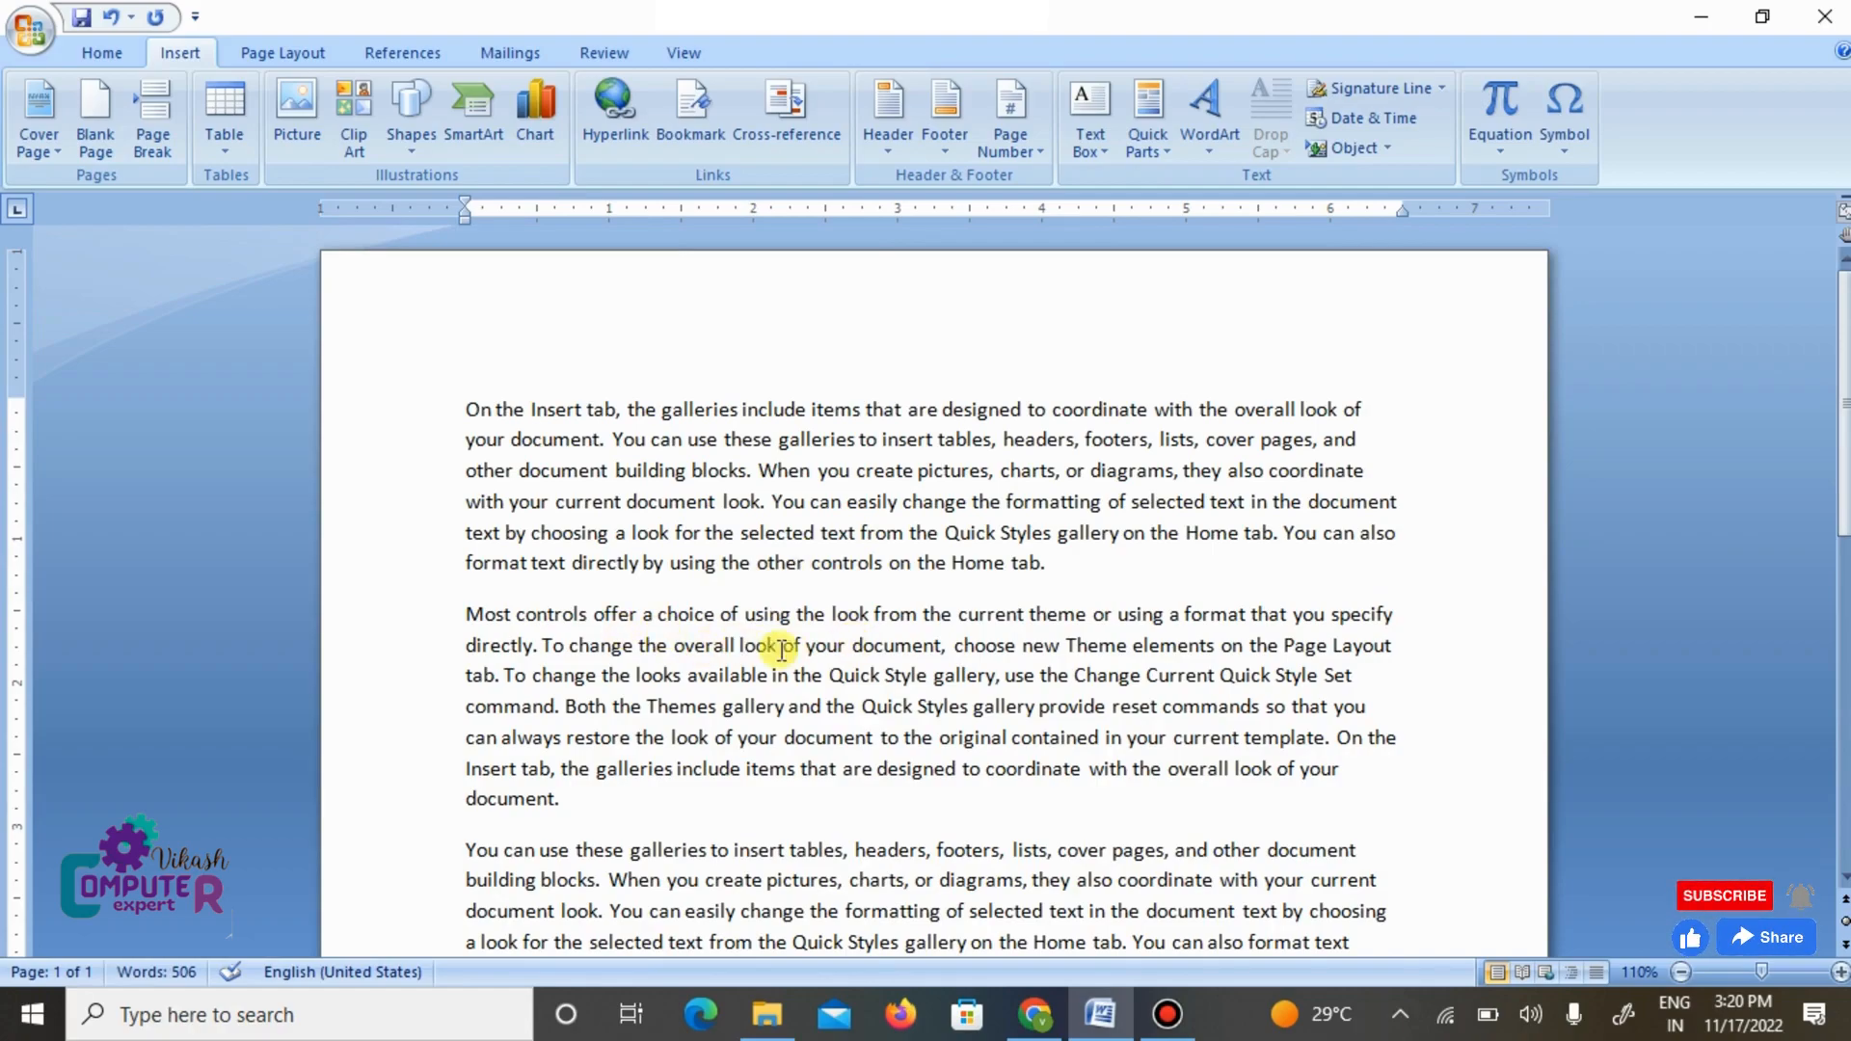
- Hyperlink the word "document," in the second paragraph to the existing file computer.docx in the Documents folder
{"action": "left_click_drag", "start_coordinate": [855, 647], "coordinate": [952, 659]}
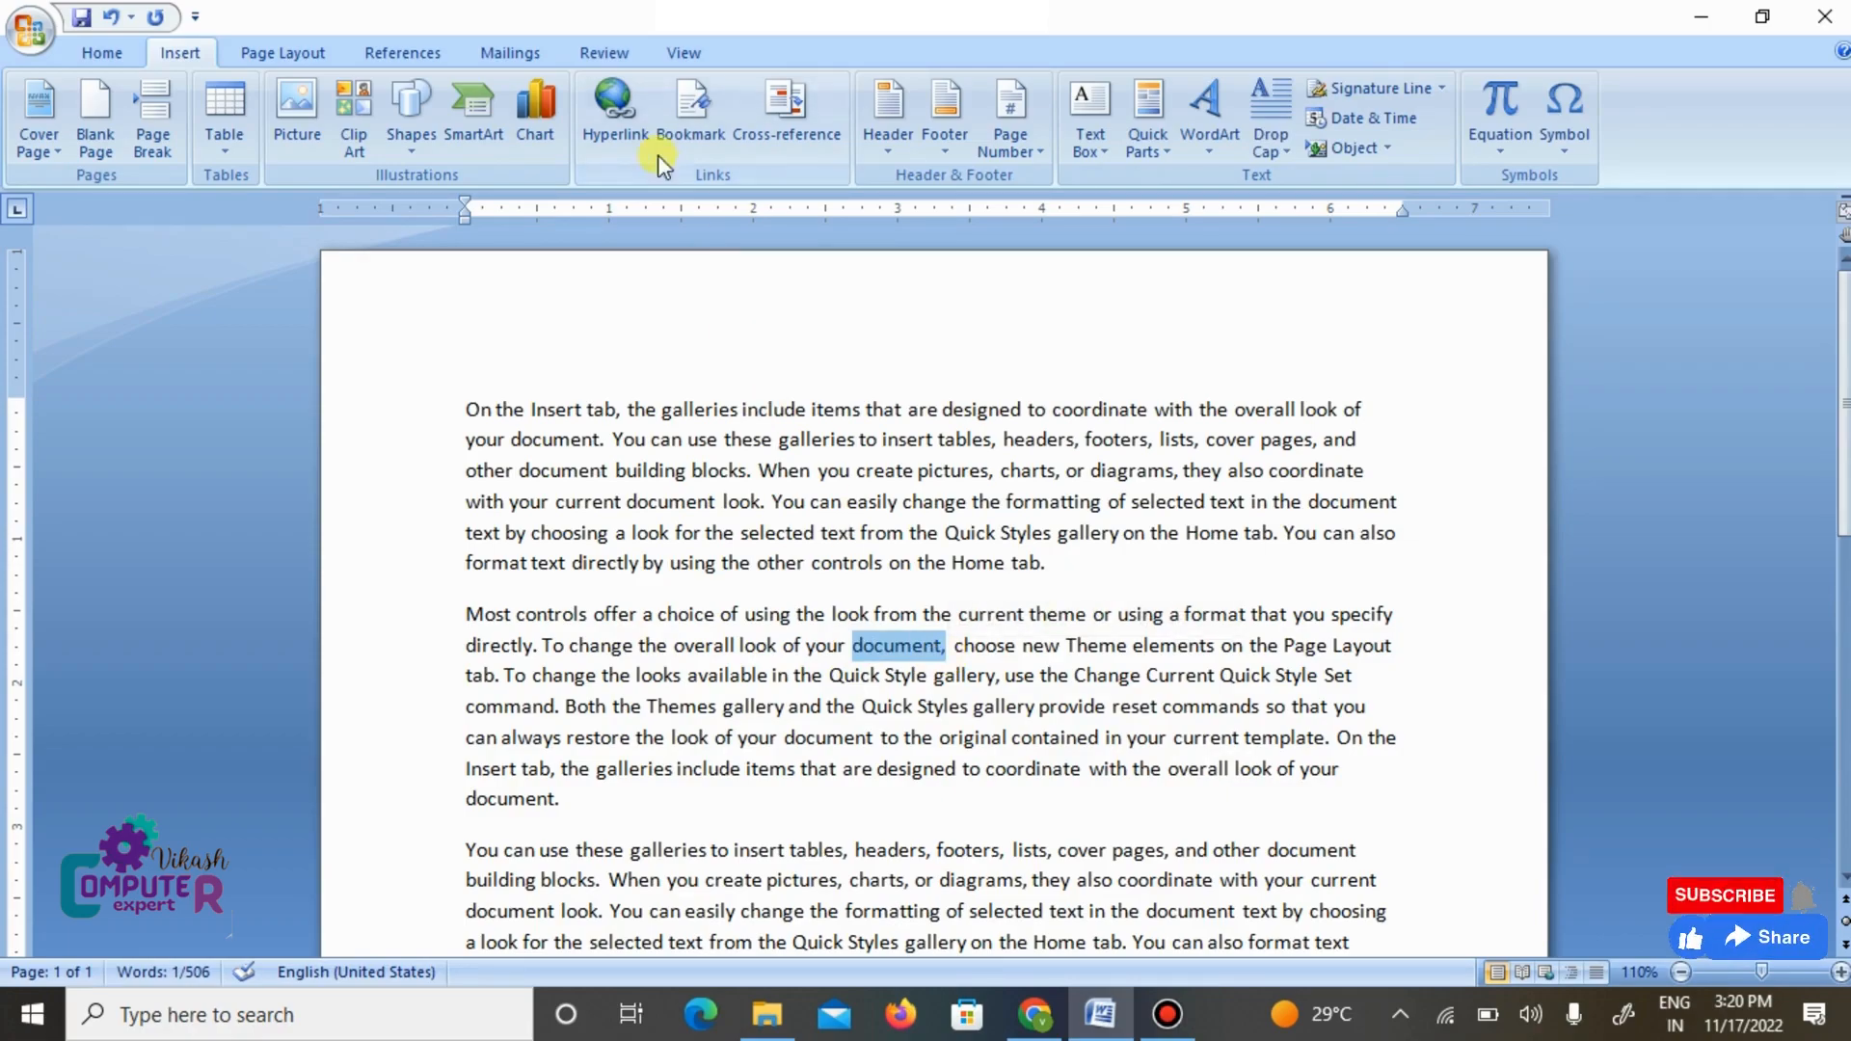
{"action": "left_click", "coordinate": [623, 127]}
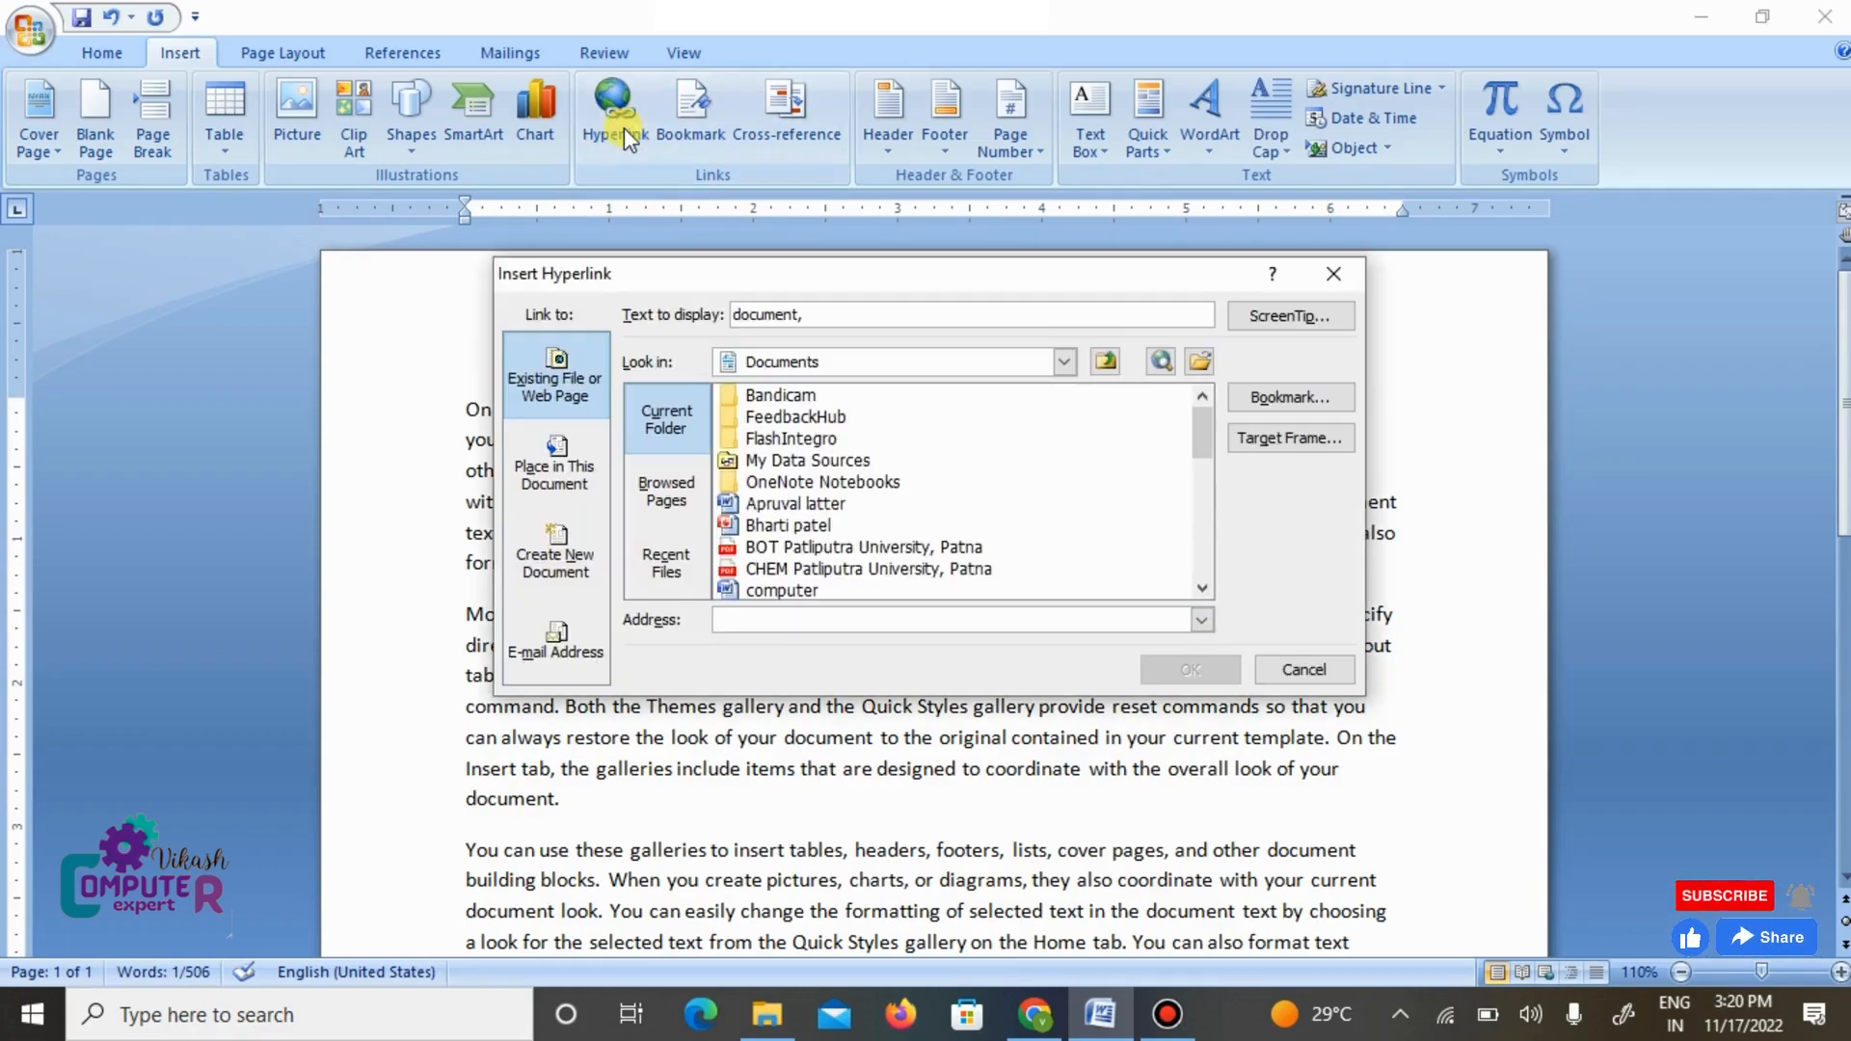
{"action": "scroll", "coordinate": [789, 497], "scroll_direction": "down", "scroll_amount": 1}
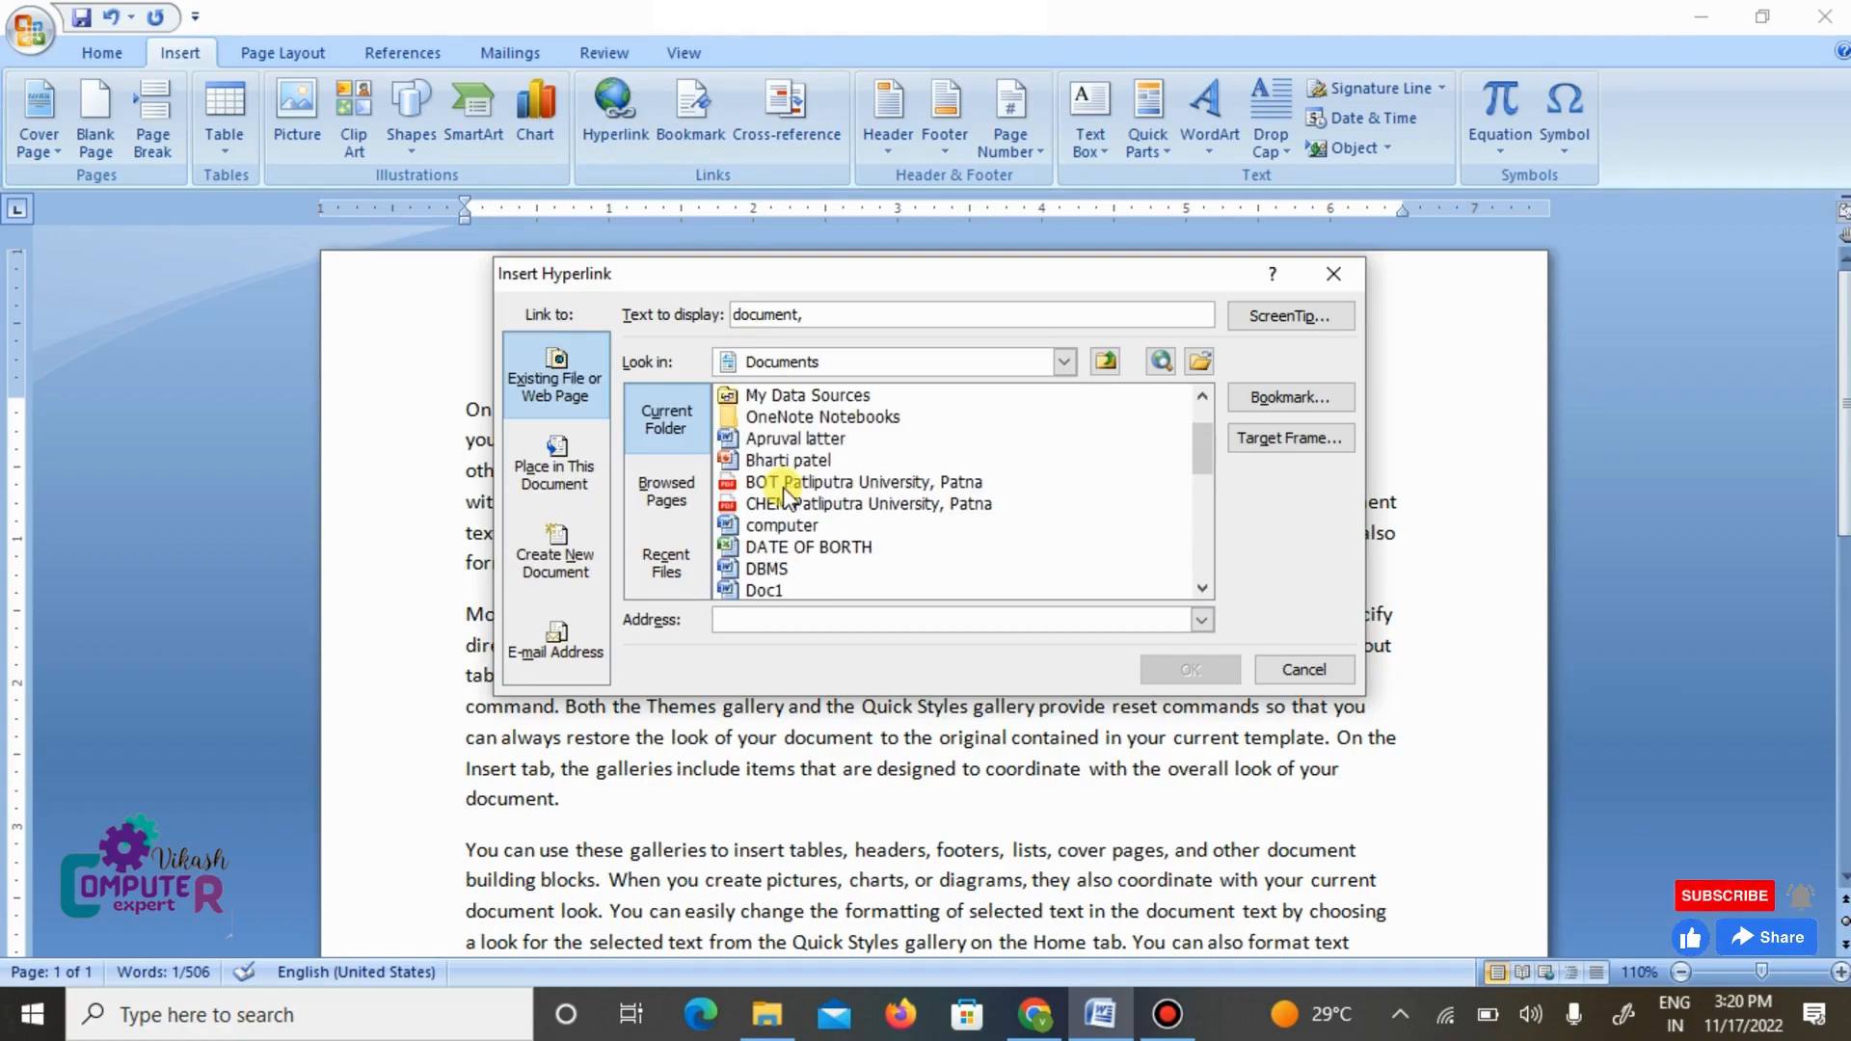
{"action": "scroll", "coordinate": [789, 496], "scroll_direction": "down", "scroll_amount": 1}
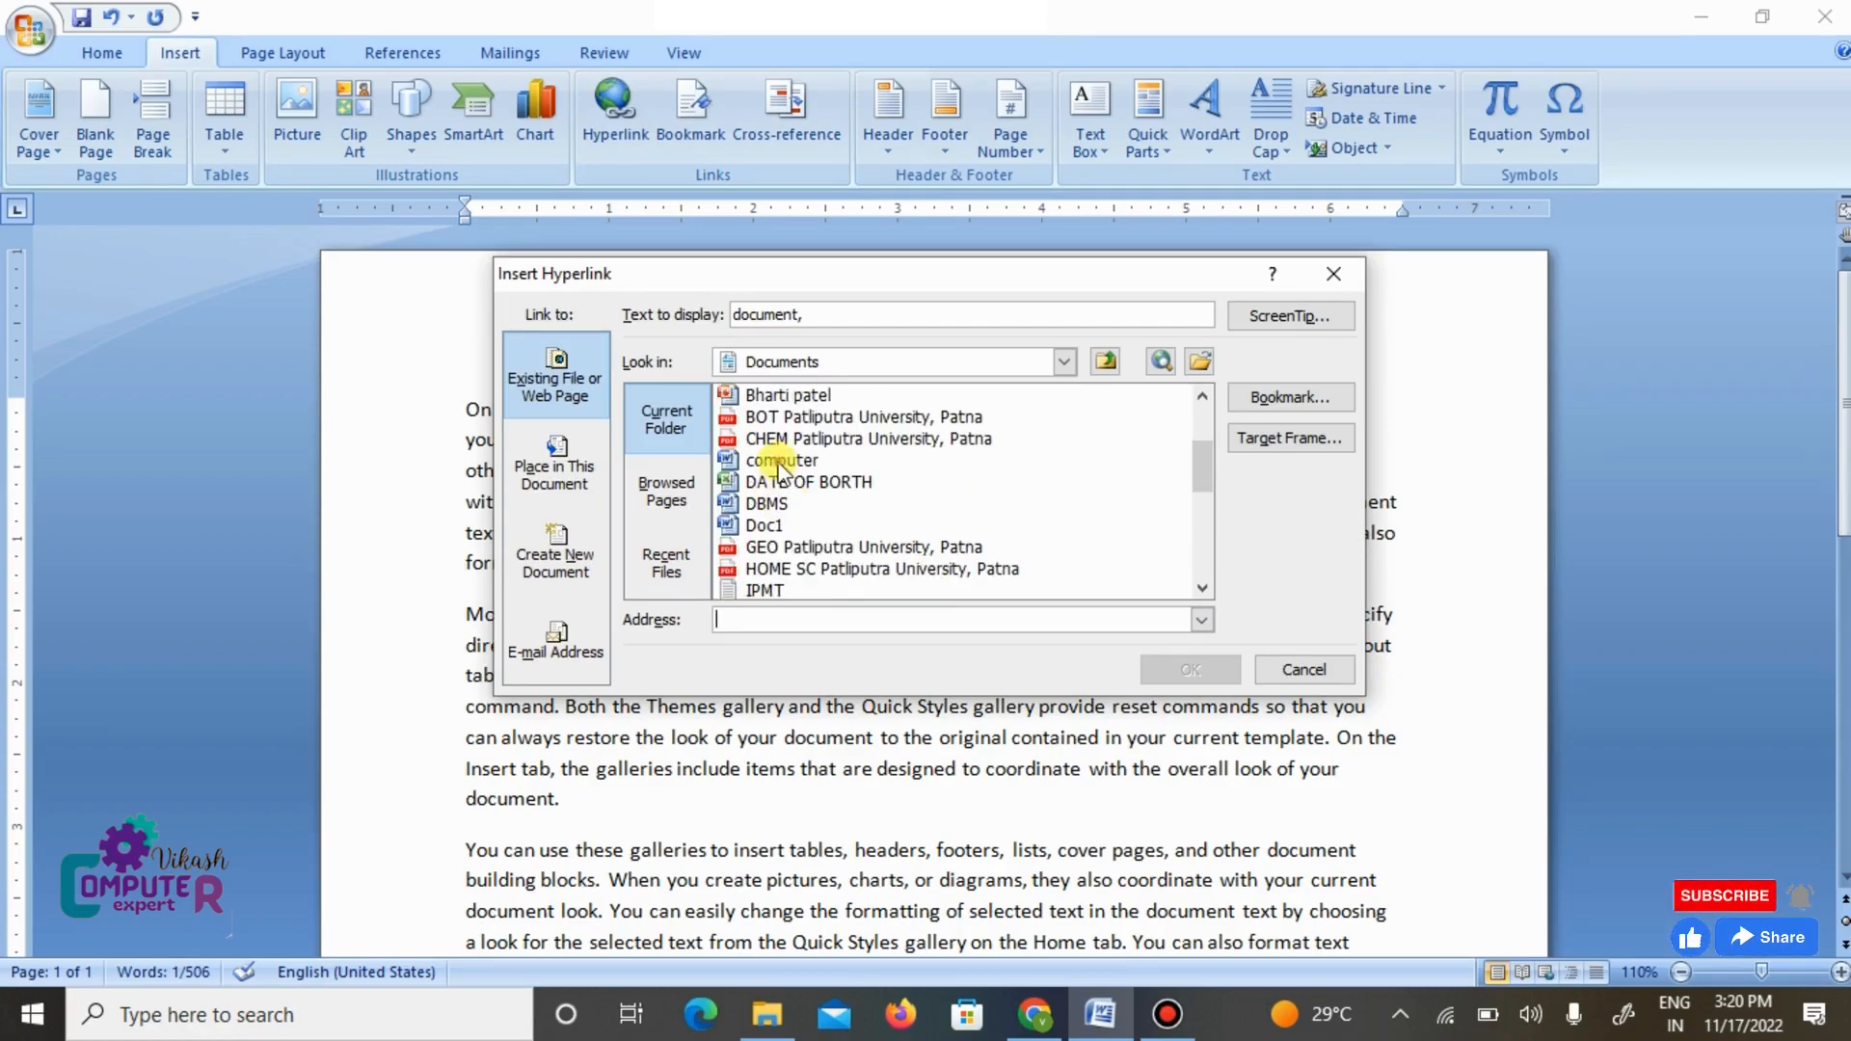
{"action": "left_click", "coordinate": [781, 461]}
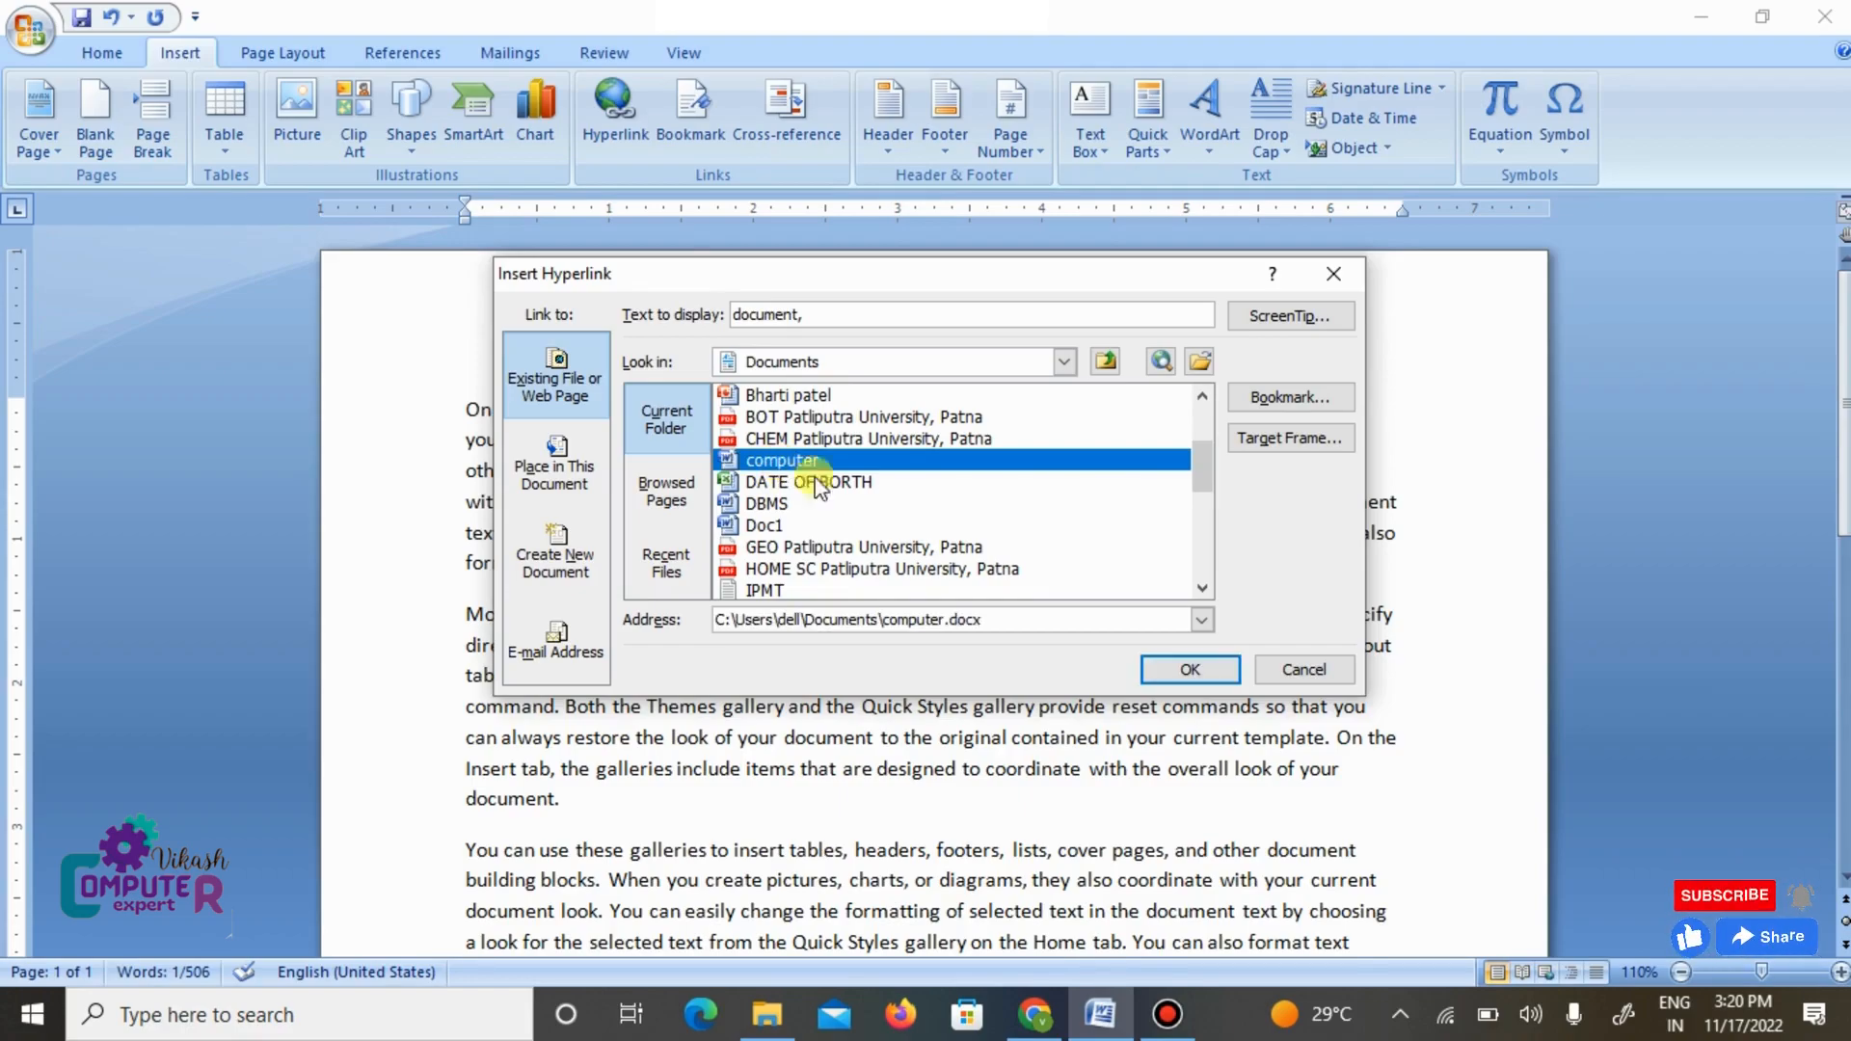
{"action": "left_click", "coordinate": [1180, 667]}
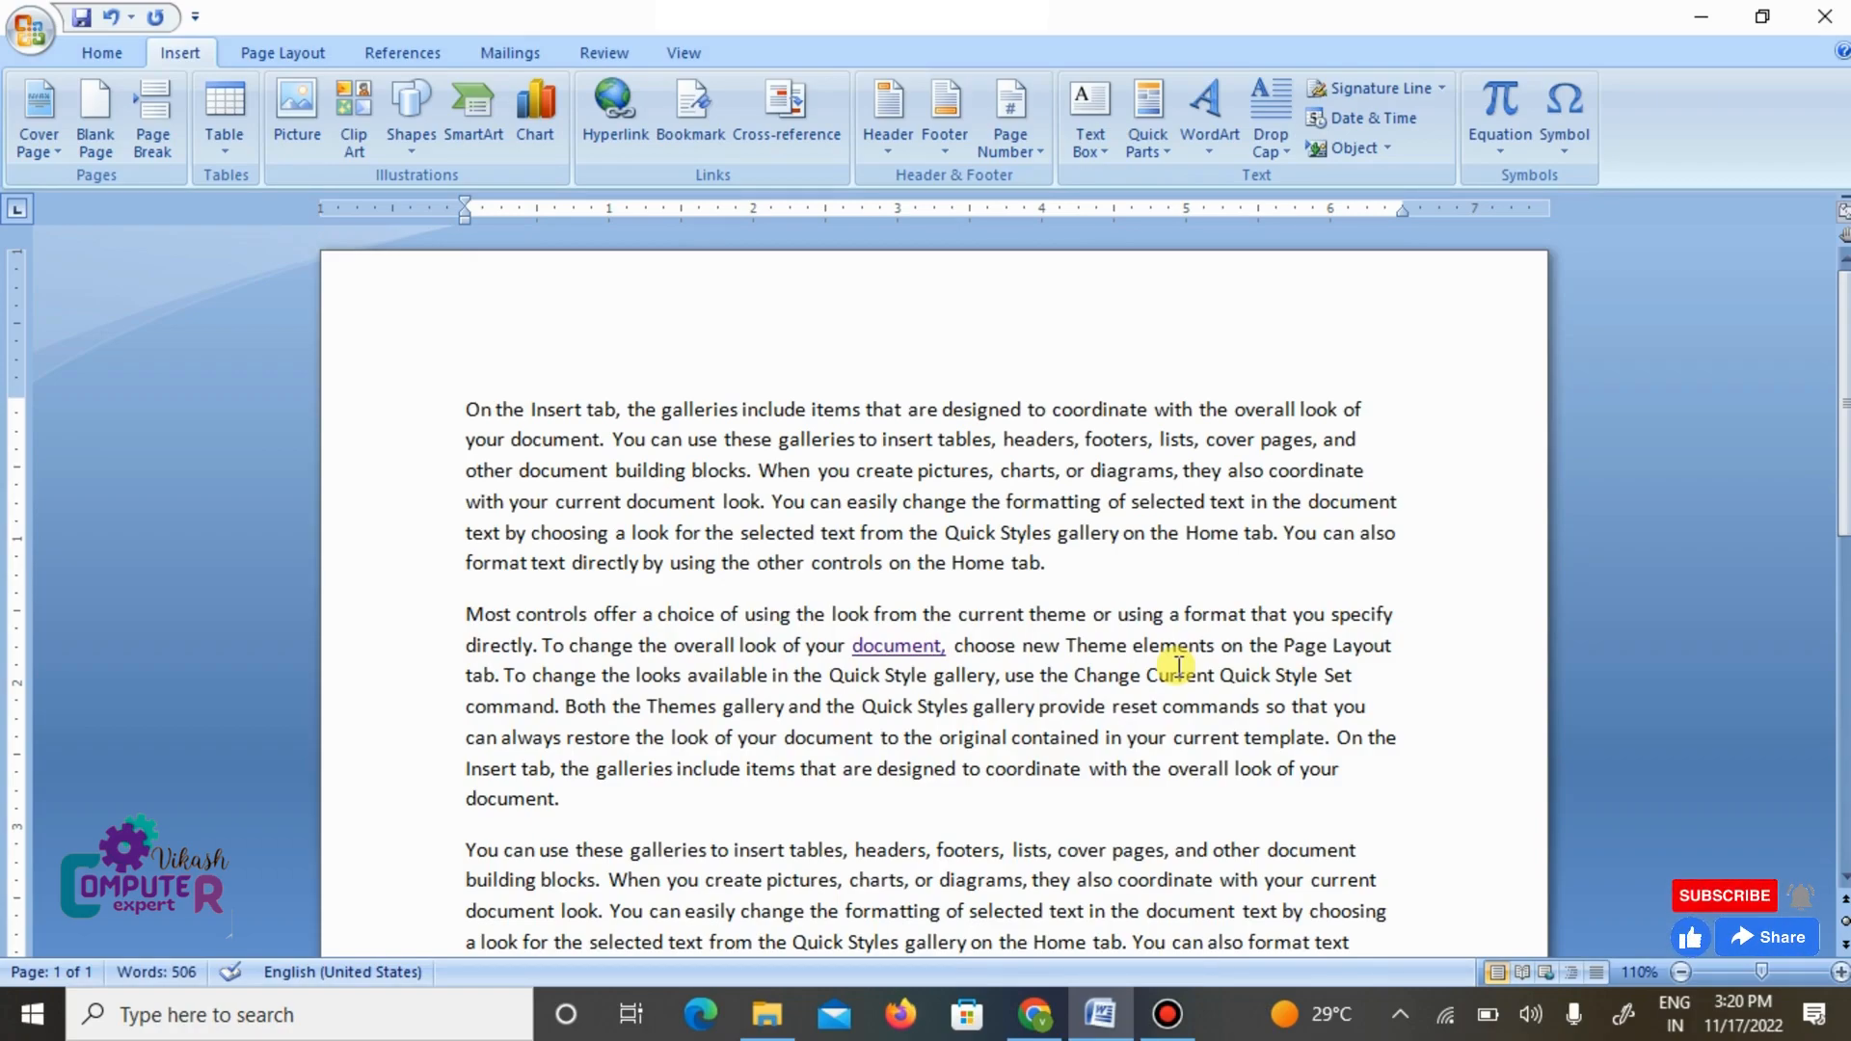
- Test the second paragraph's hyperlink by opening computer.docx despite the security notice, and close that file again
{"action": "mouse_move", "coordinate": [878, 650]}
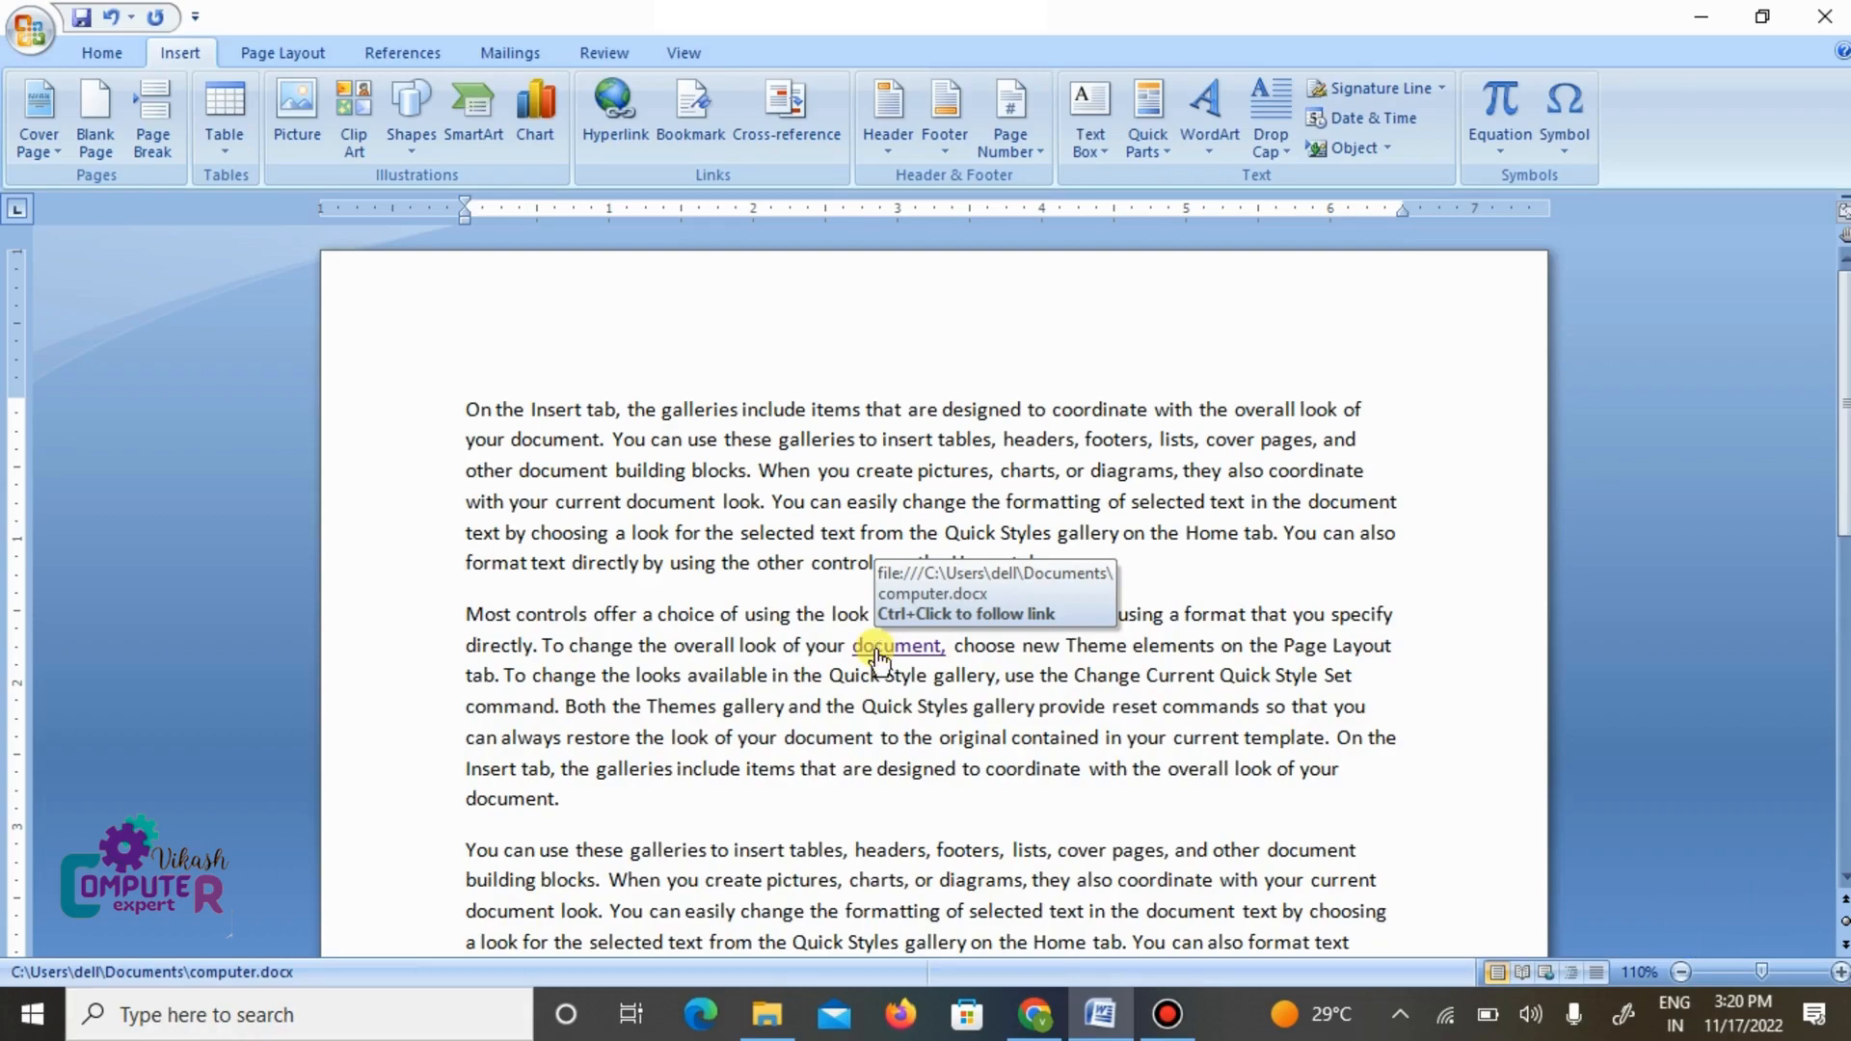
{"action": "left_click", "coordinate": [875, 647], "text": "ctrl"}
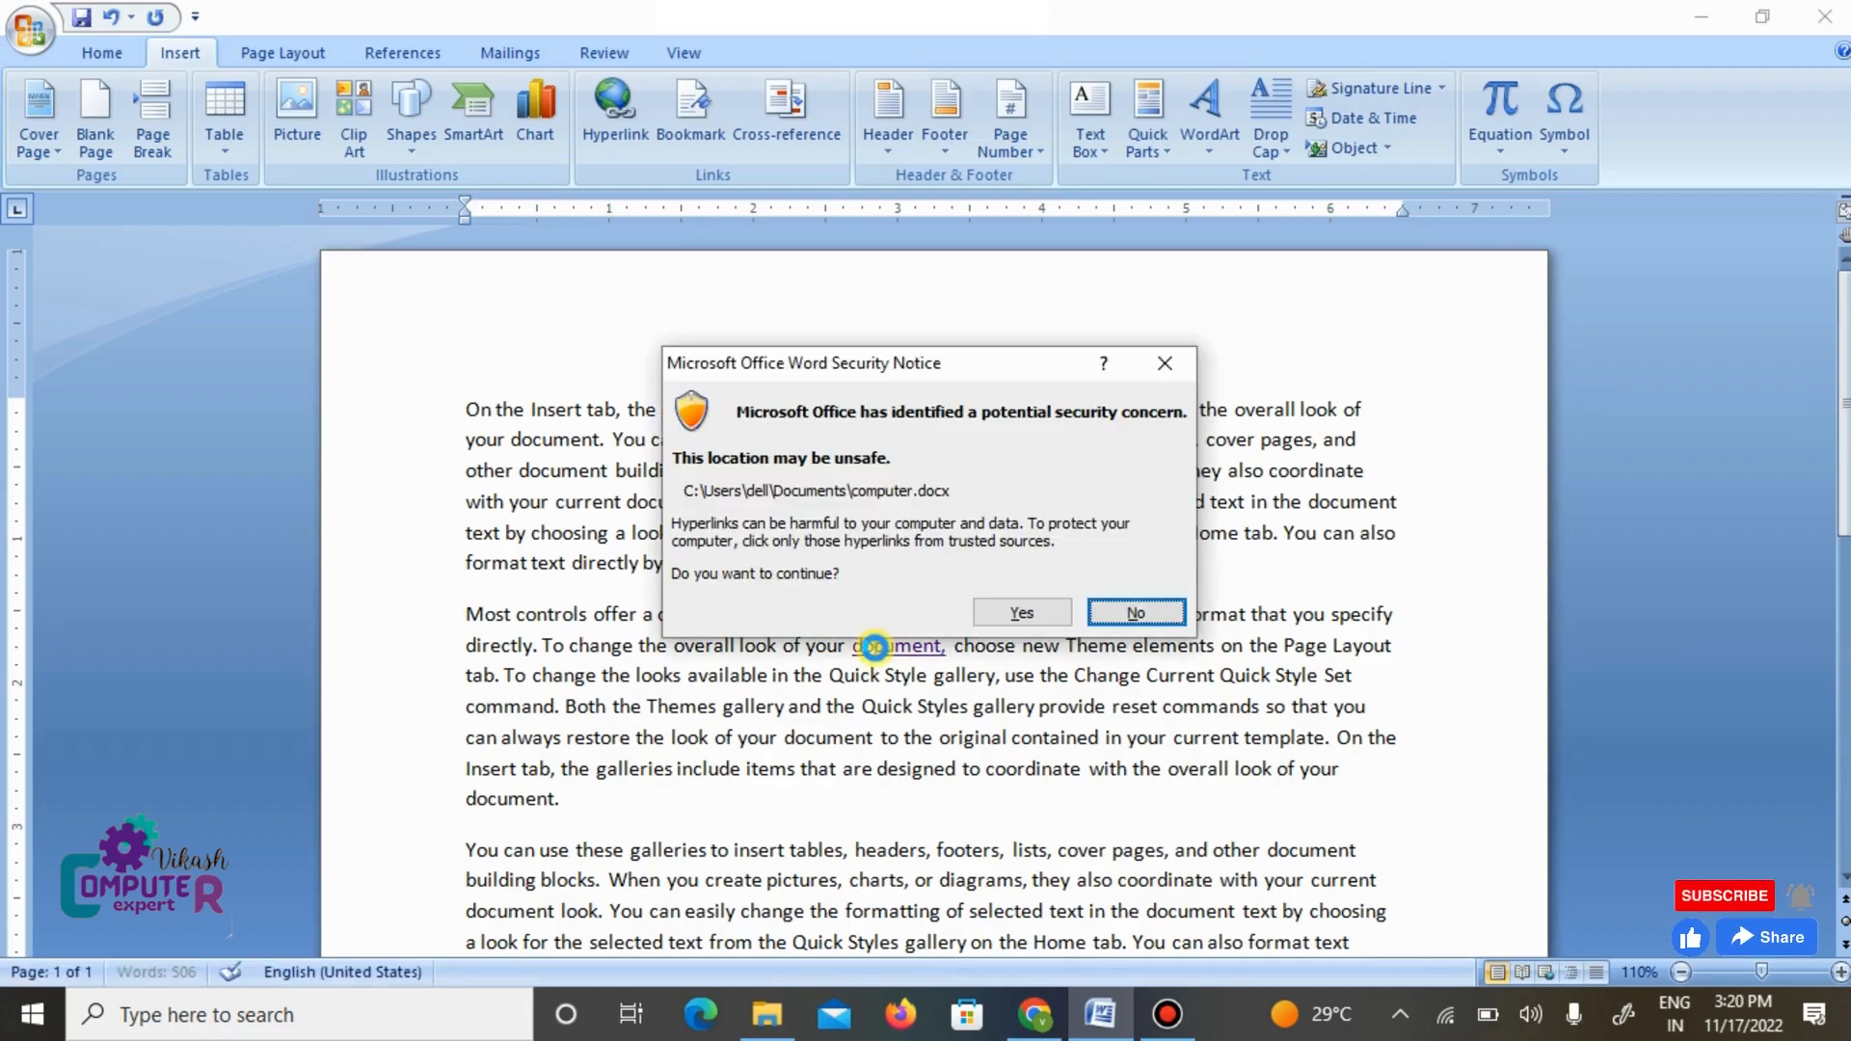
{"action": "left_click", "coordinate": [1004, 614]}
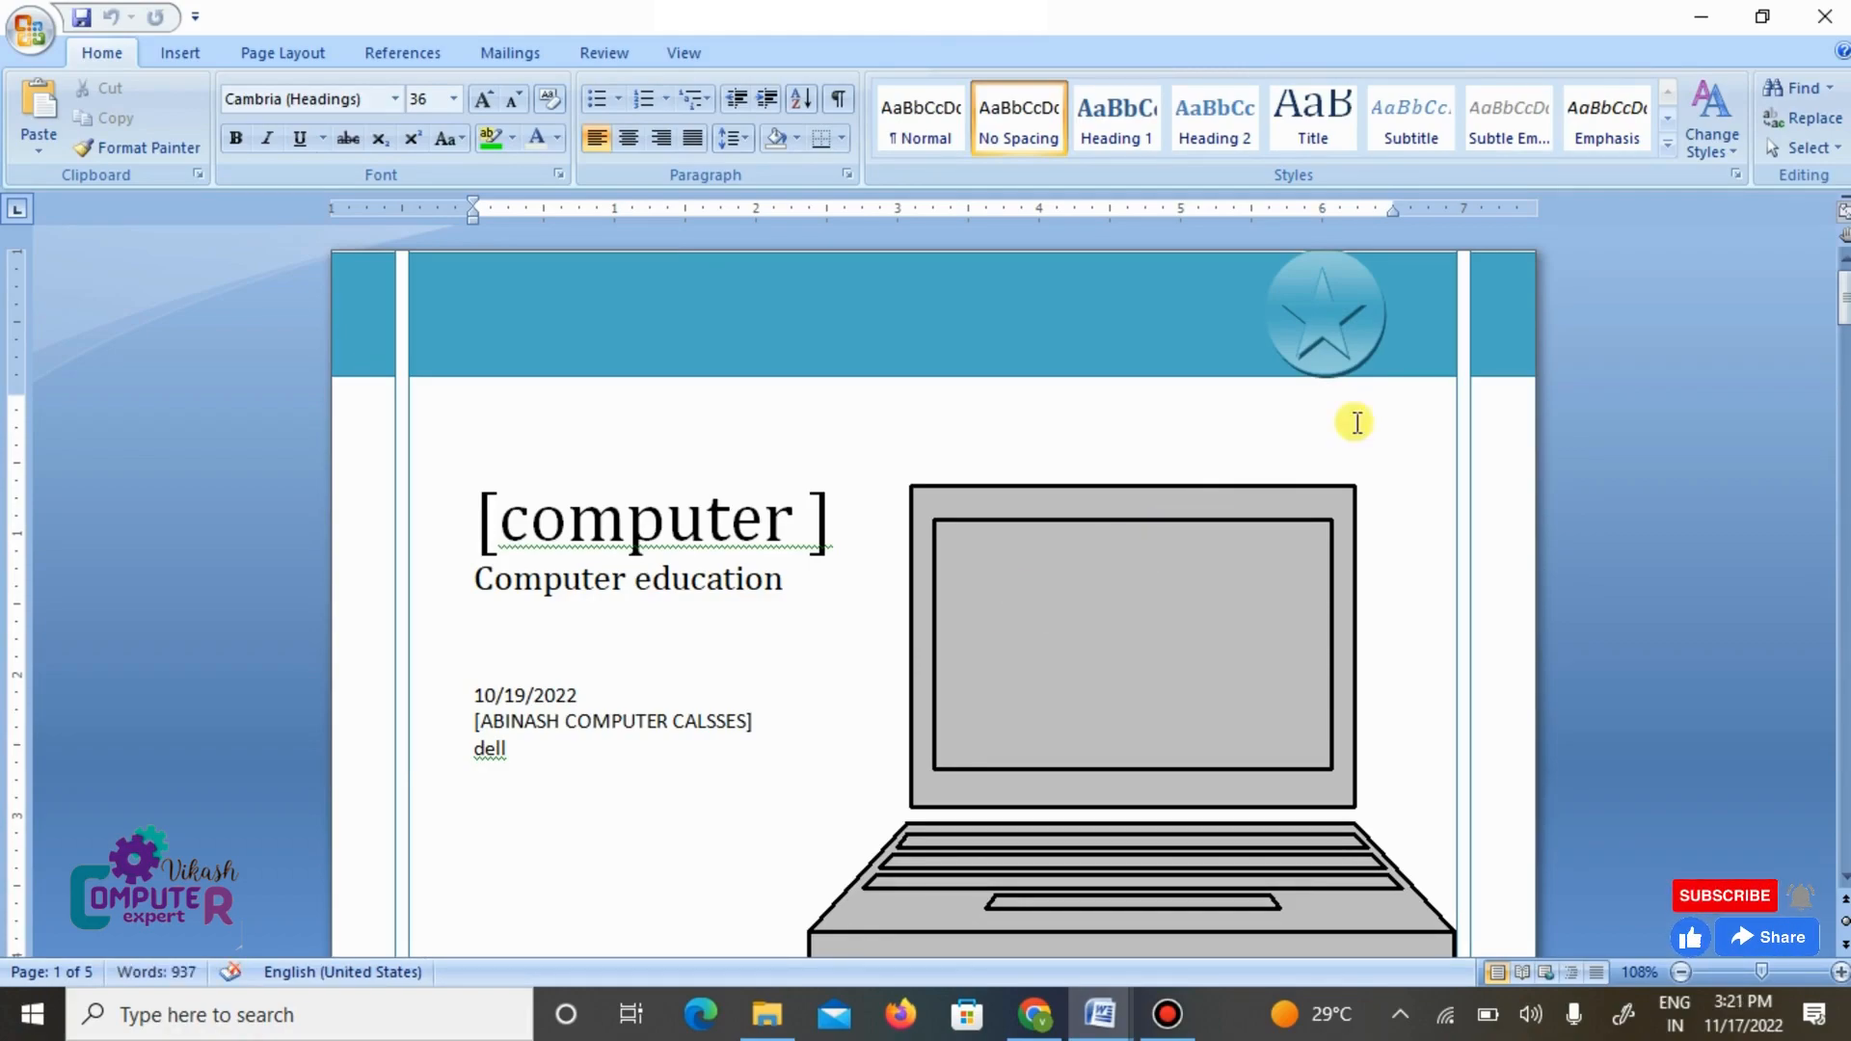
{"action": "left_click", "coordinate": [1822, 14]}
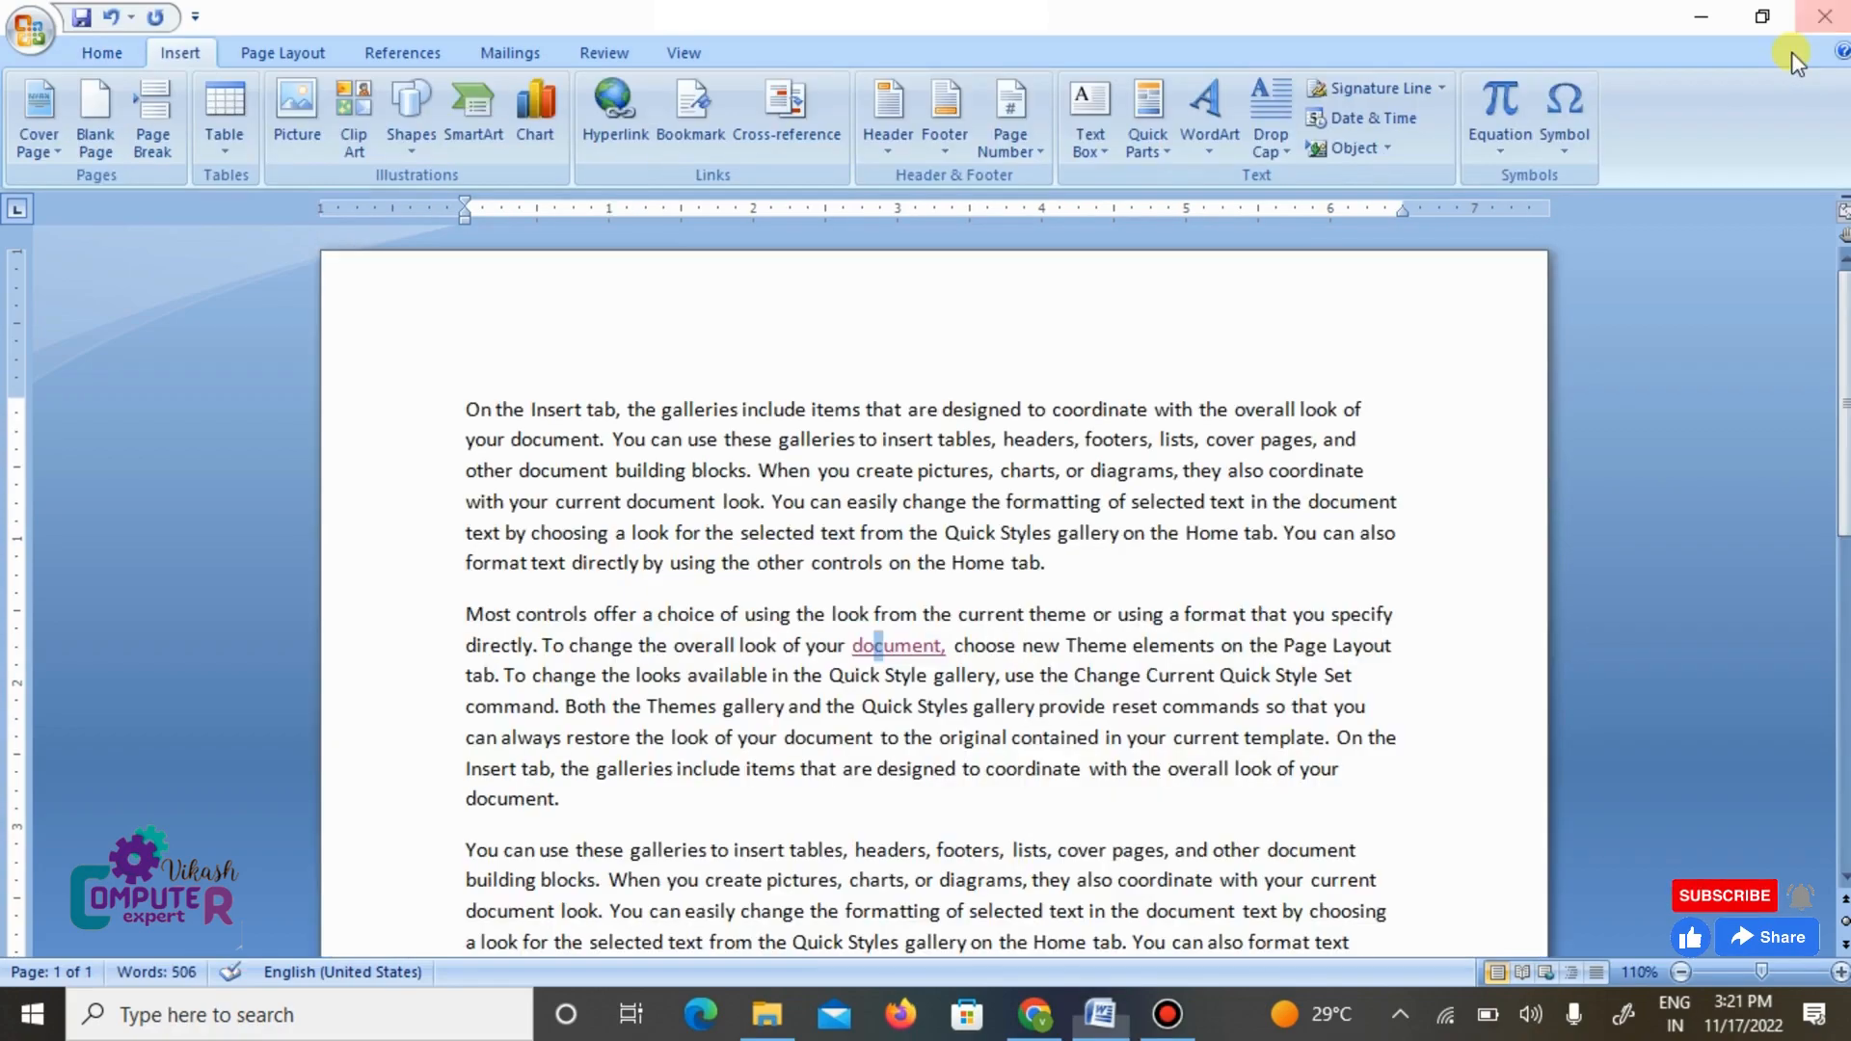
{"action": "left_click", "coordinate": [1156, 581]}
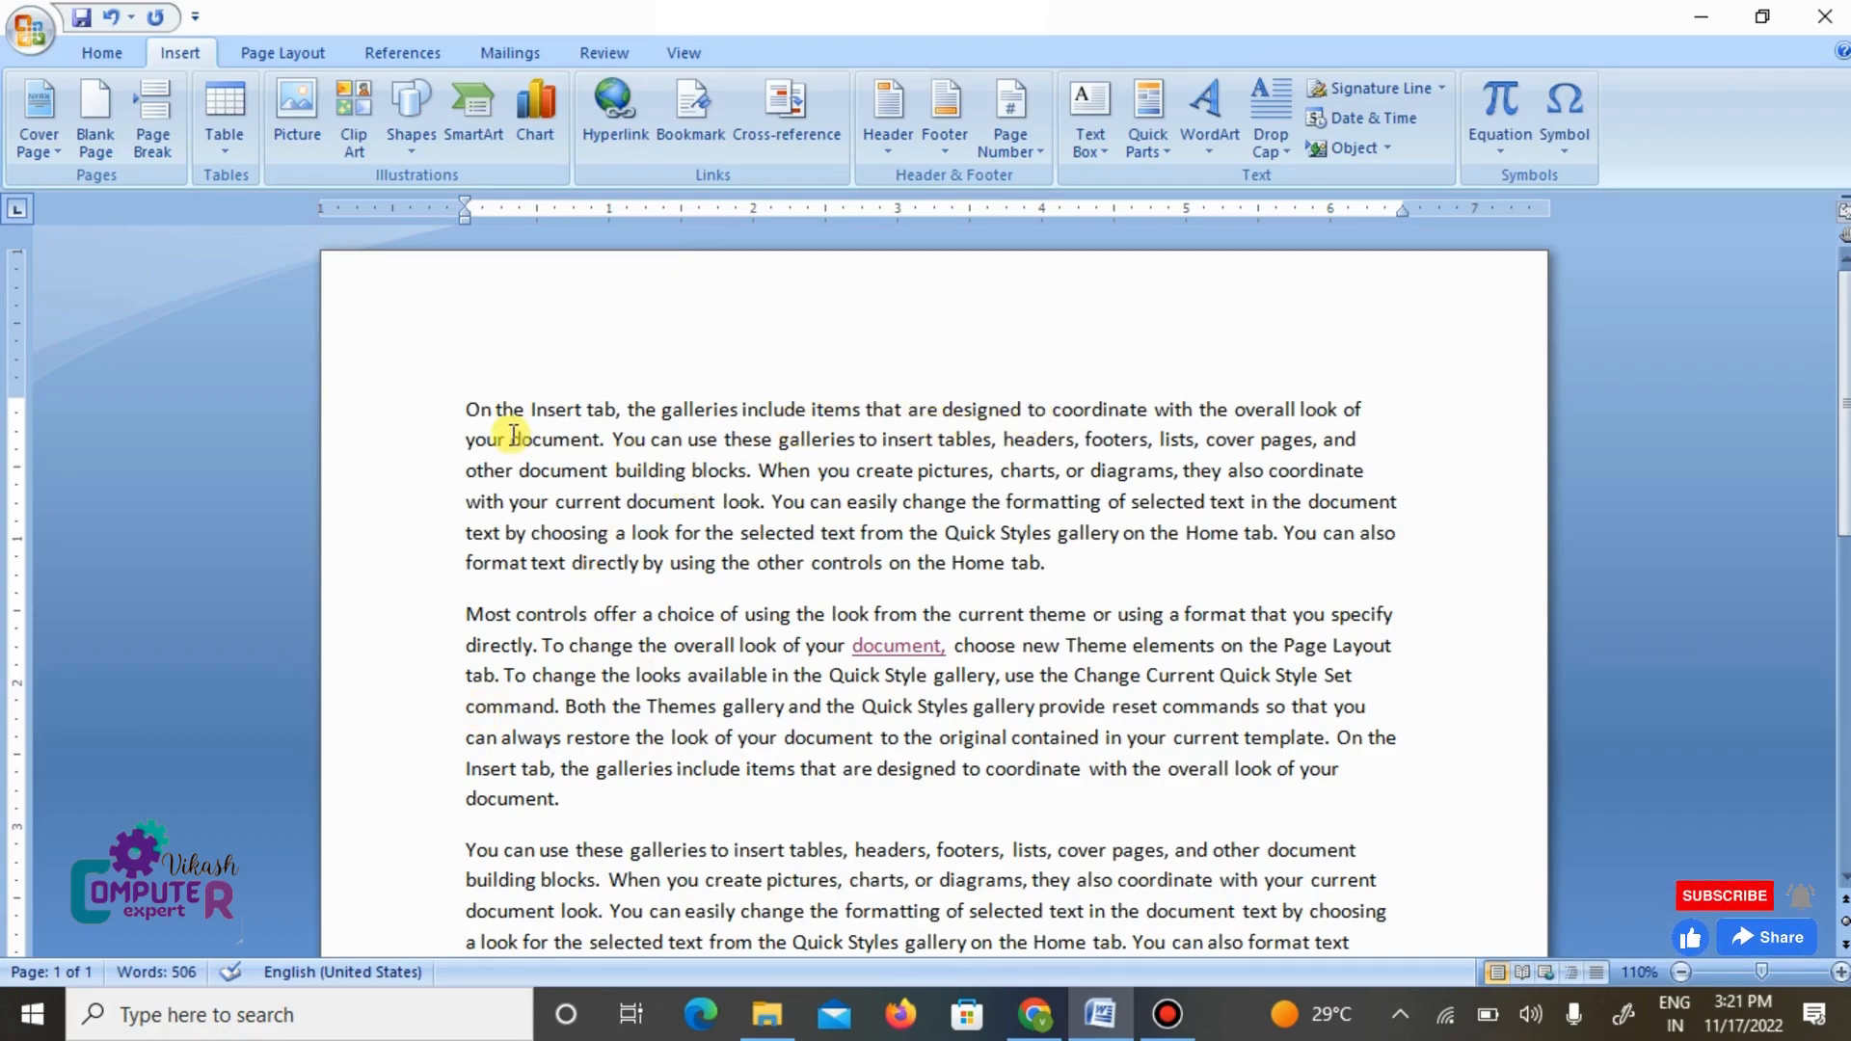
- Select "document." in the first paragraph, open sarkariresult.com in a new Chrome tab and copy its address
{"action": "left_click_drag", "start_coordinate": [512, 439], "coordinate": [608, 444]}
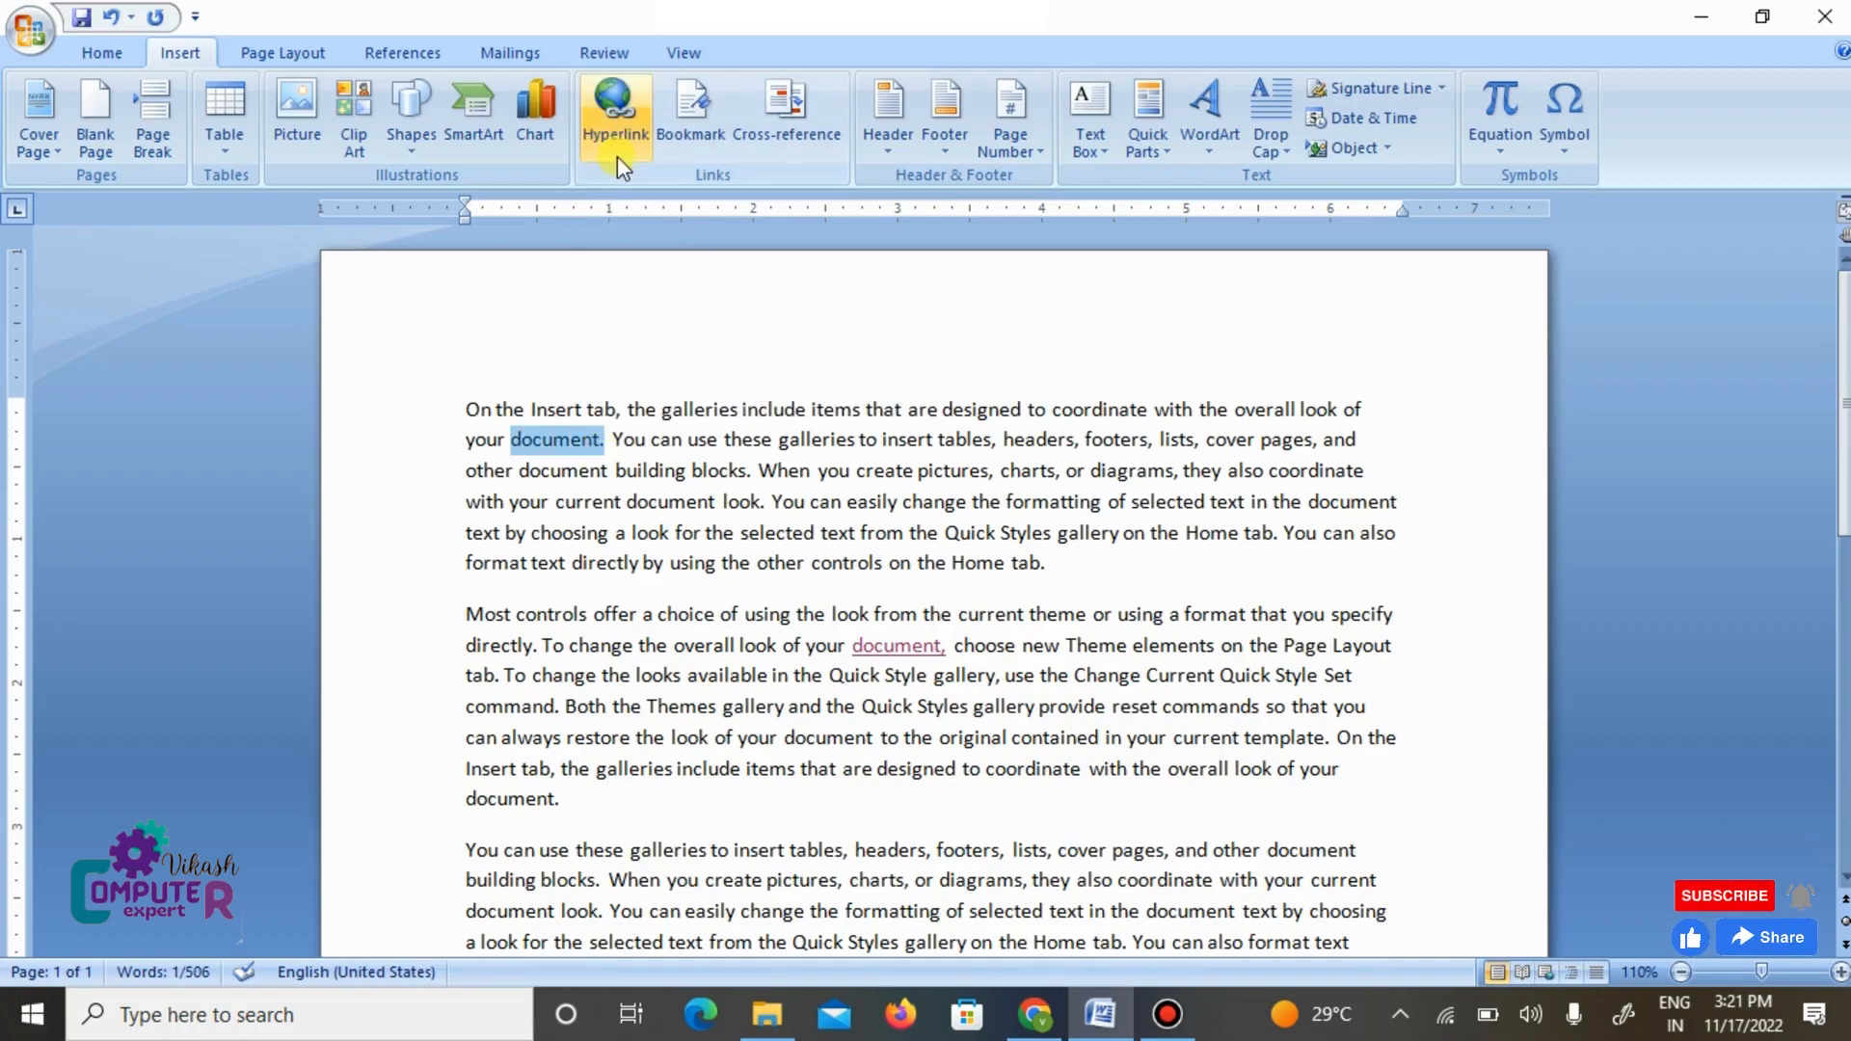
{"action": "left_click", "coordinate": [1032, 1018]}
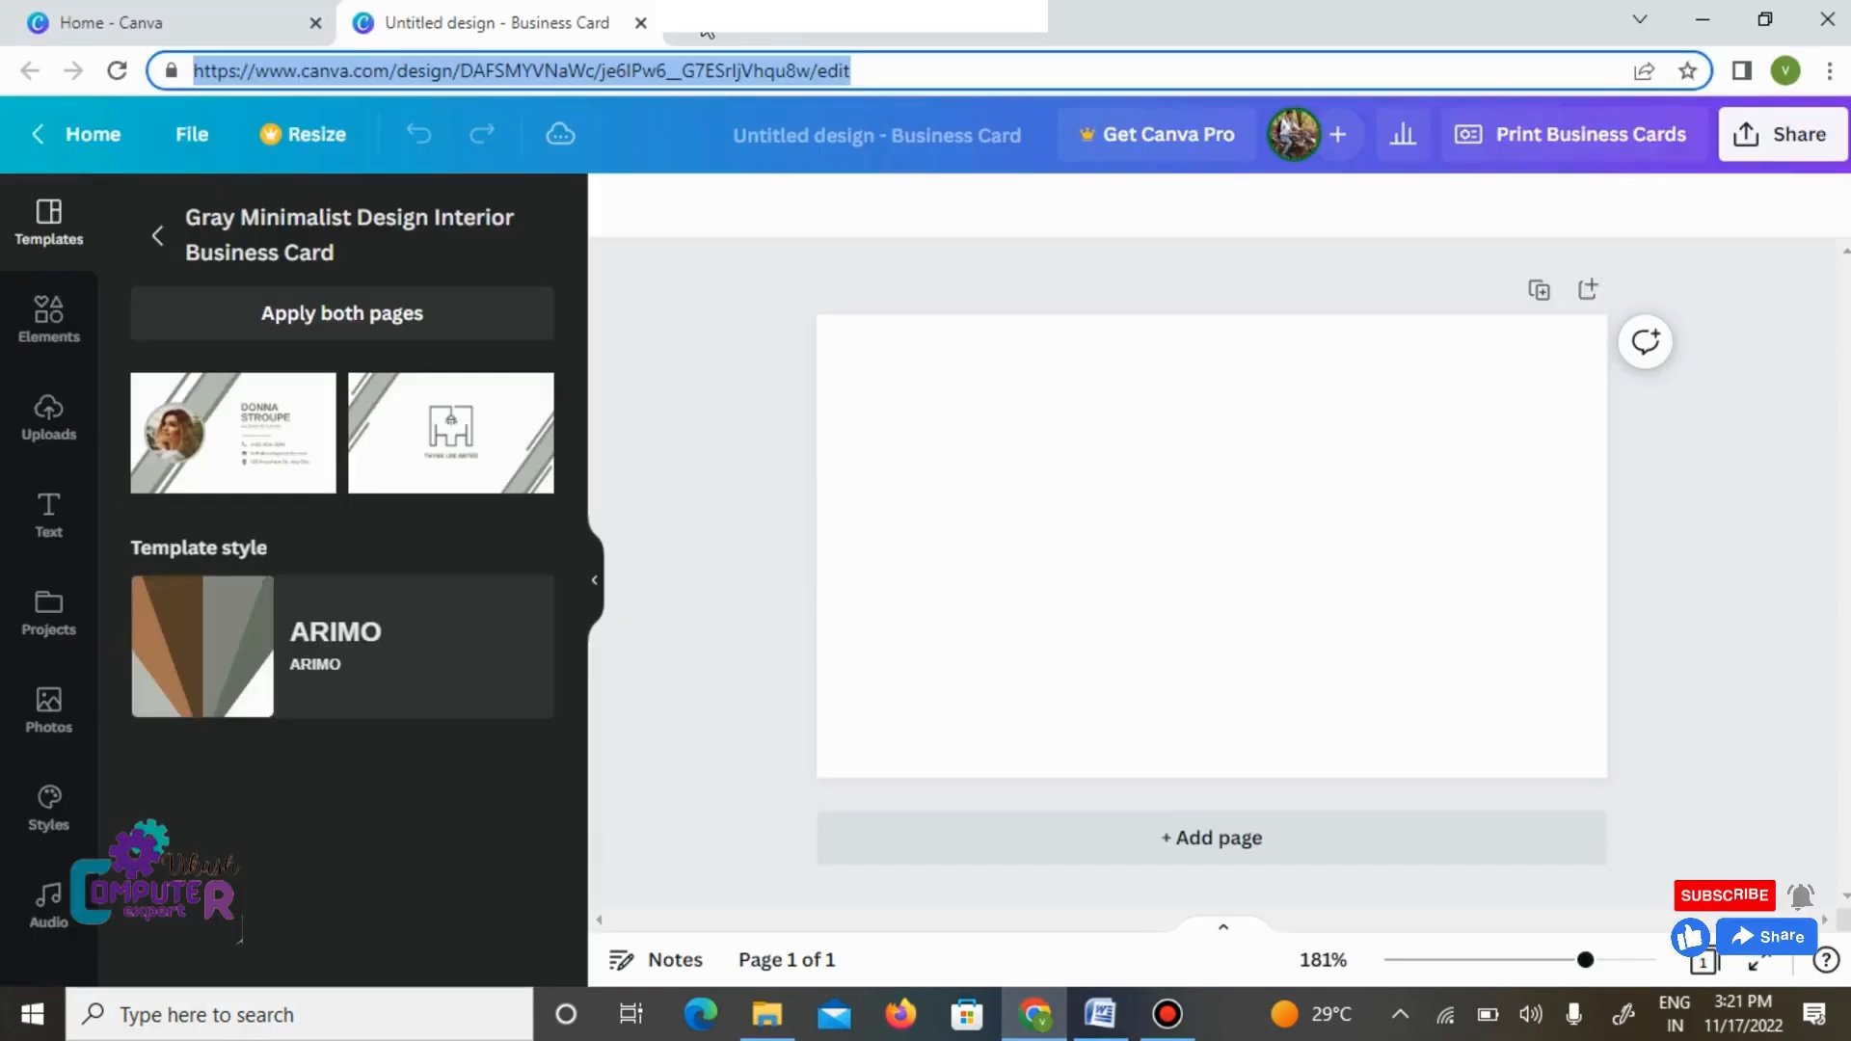
{"action": "left_click", "coordinate": [682, 21]}
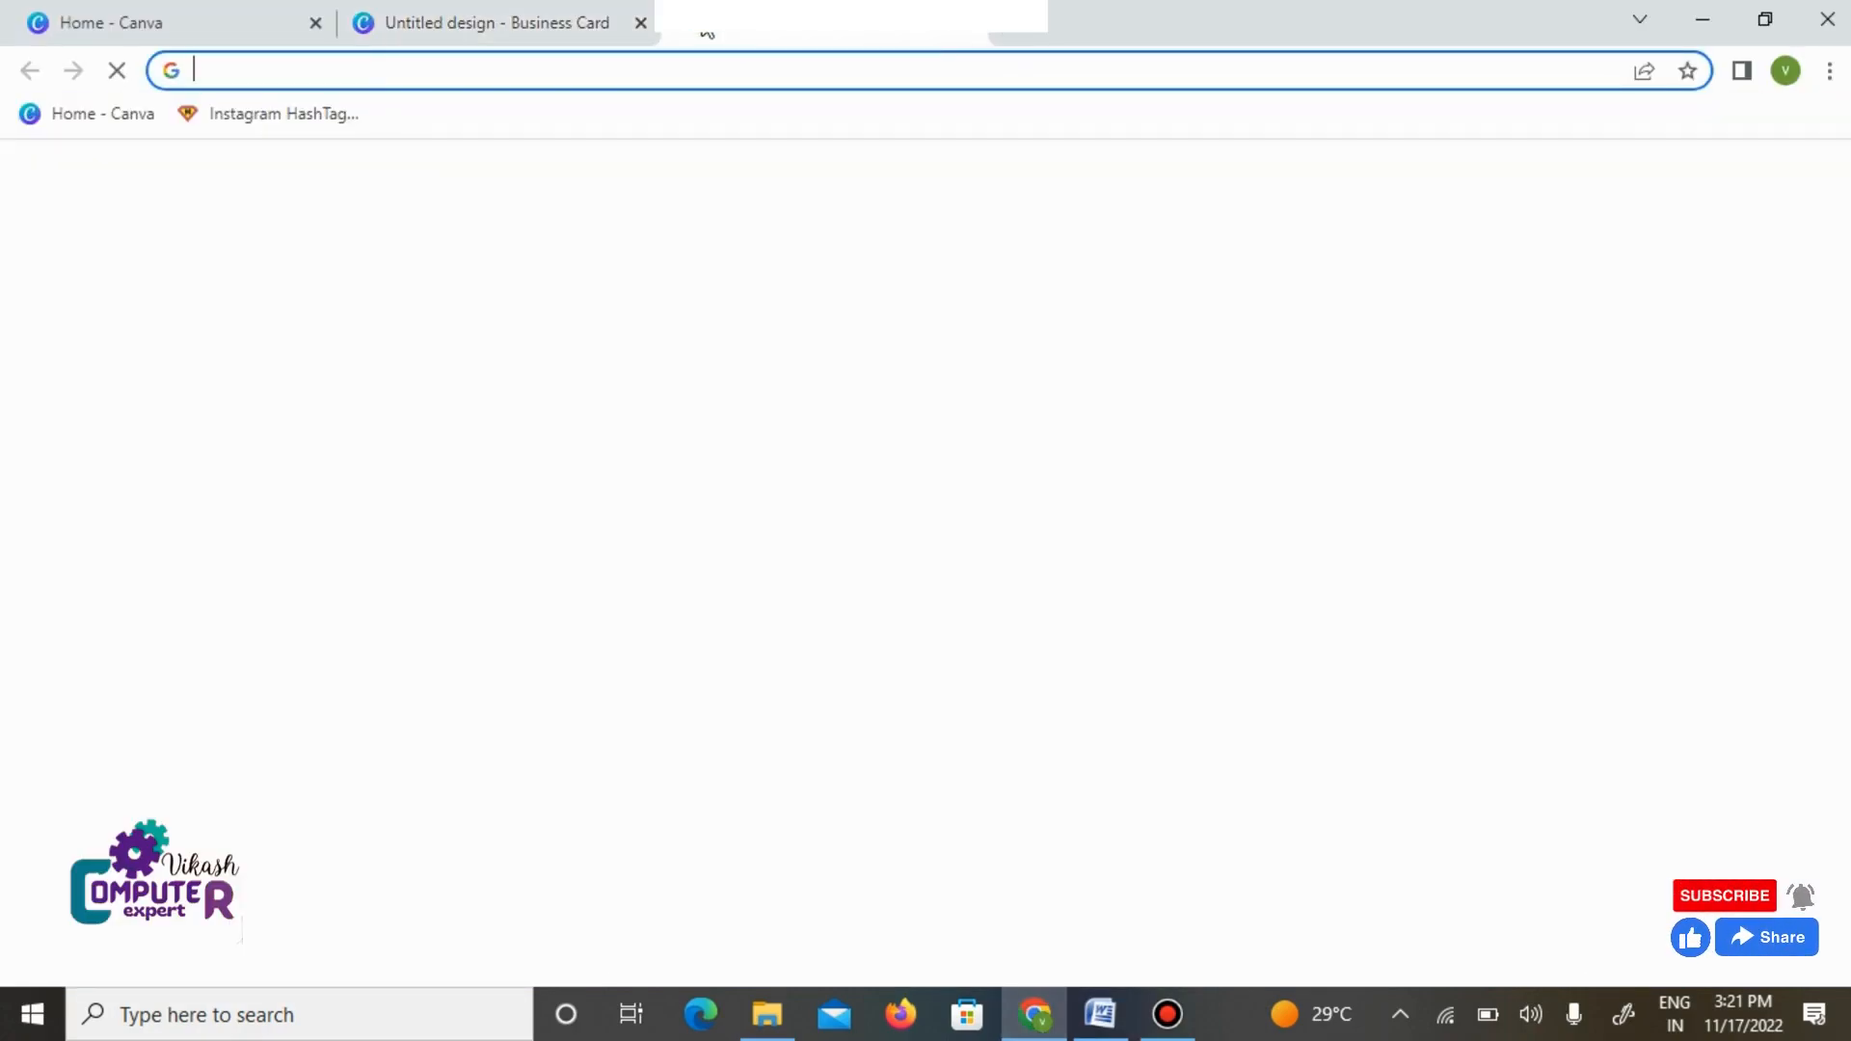
{"action": "type", "text": "s"}
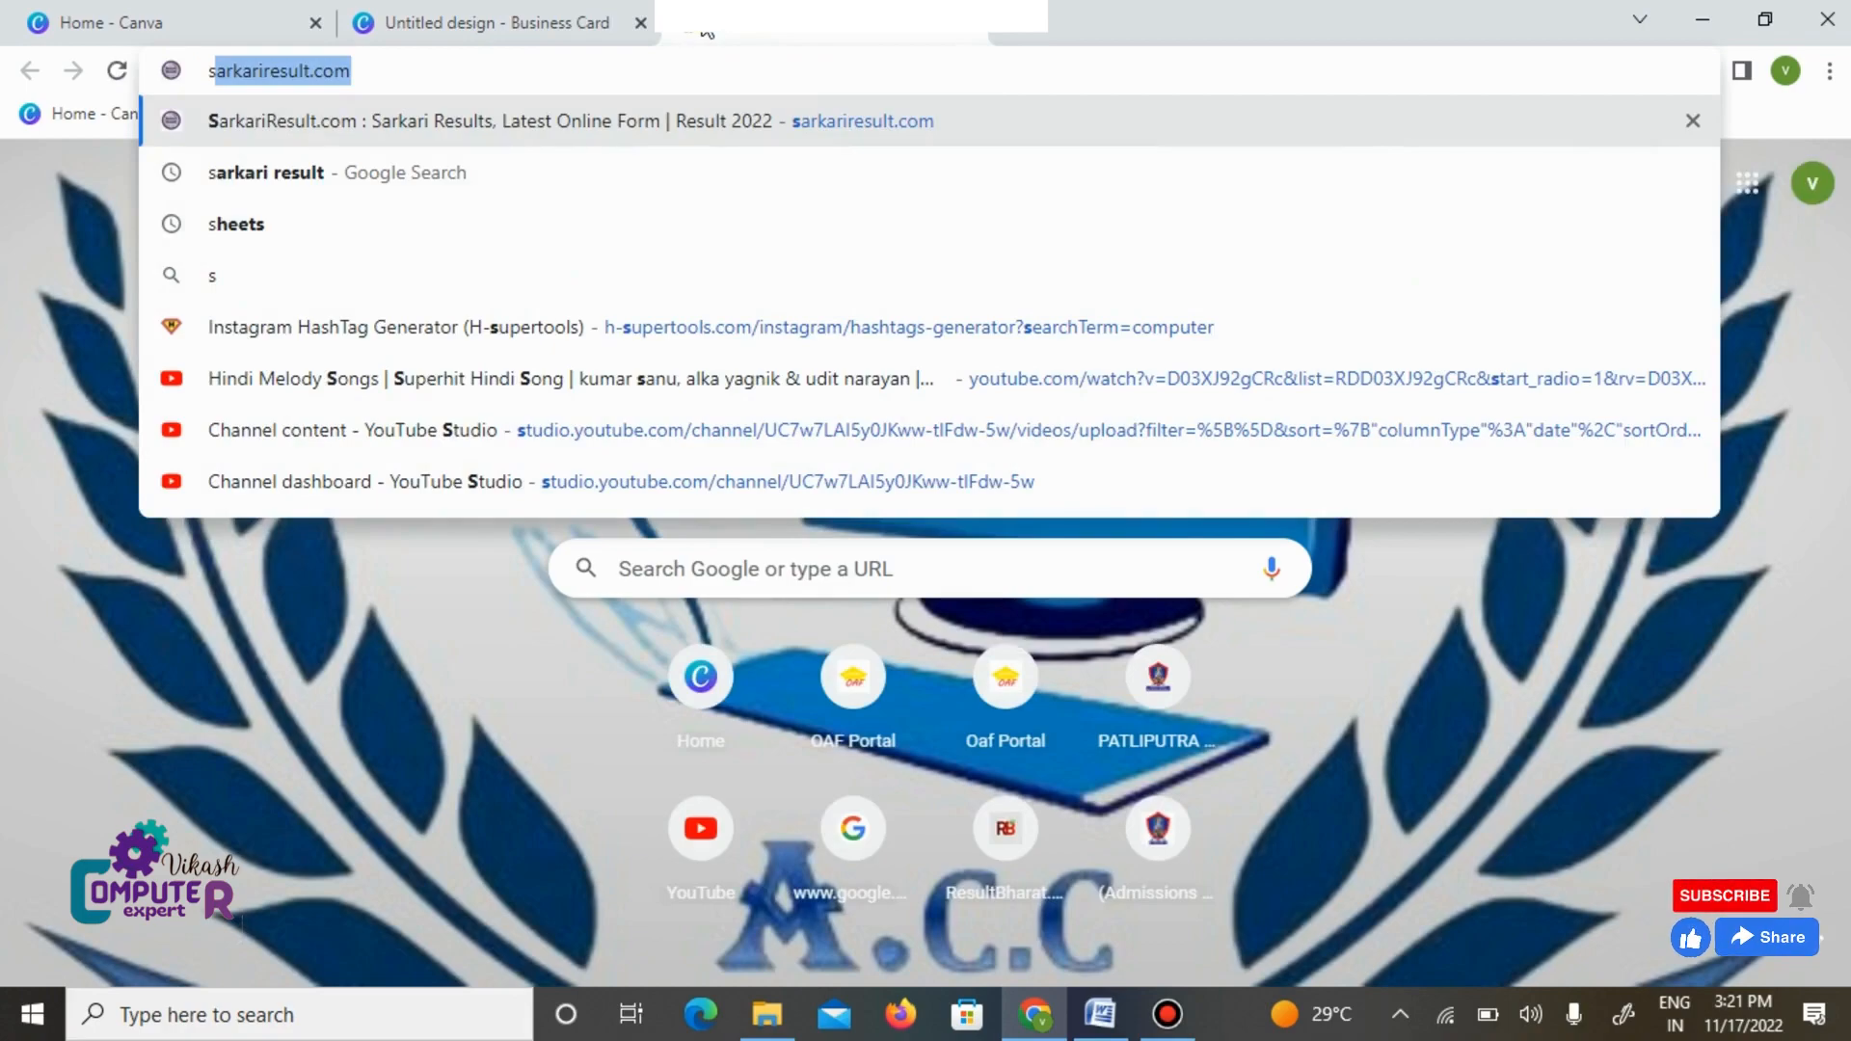
{"action": "key", "text": "Return"}
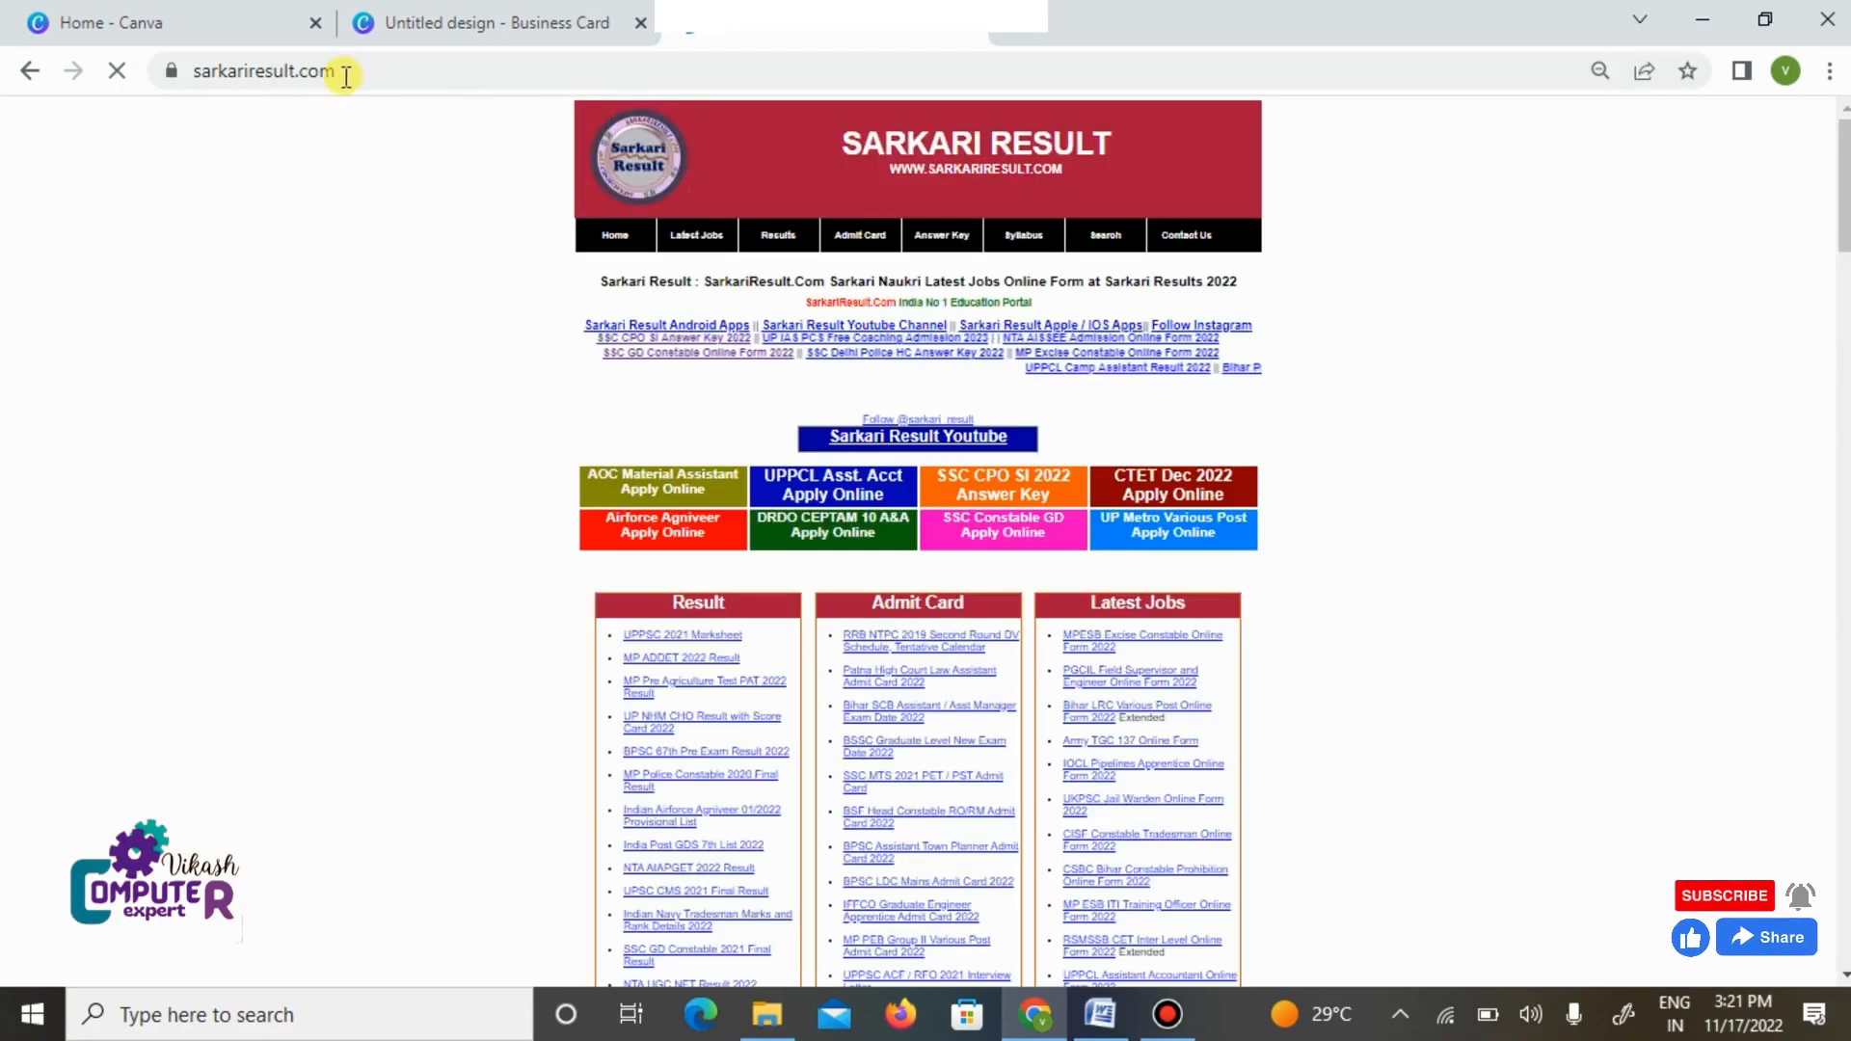
{"action": "left_click", "coordinate": [289, 71]}
{"action": "key", "text": "ctrl+c"}
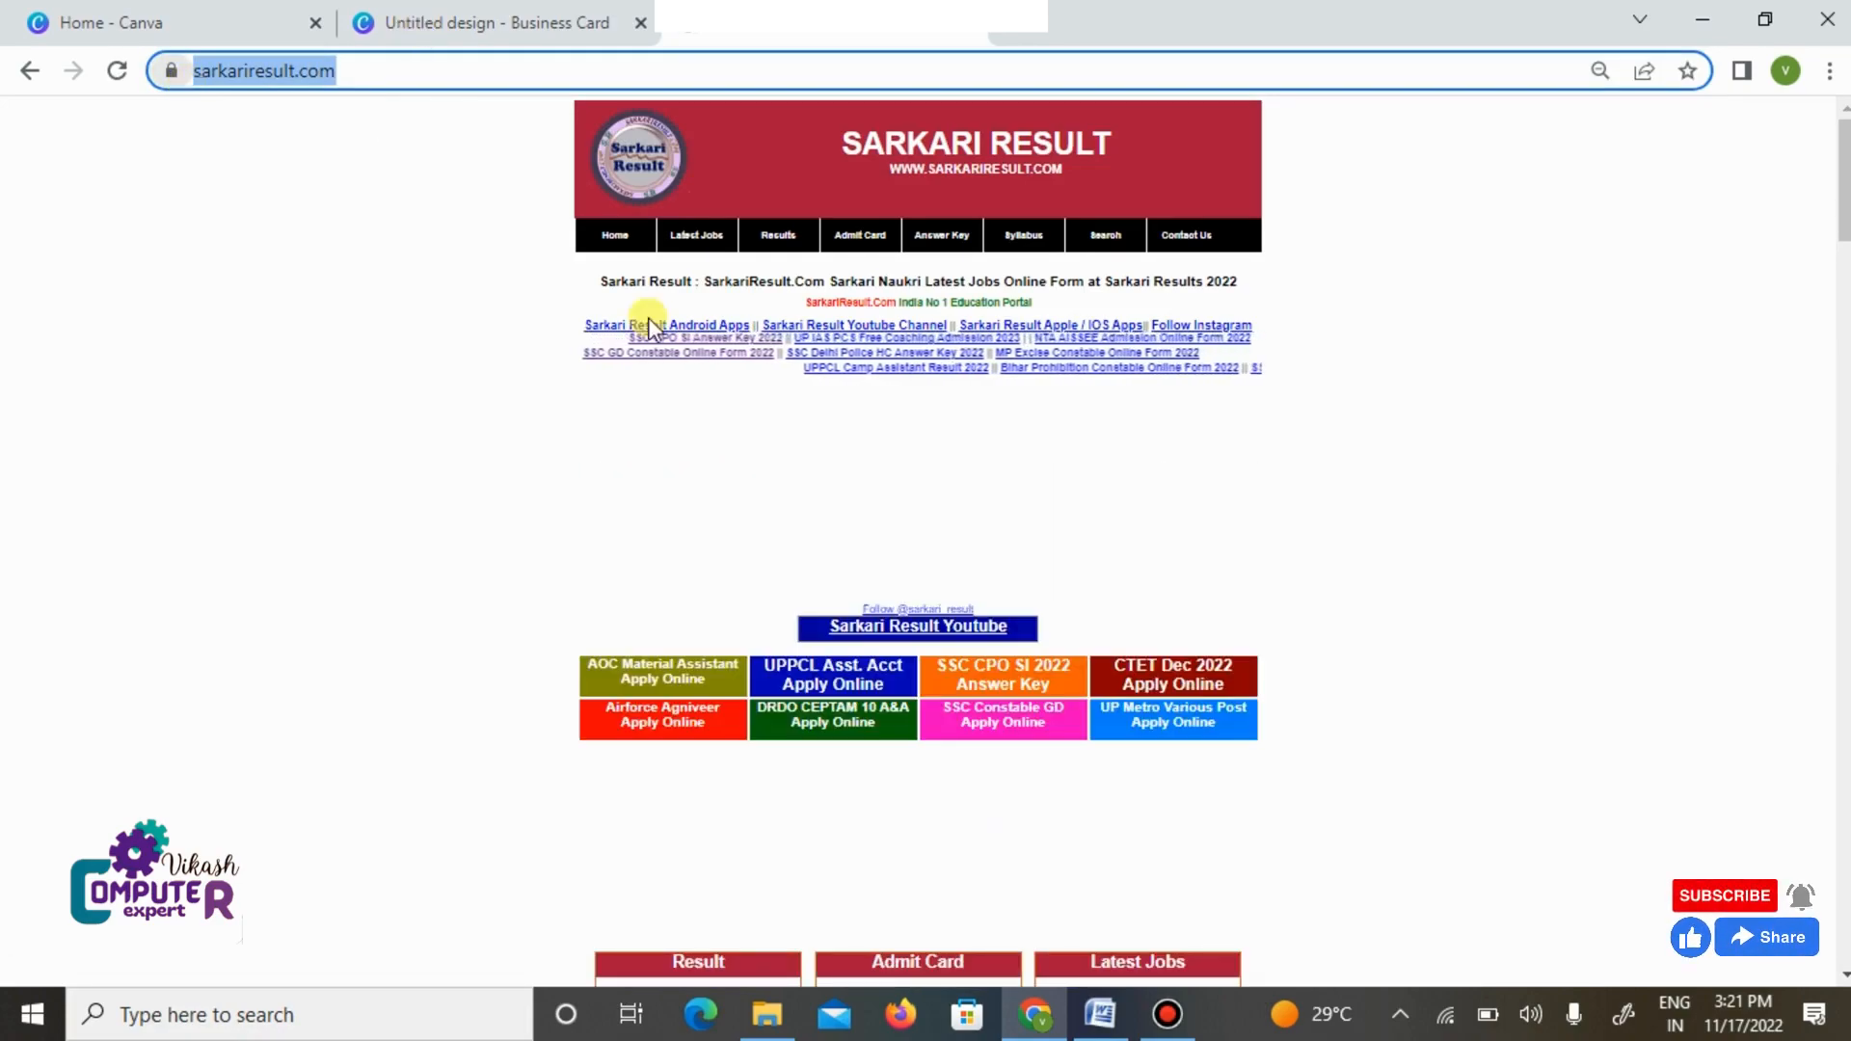
{"action": "left_click", "coordinate": [1099, 1015]}
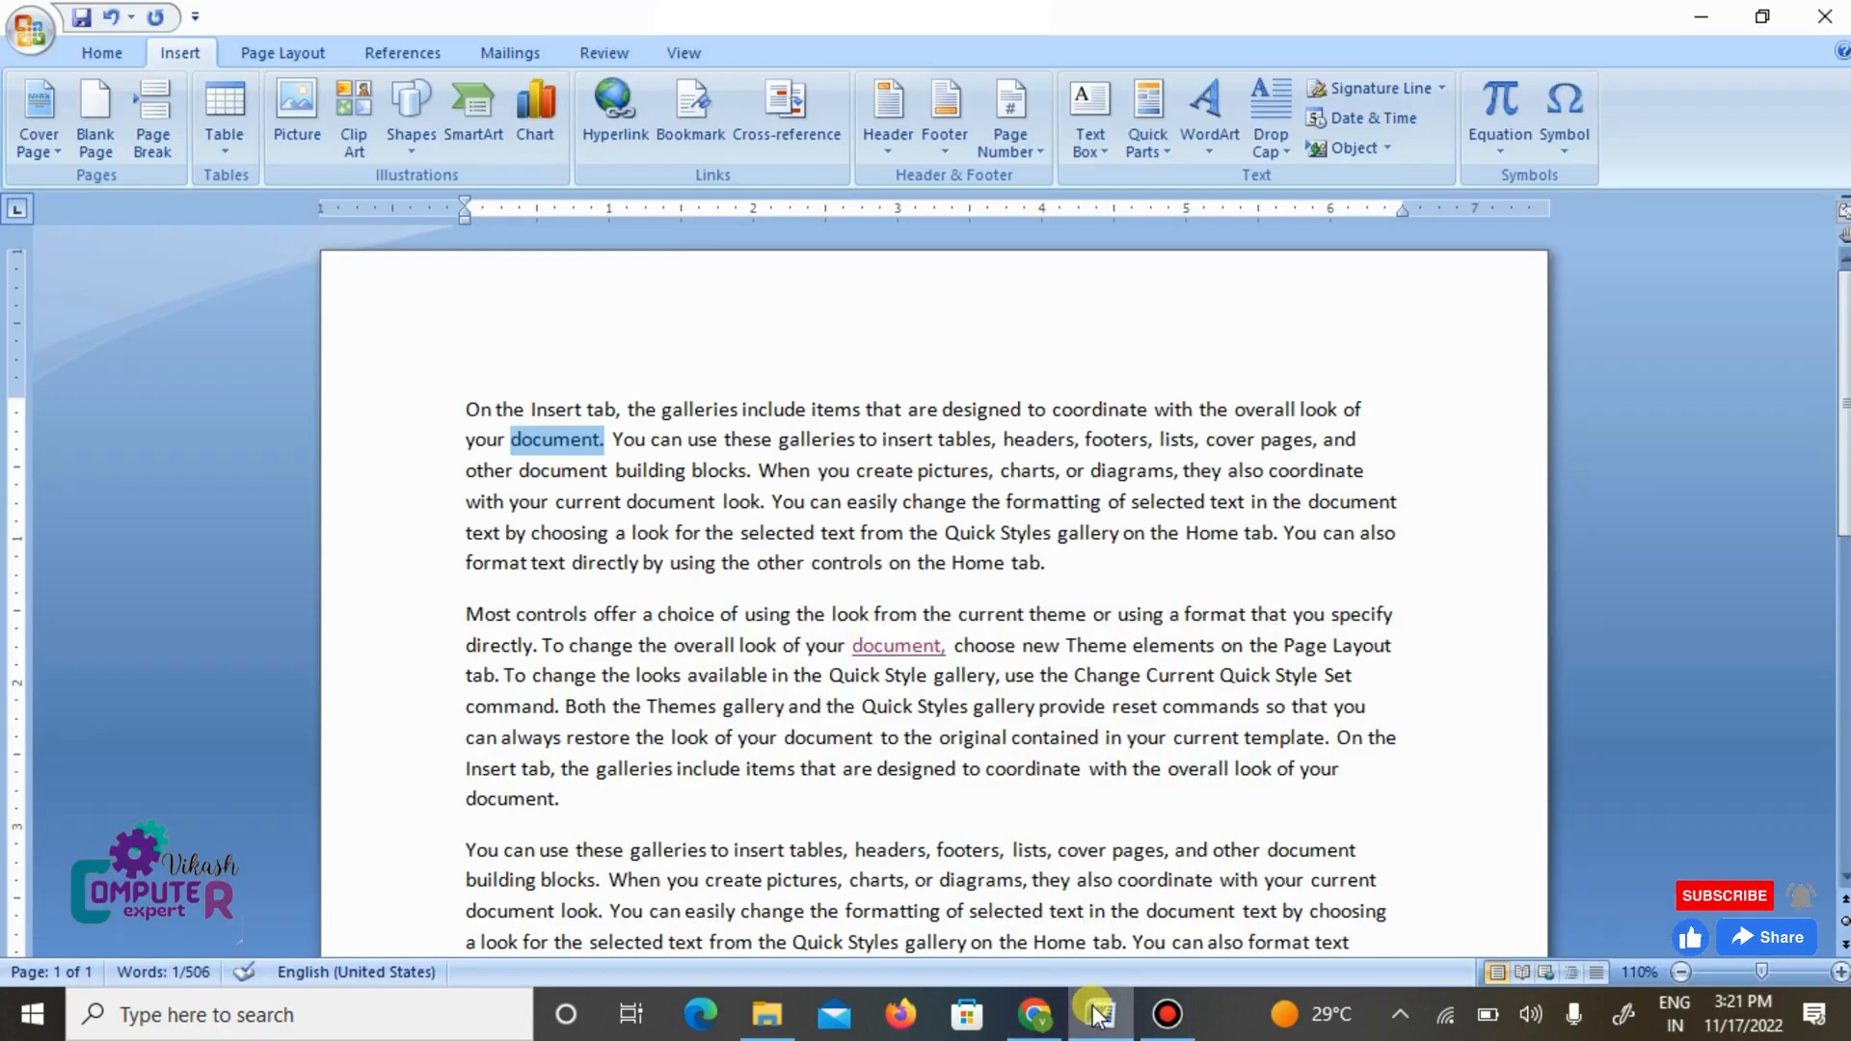
{"action": "left_click", "coordinate": [610, 84]}
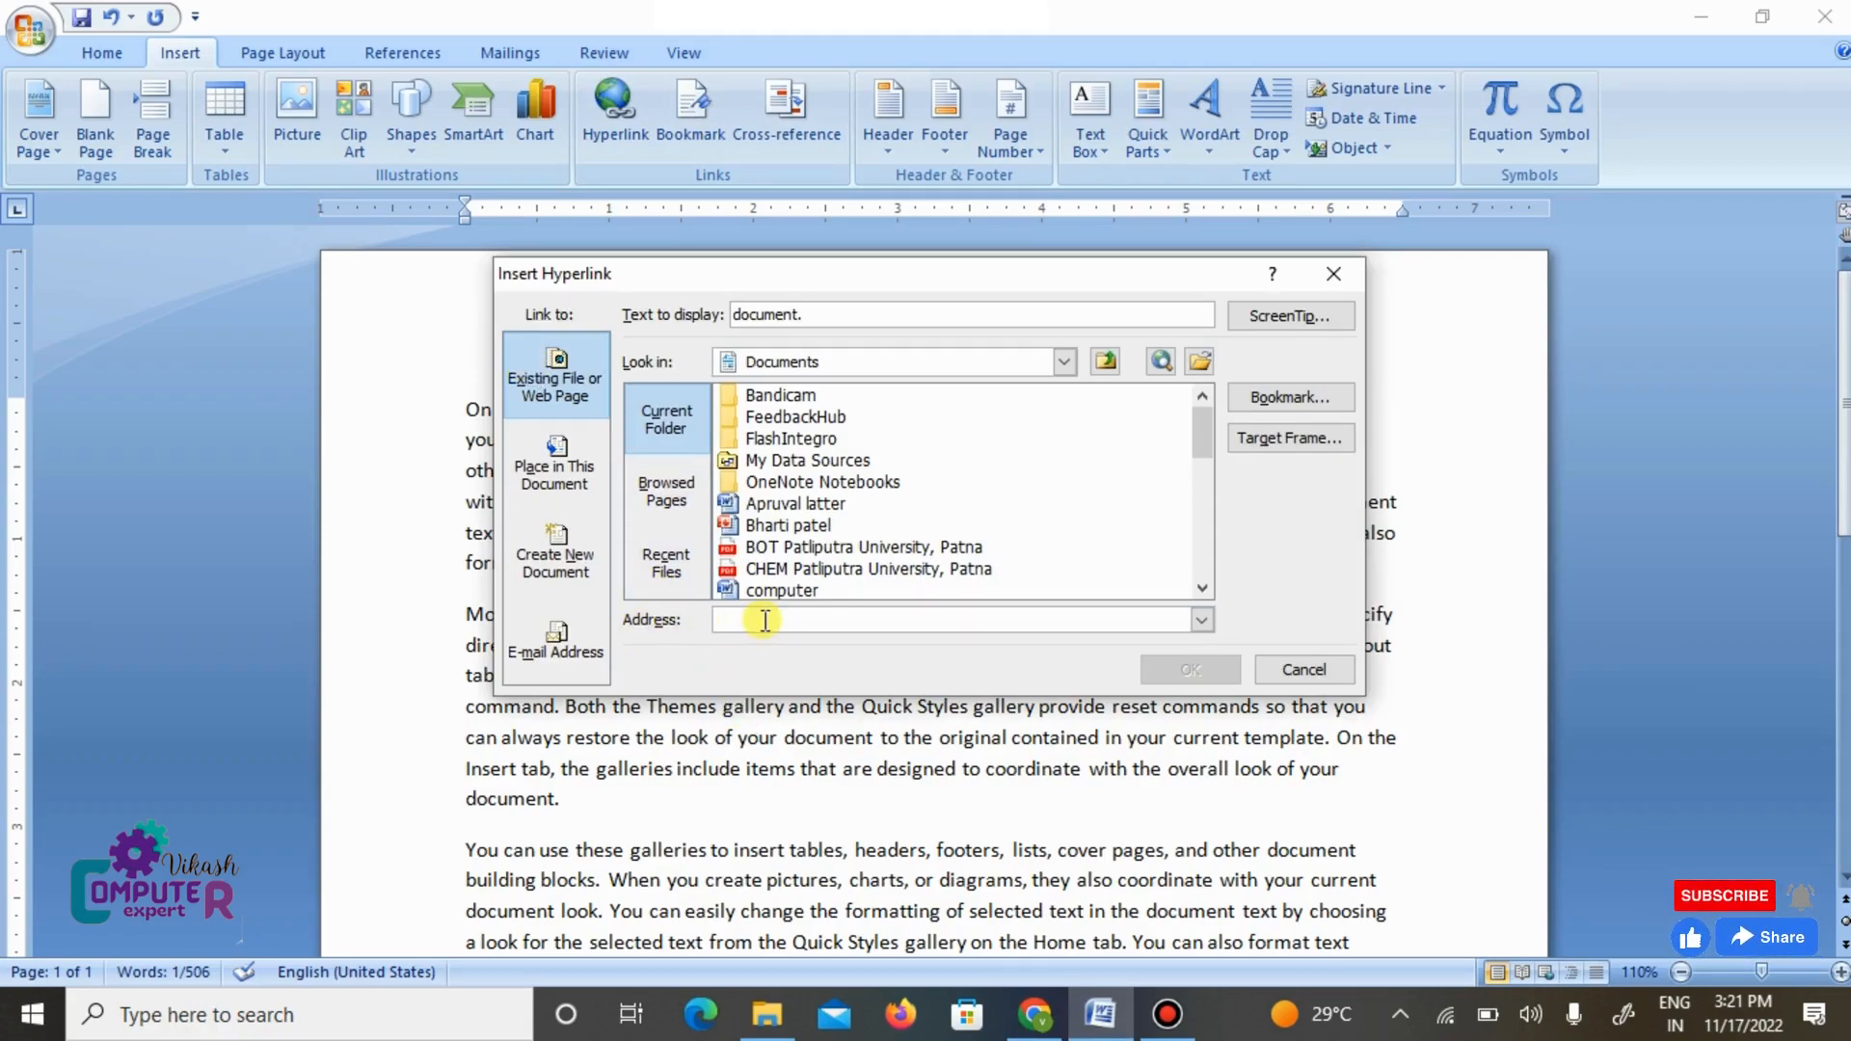
{"action": "key", "text": "ctrl+v"}
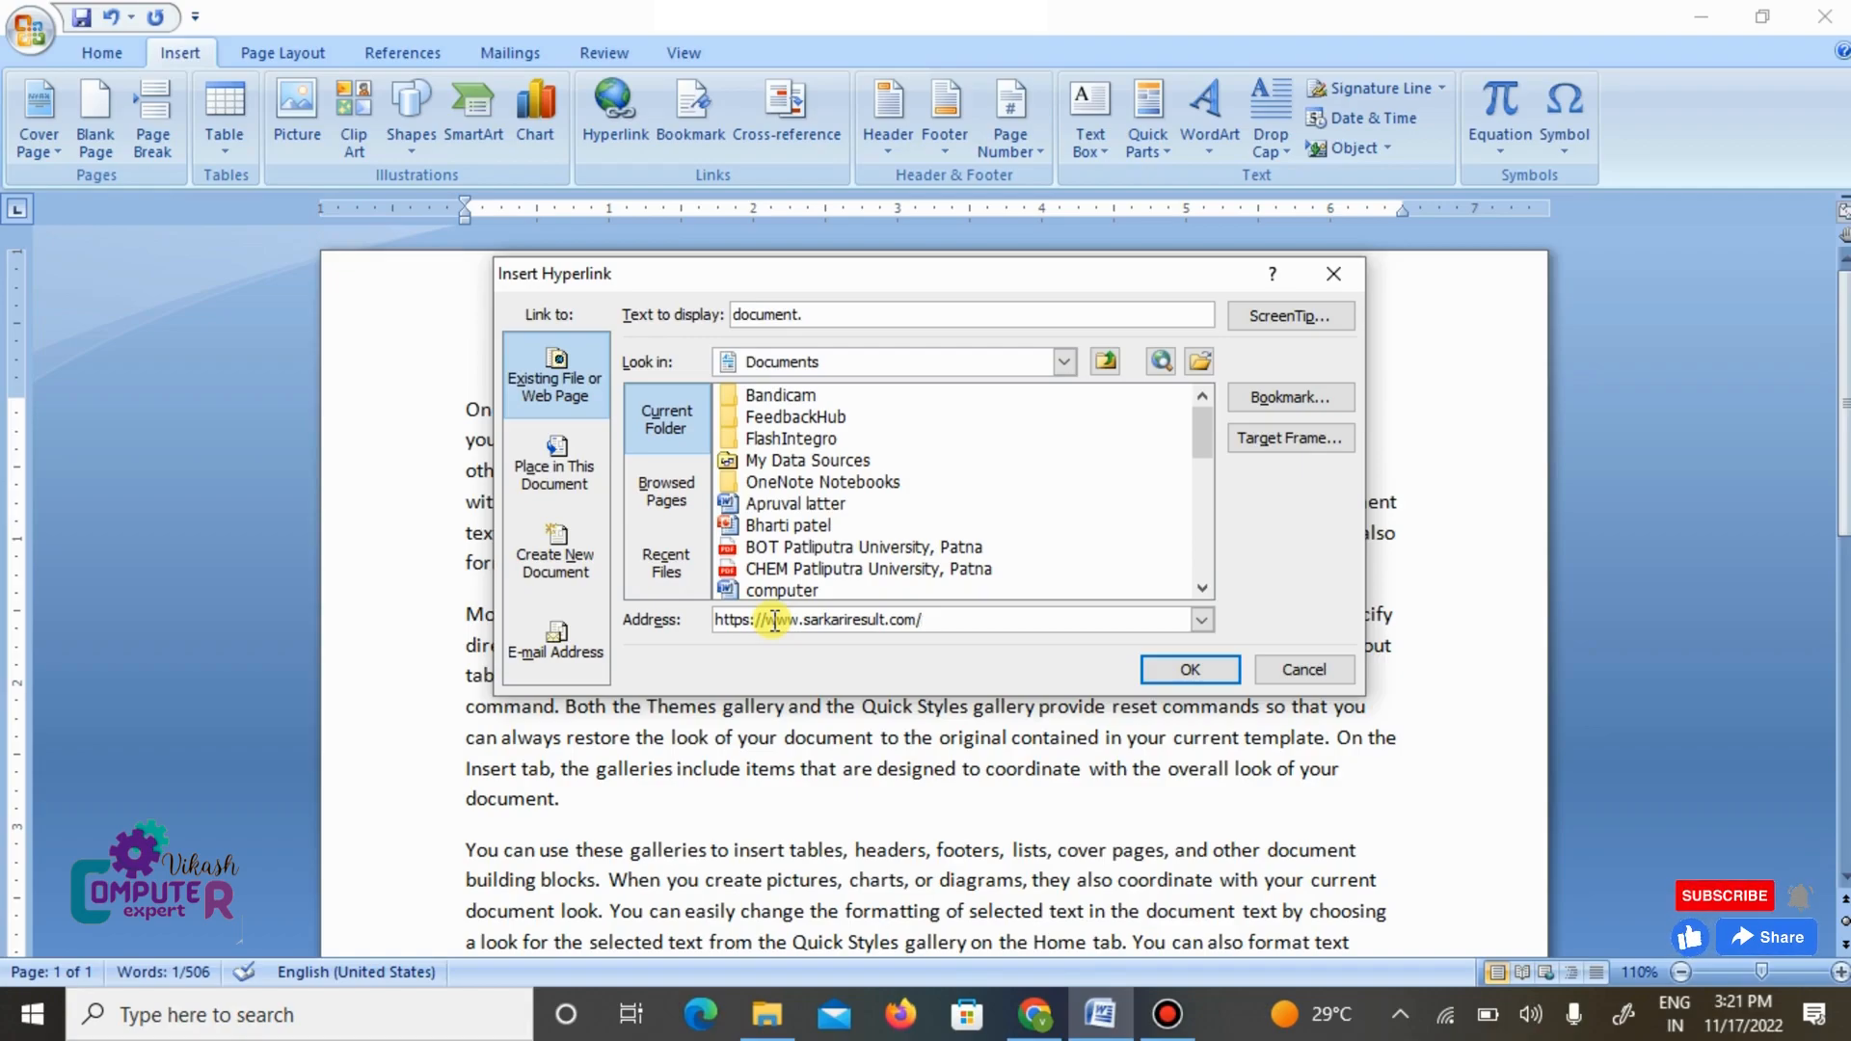
{"action": "left_click", "coordinate": [1166, 673]}
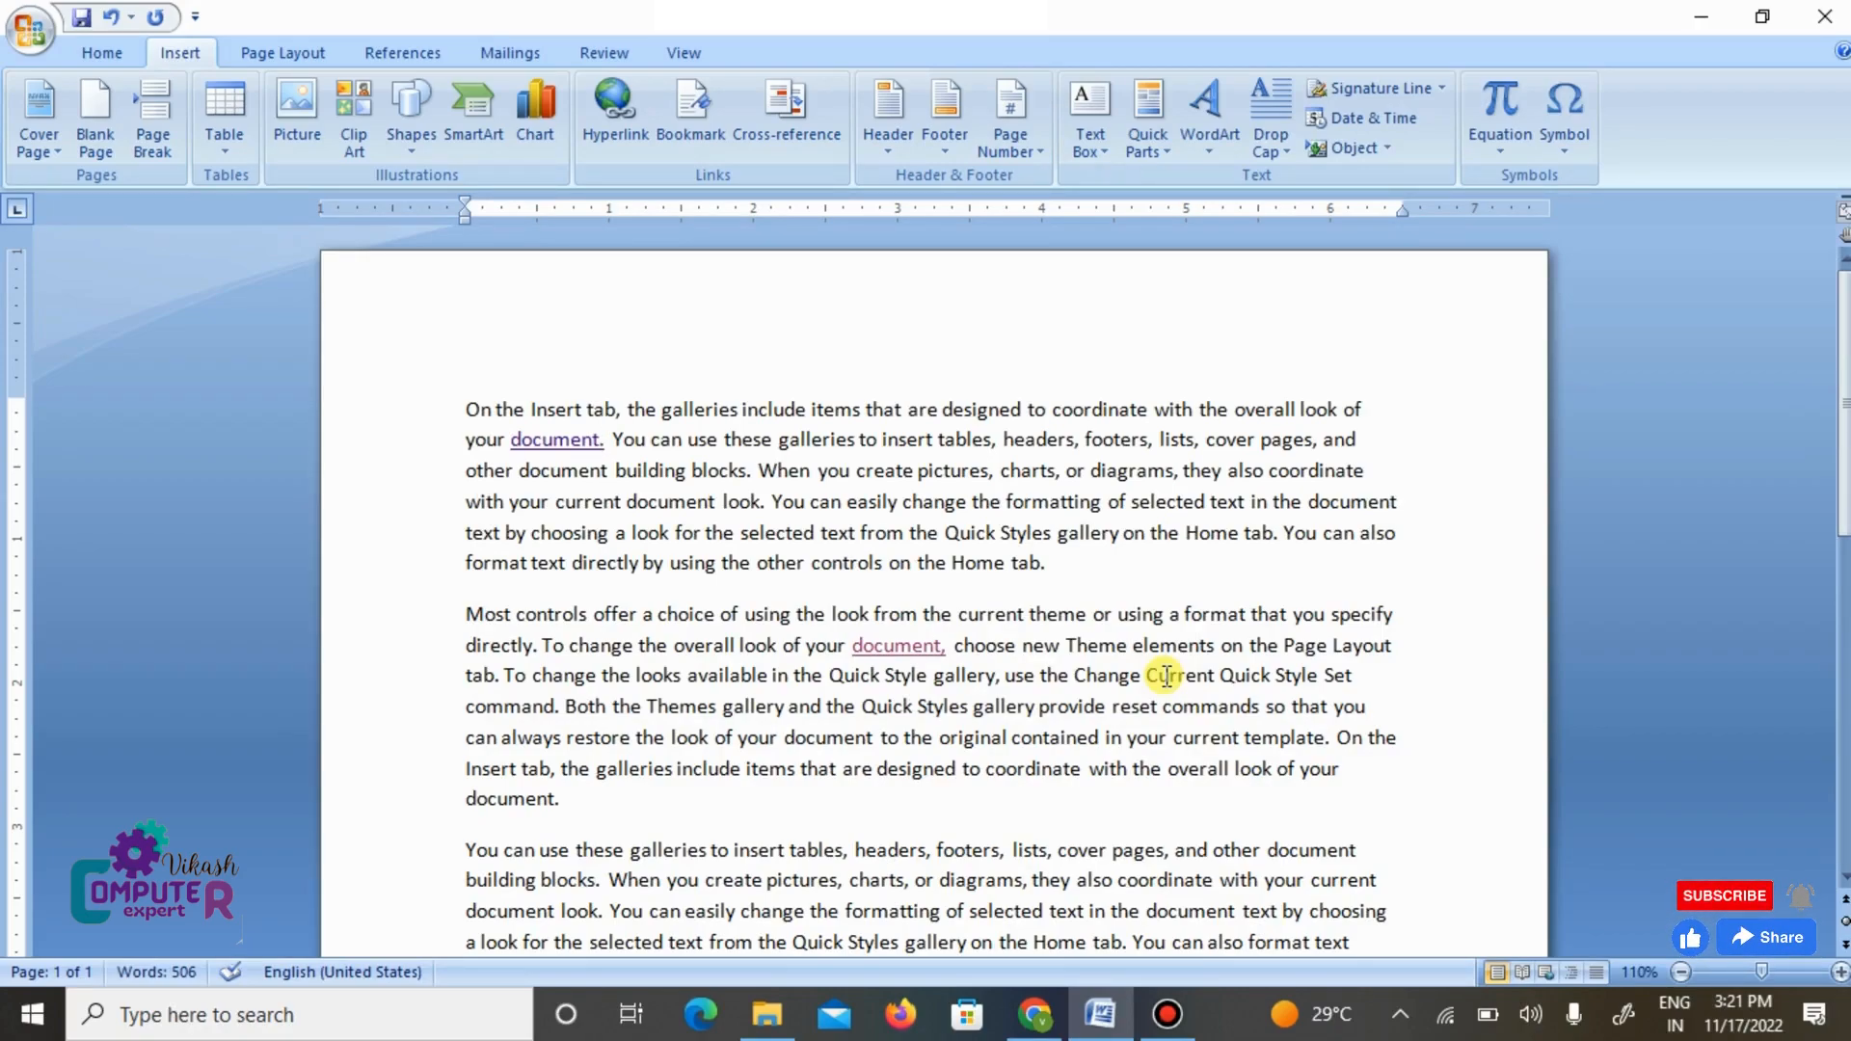
- Follow the first paragraph's web hyperlink, look over the page in the browser and return to Word
{"action": "mouse_move", "coordinate": [559, 437]}
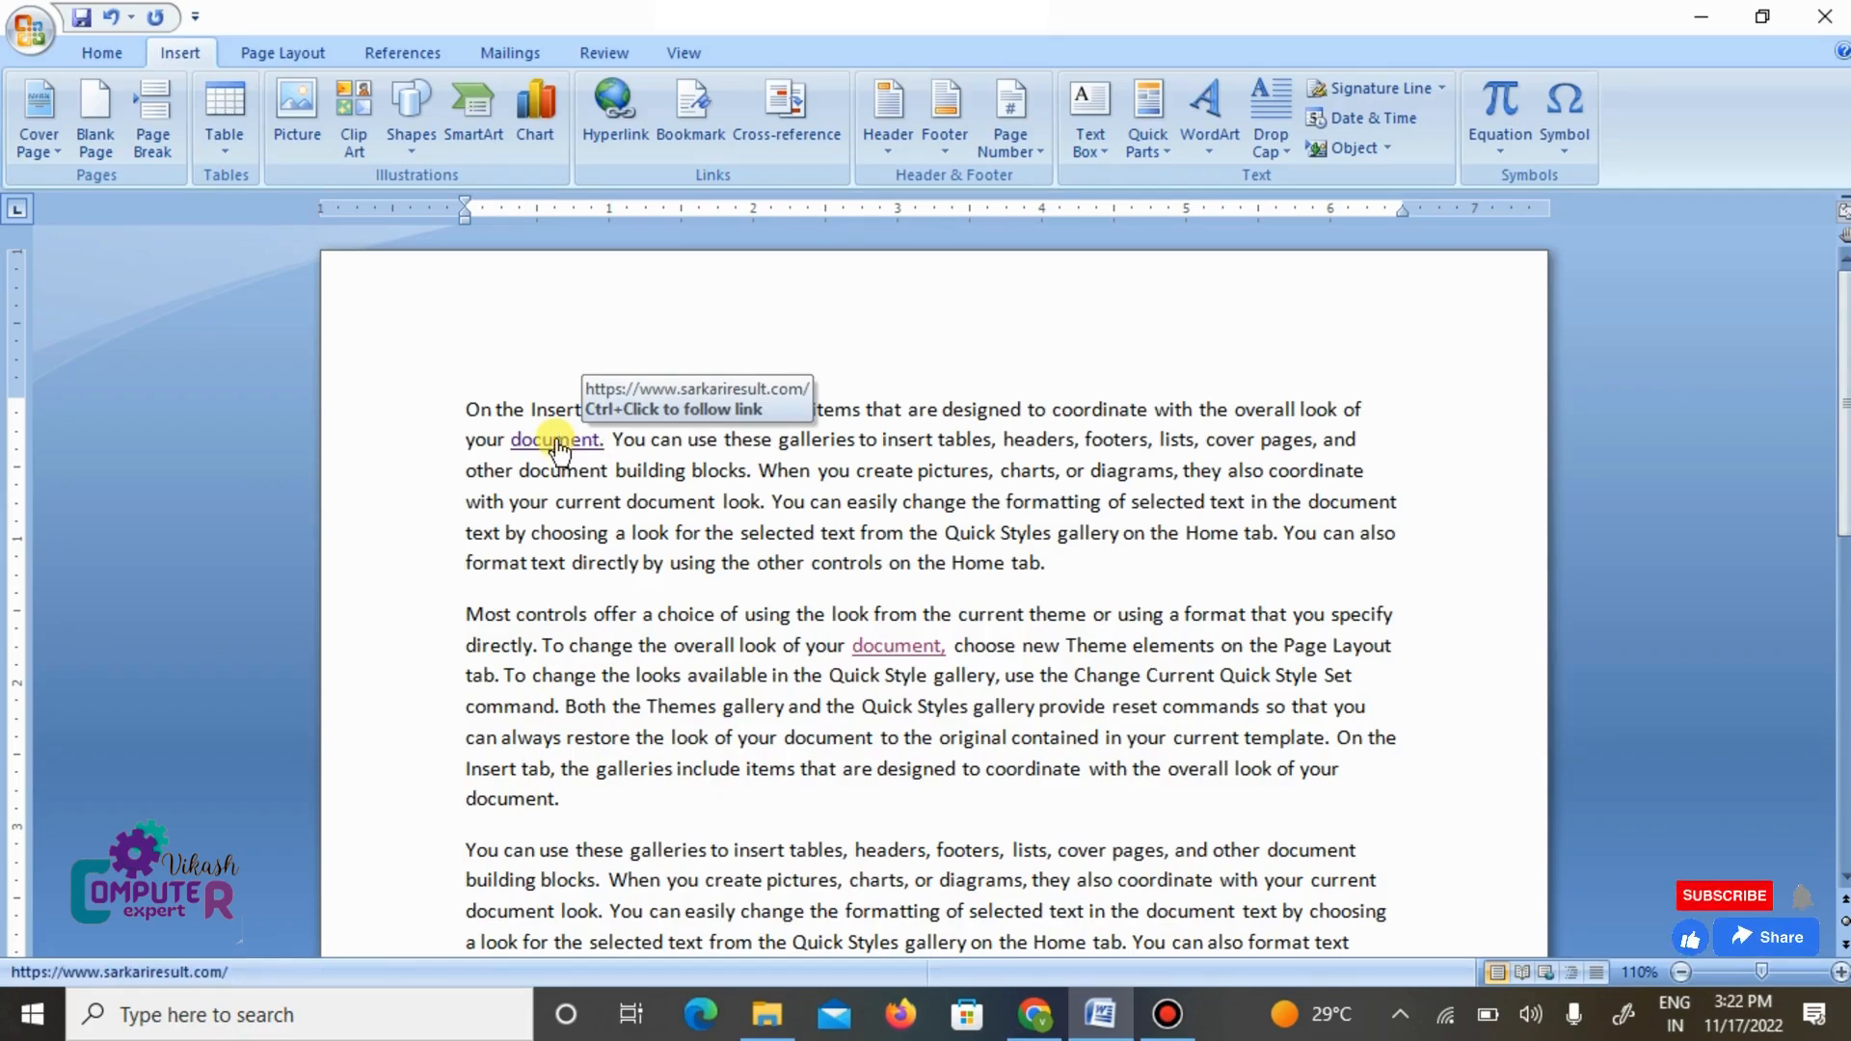
{"action": "left_click", "coordinate": [558, 442], "text": "ctrl"}
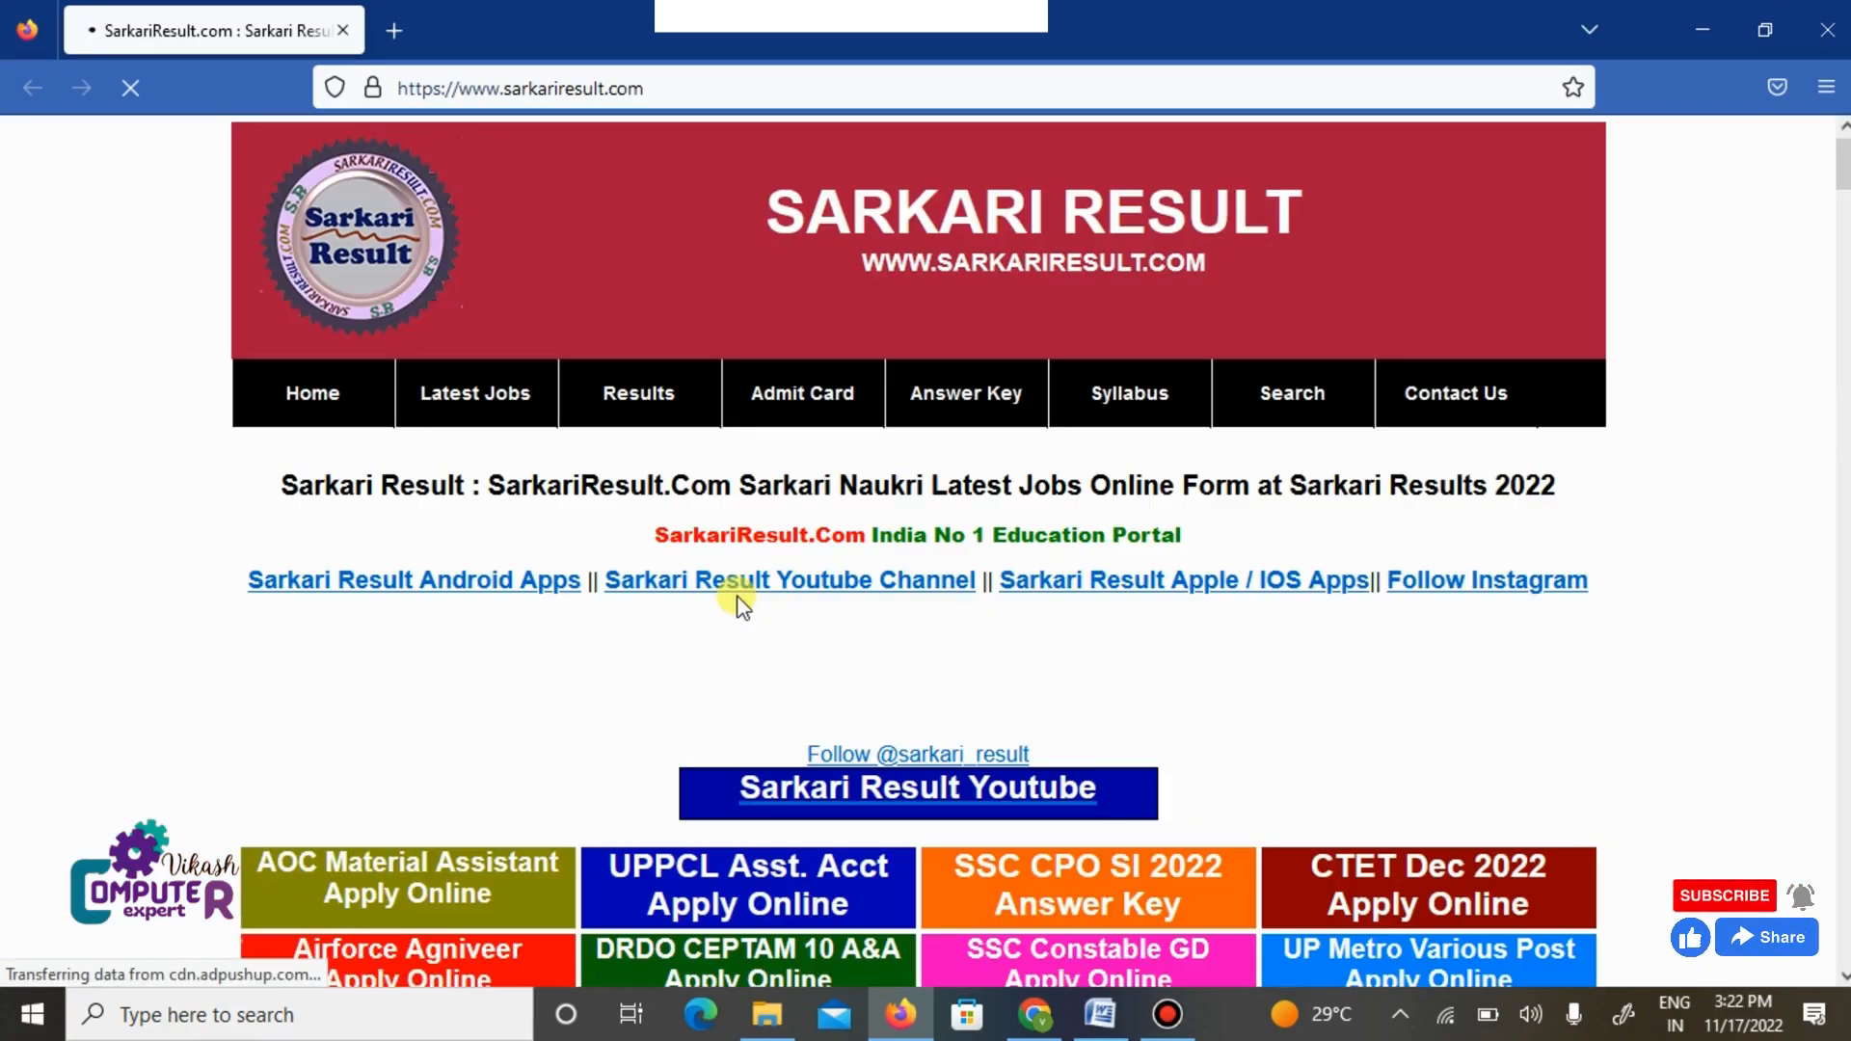
{"action": "scroll", "coordinate": [736, 604], "scroll_direction": "down", "scroll_amount": 5}
{"action": "scroll", "coordinate": [735, 604], "scroll_direction": "up", "scroll_amount": 5}
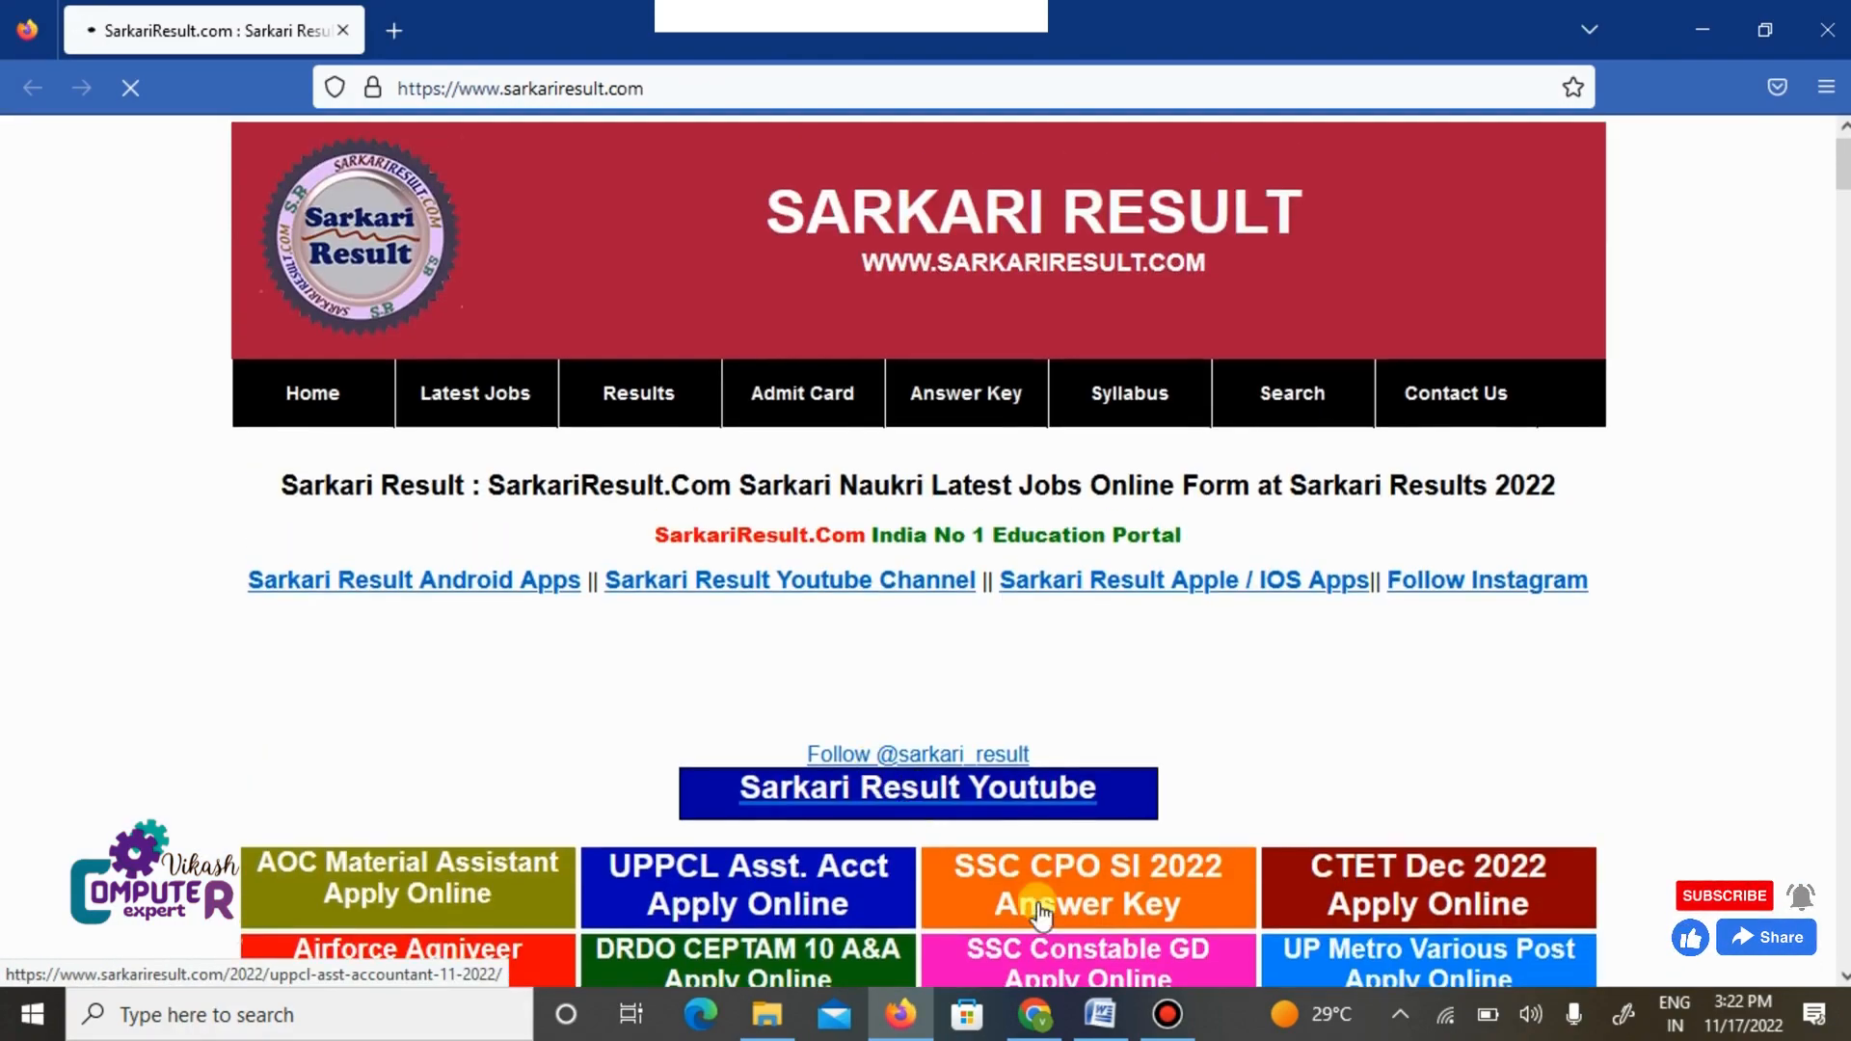
{"action": "left_click", "coordinate": [1100, 1015]}
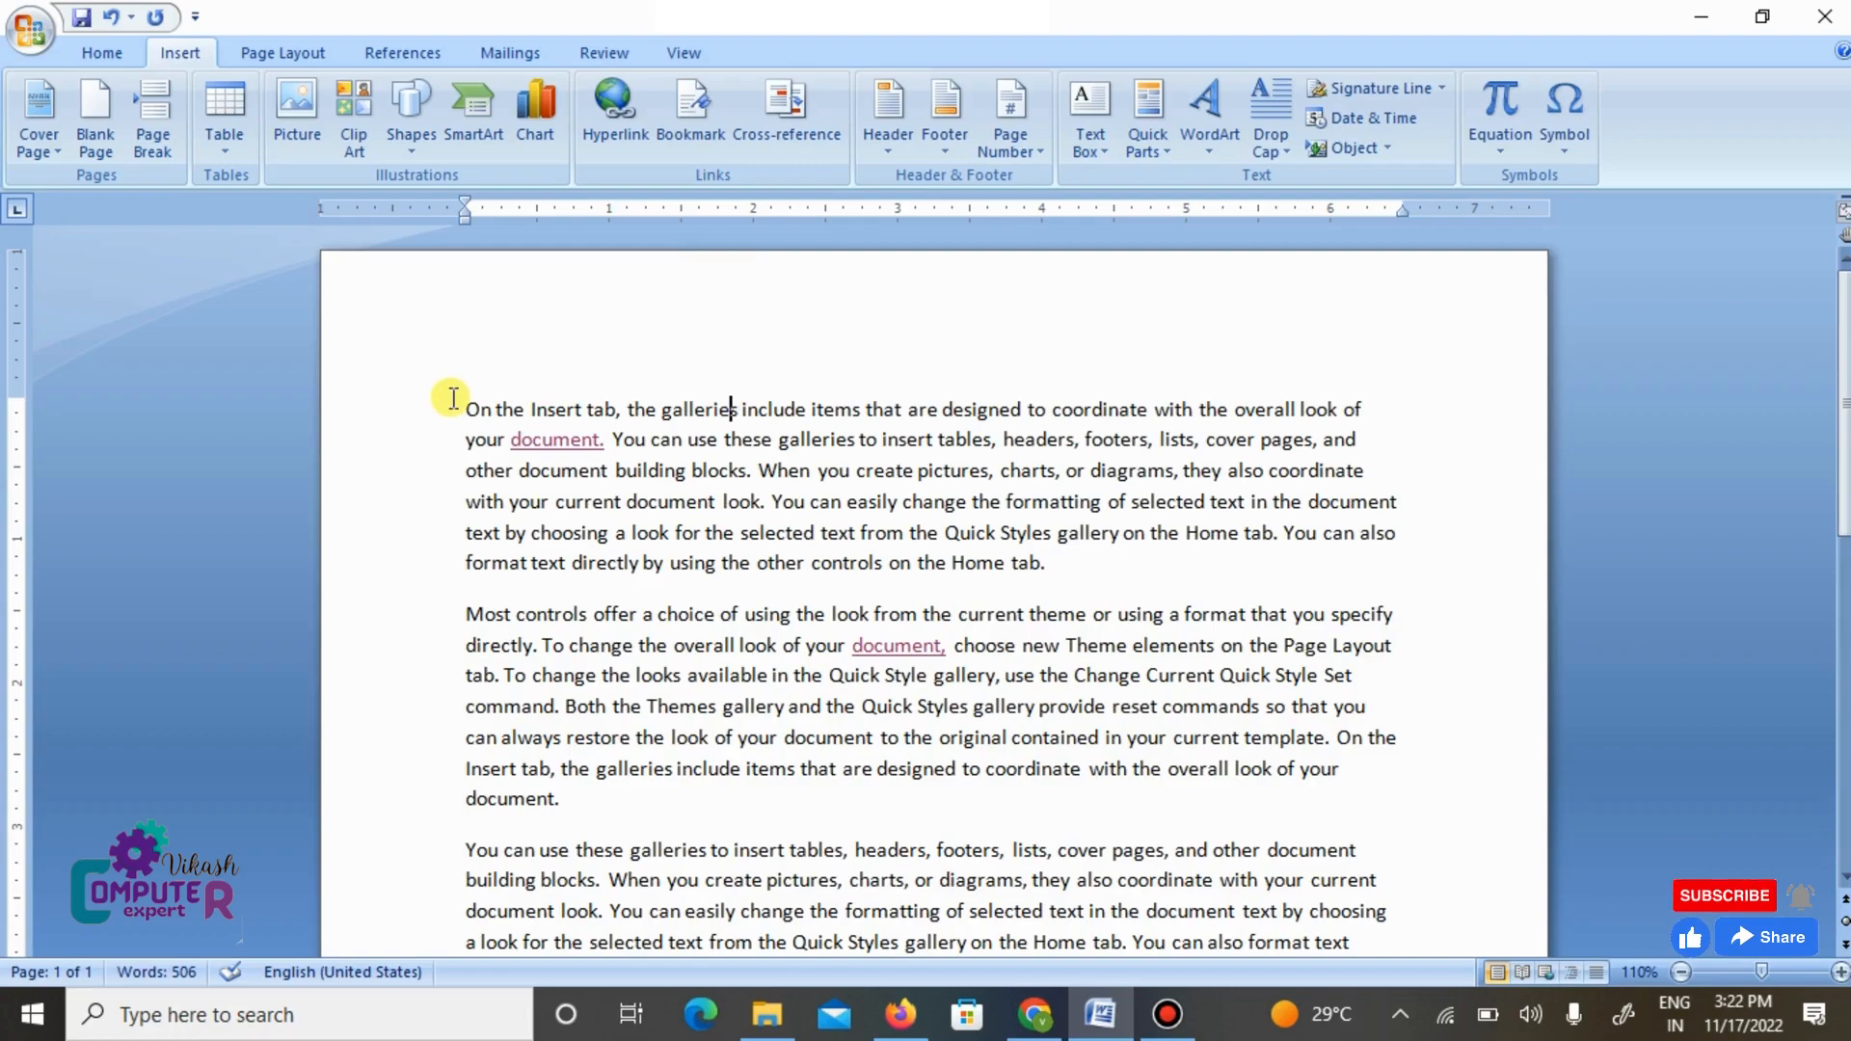
{"action": "left_click_drag", "start_coordinate": [453, 398], "coordinate": [714, 638]}
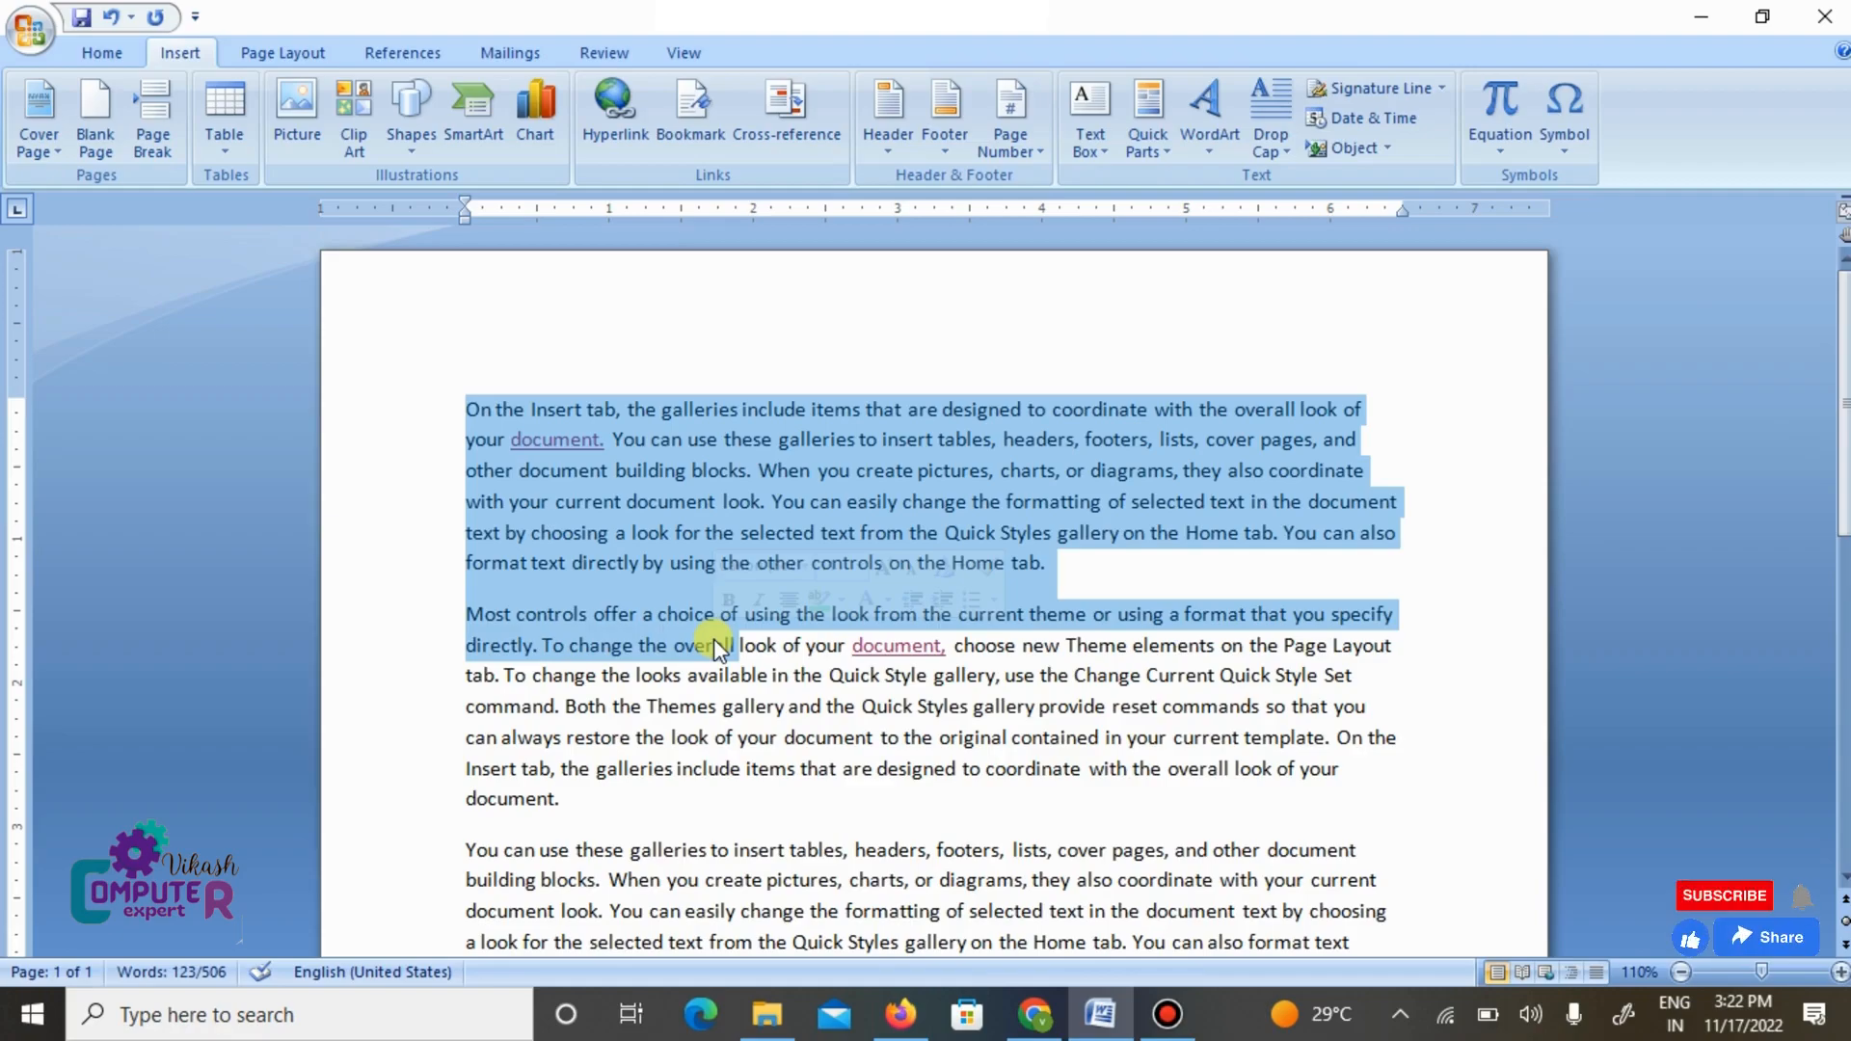
{"action": "left_click", "coordinate": [819, 599]}
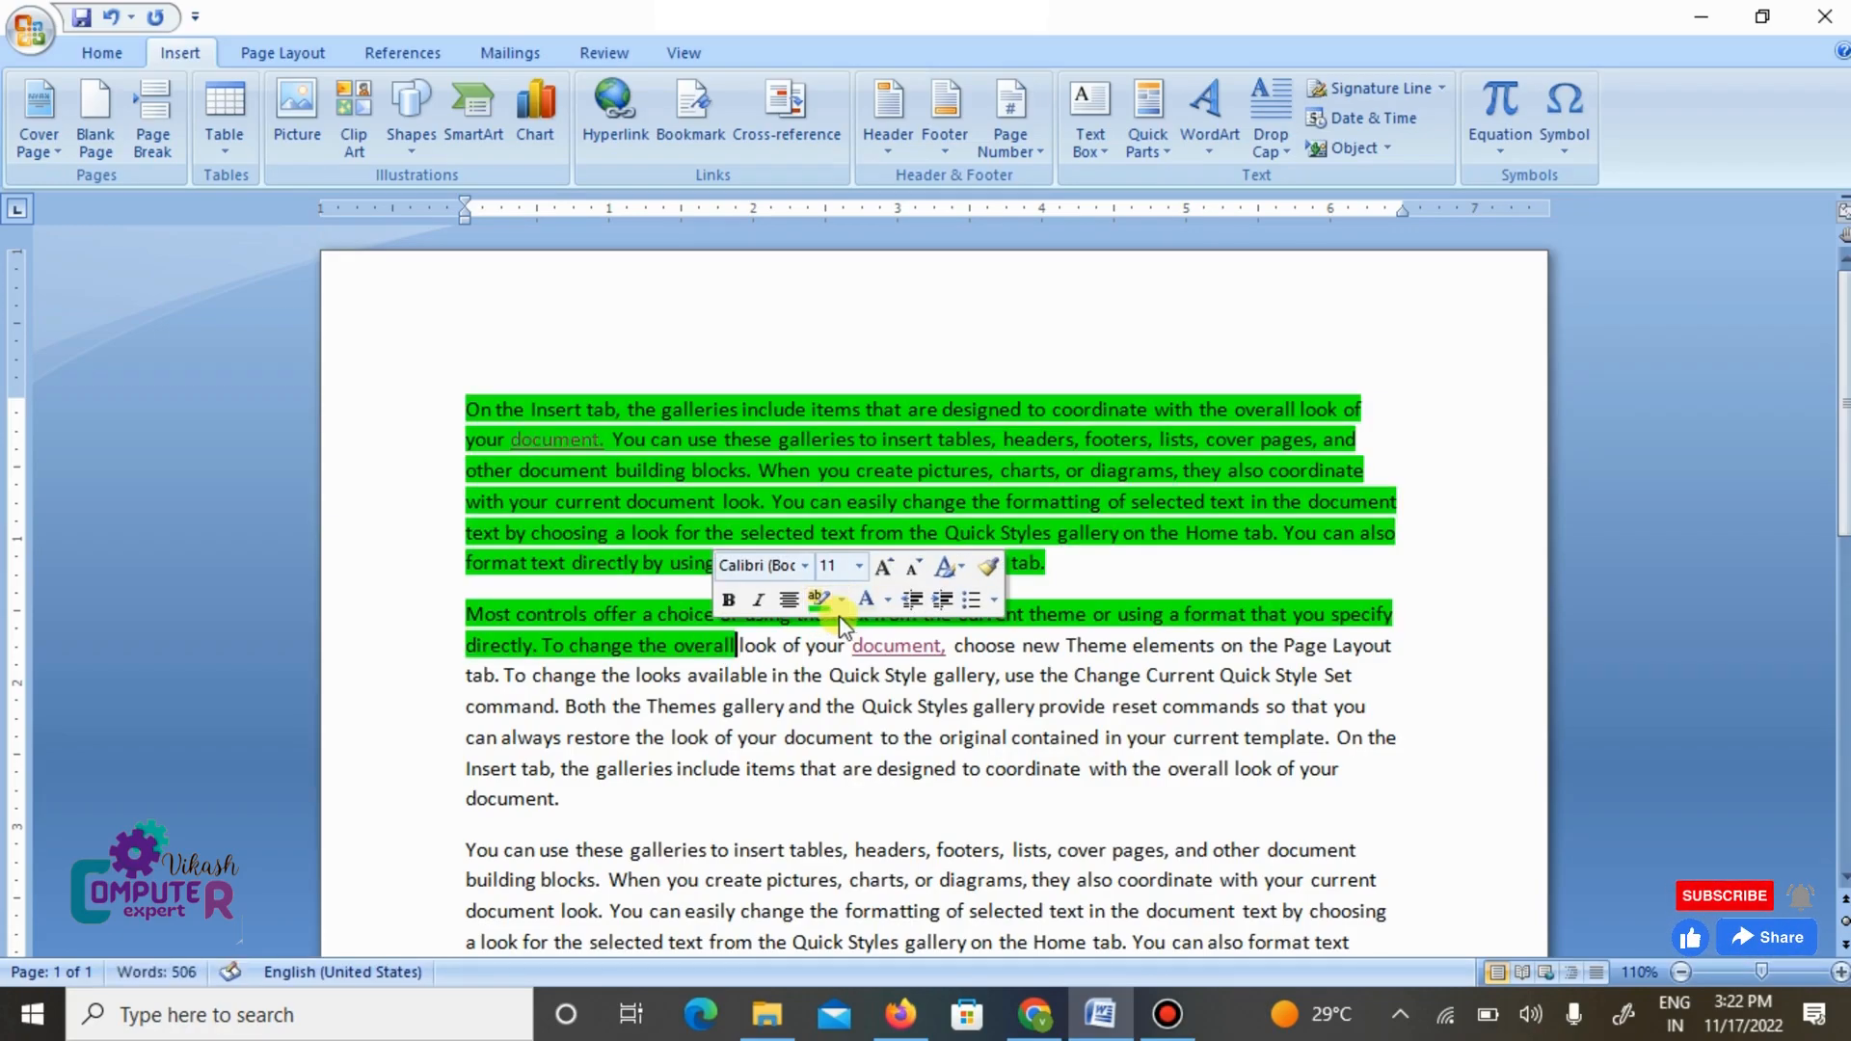
{"action": "left_click", "coordinate": [842, 601]}
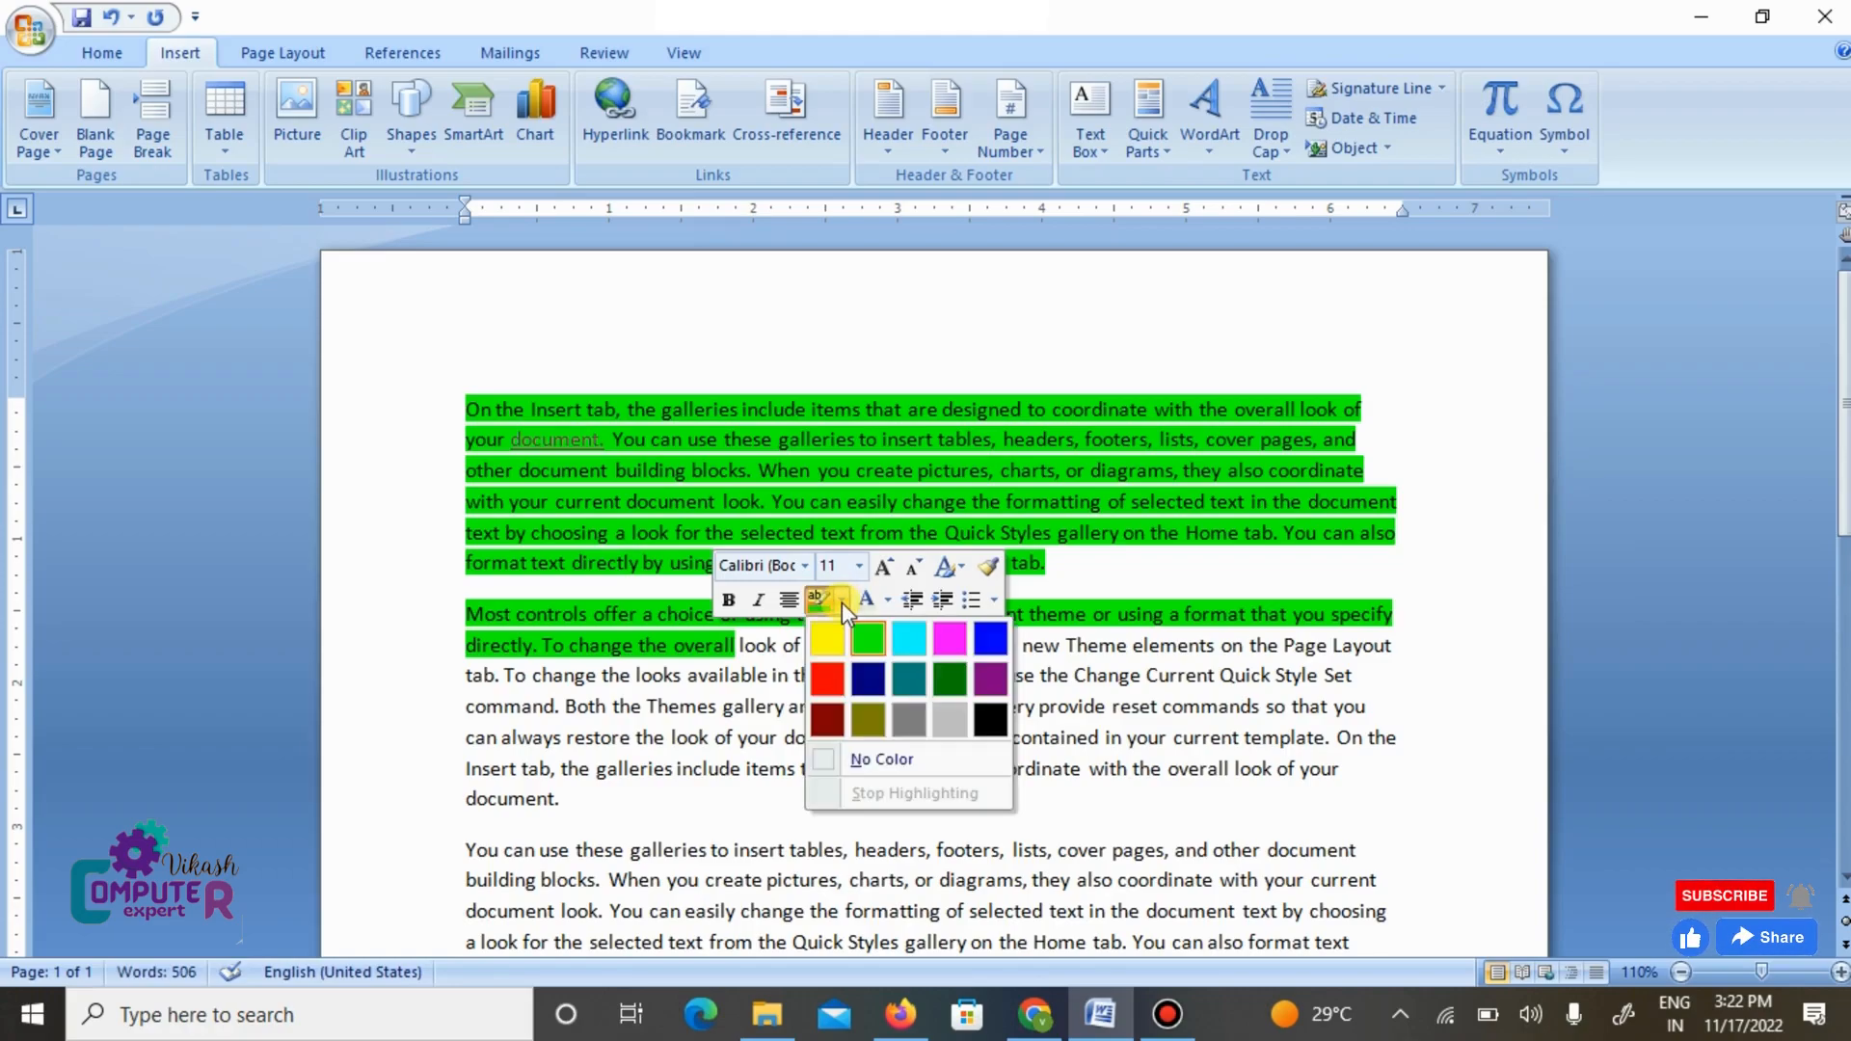
{"action": "left_click", "coordinate": [882, 761]}
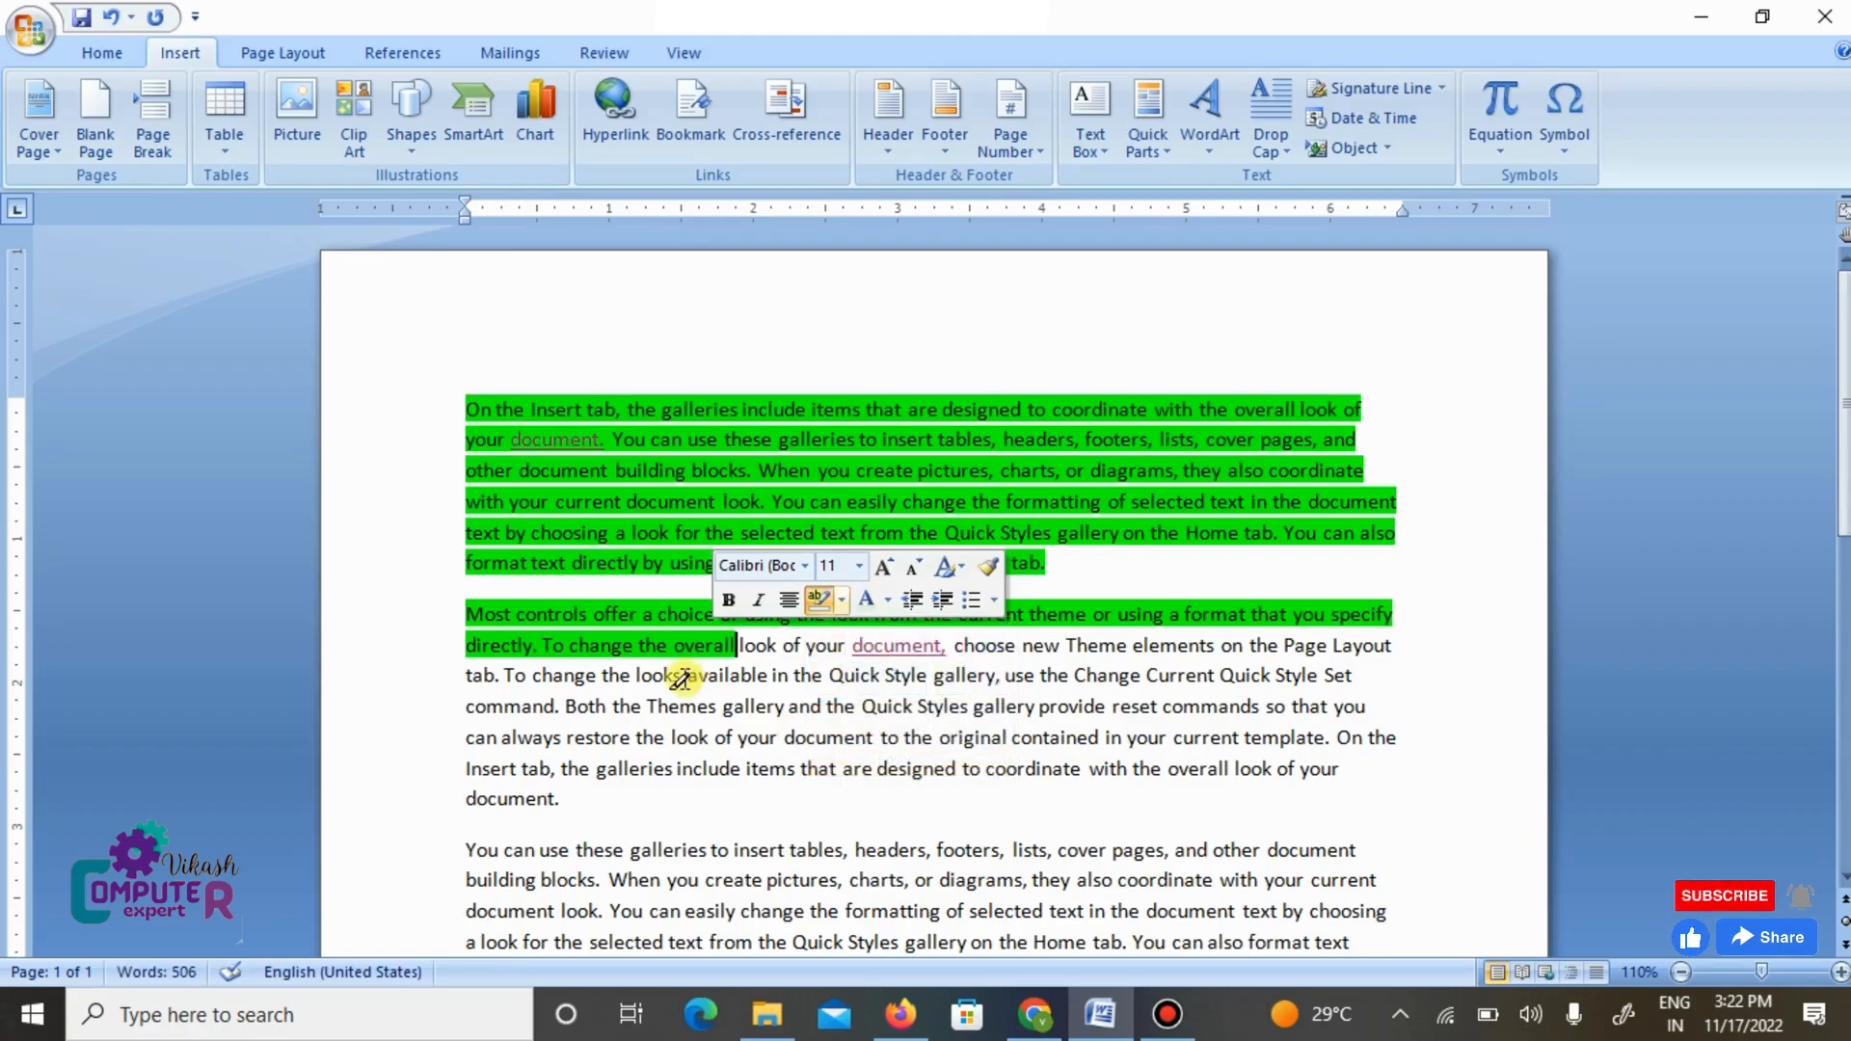
{"action": "left_click_drag", "start_coordinate": [461, 519], "coordinate": [402, 302]}
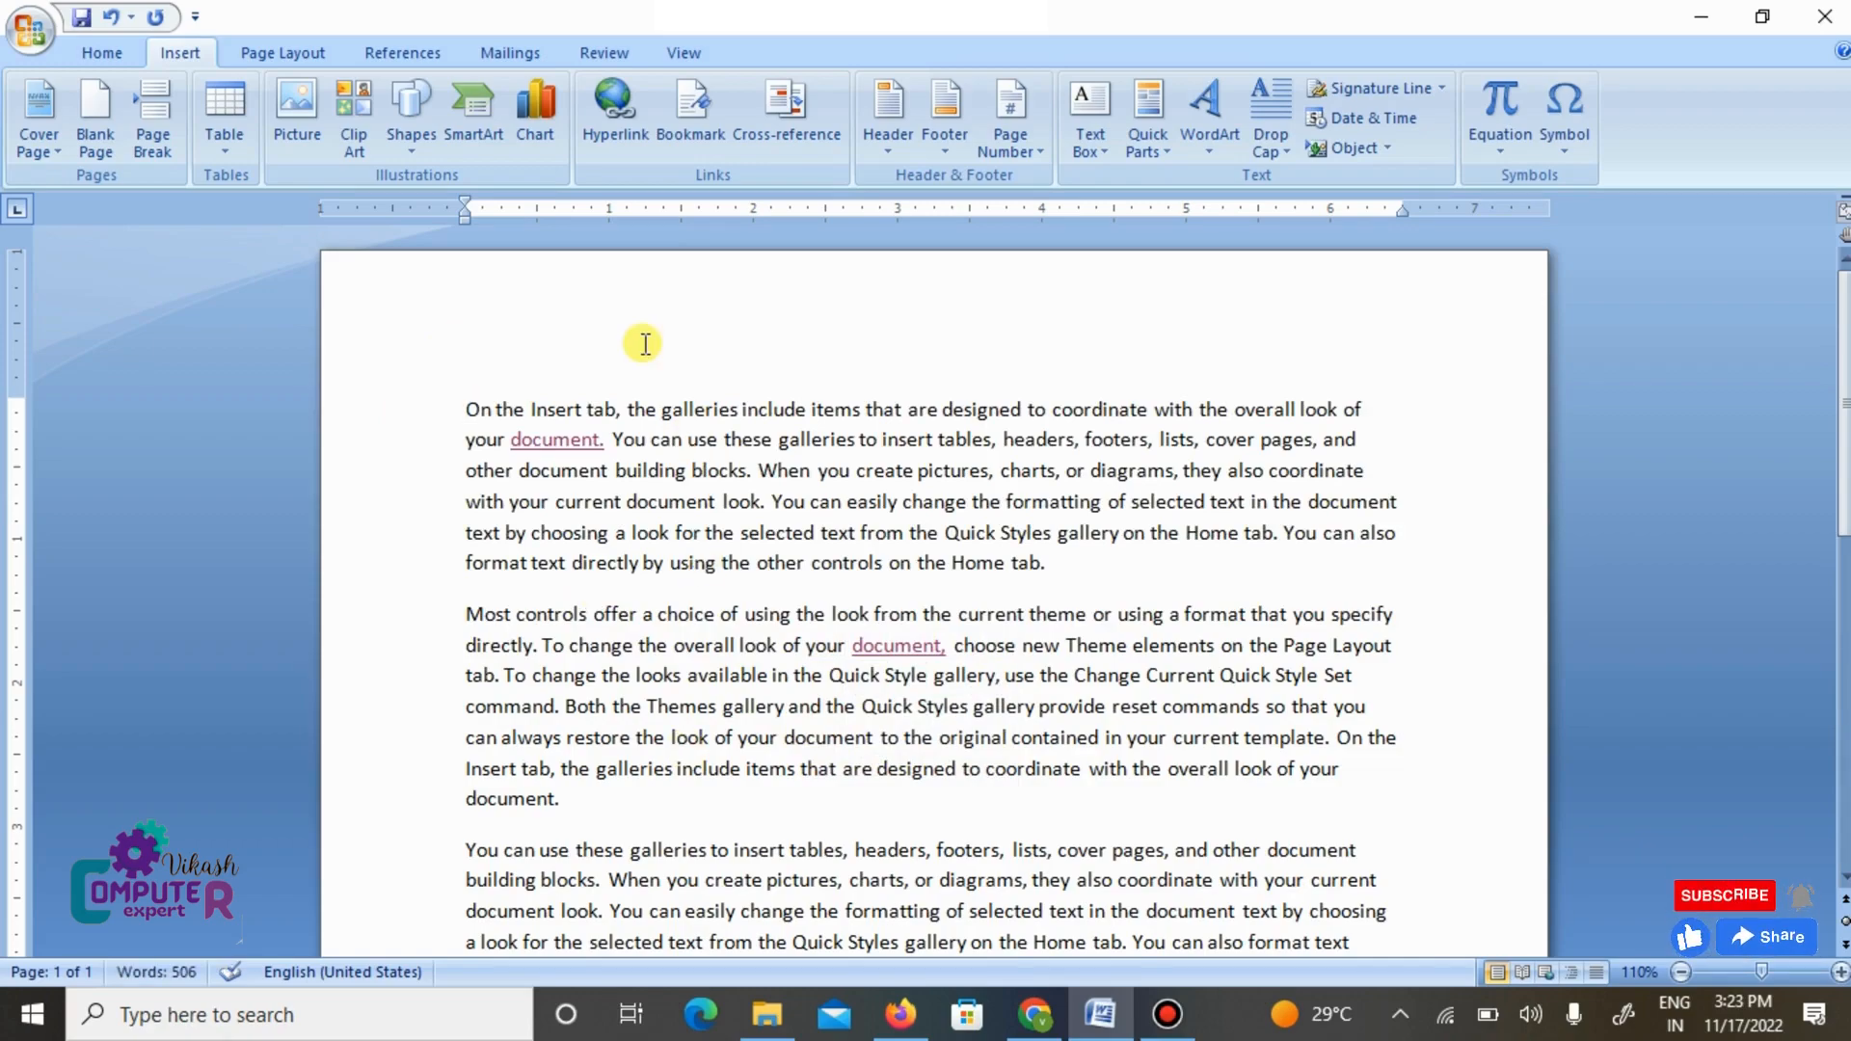
- Select the word "gallery" before "provide reset commands" in the fourth paragraph and bookmark it as gallery
{"action": "left_click", "coordinate": [690, 127]}
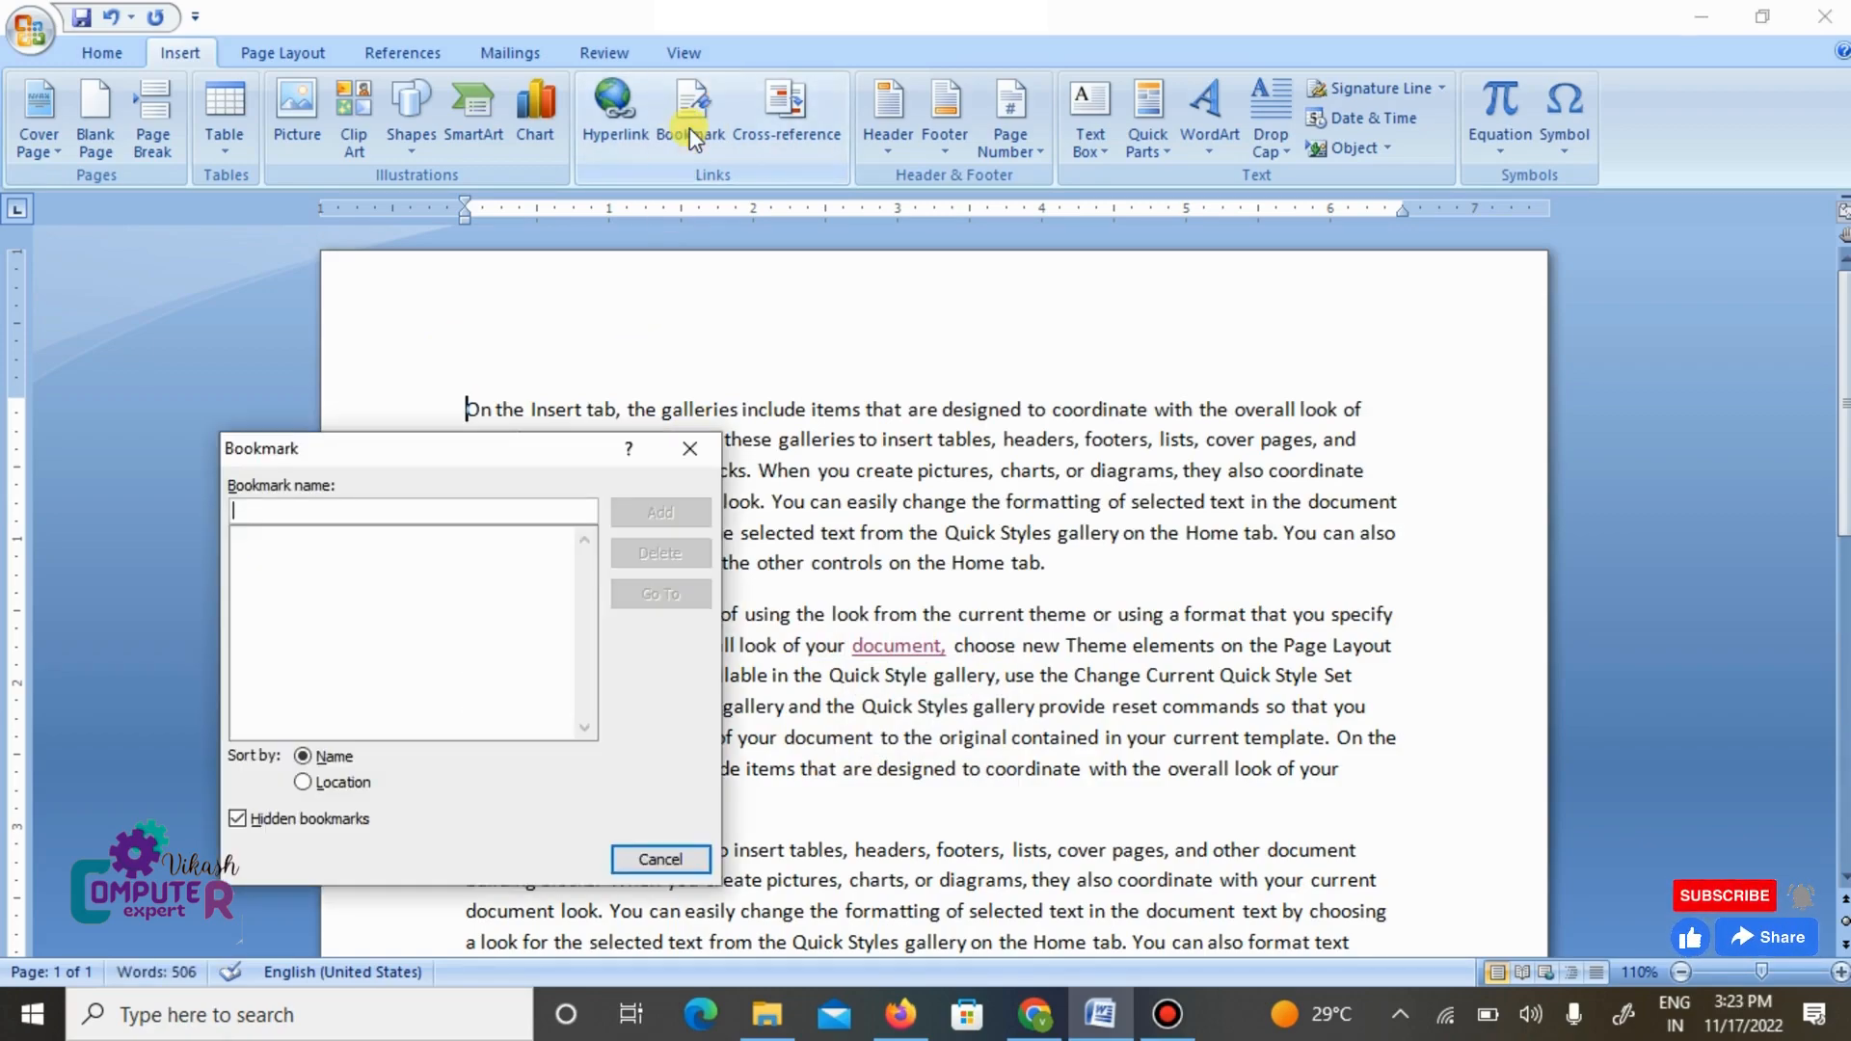
{"action": "left_click", "coordinate": [690, 449]}
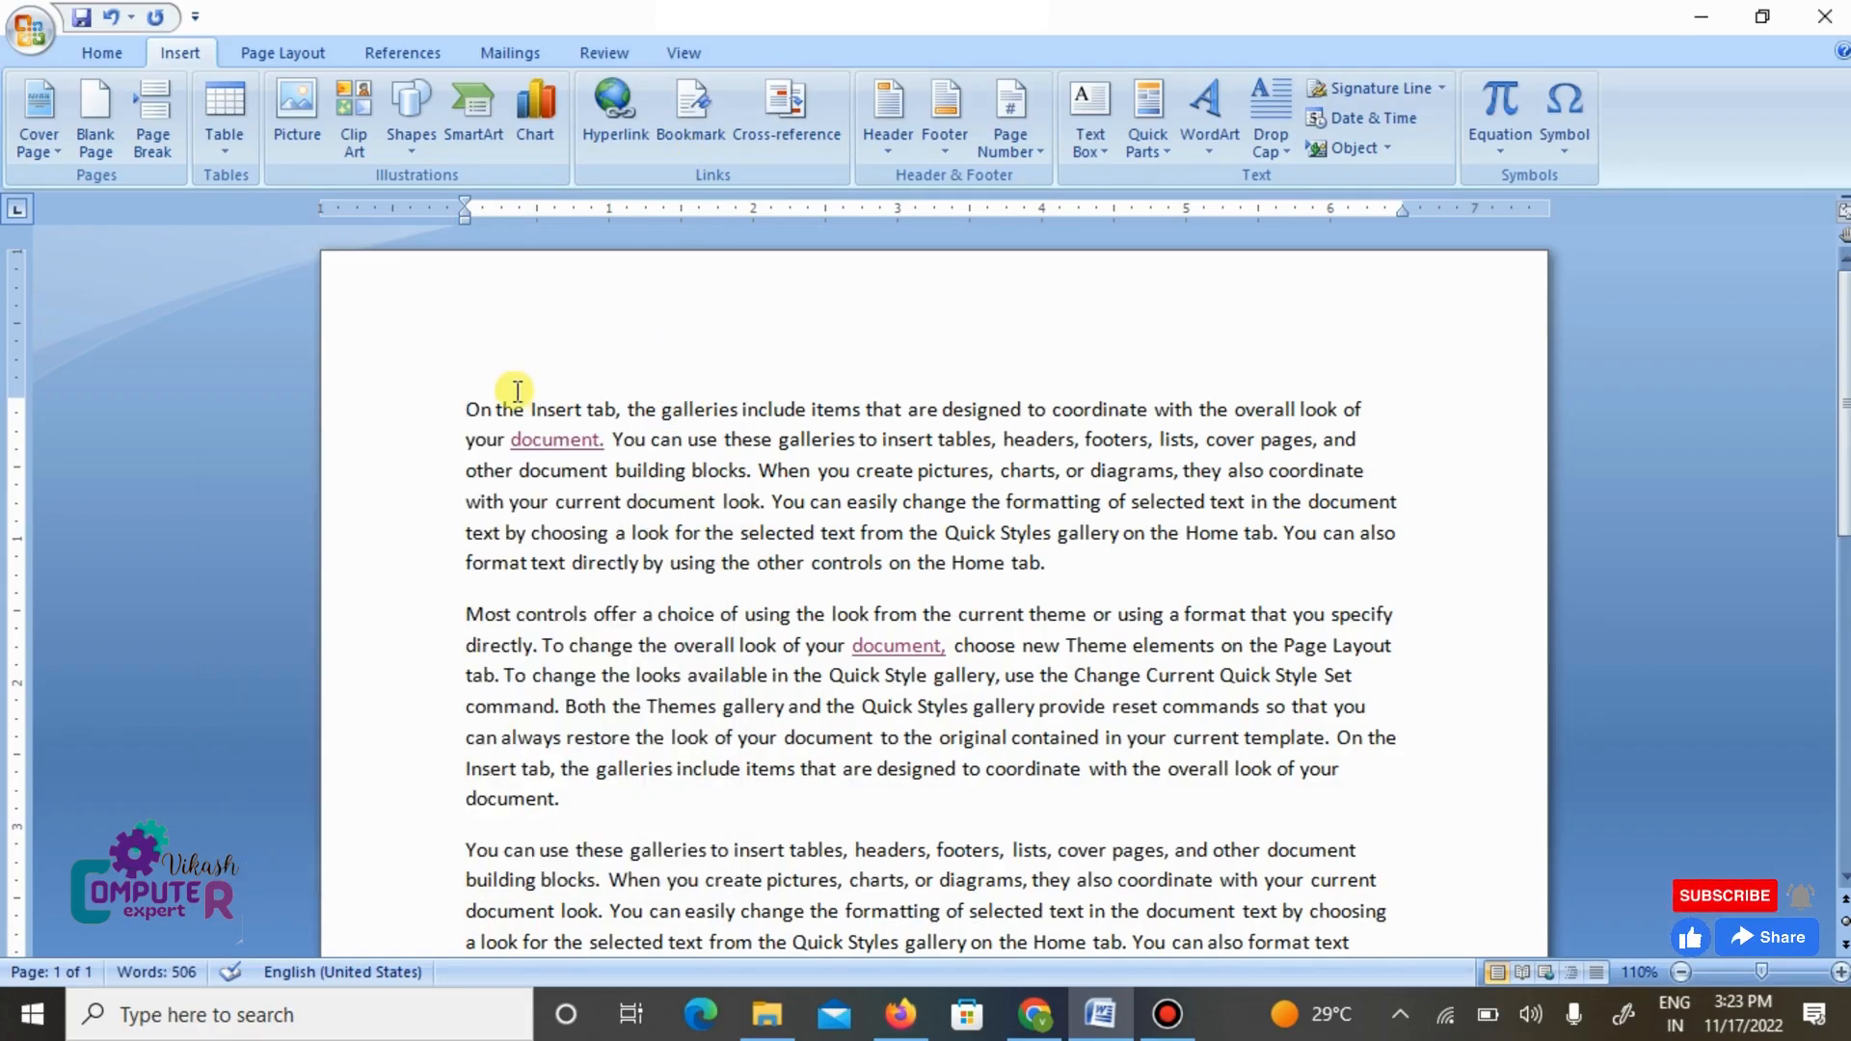
{"action": "scroll", "coordinate": [517, 390], "scroll_direction": "down", "scroll_amount": 10}
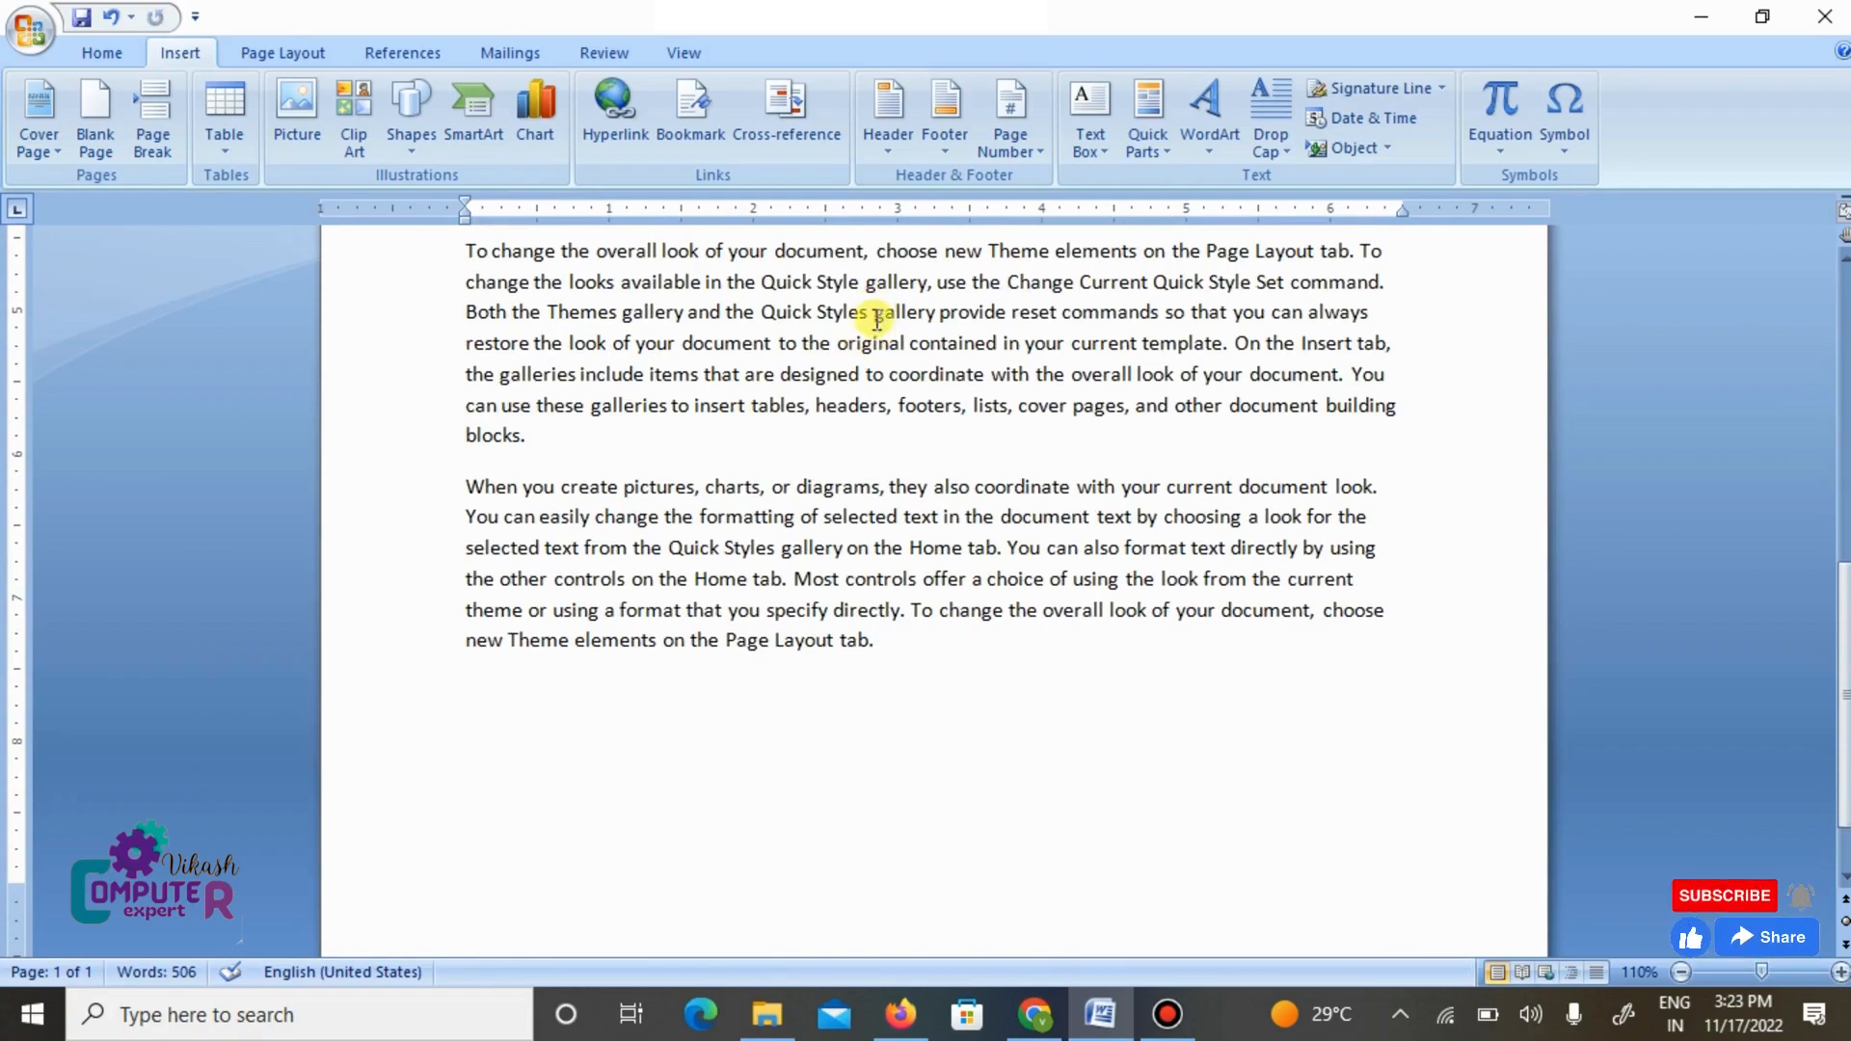
{"action": "left_click_drag", "start_coordinate": [873, 314], "coordinate": [940, 318]}
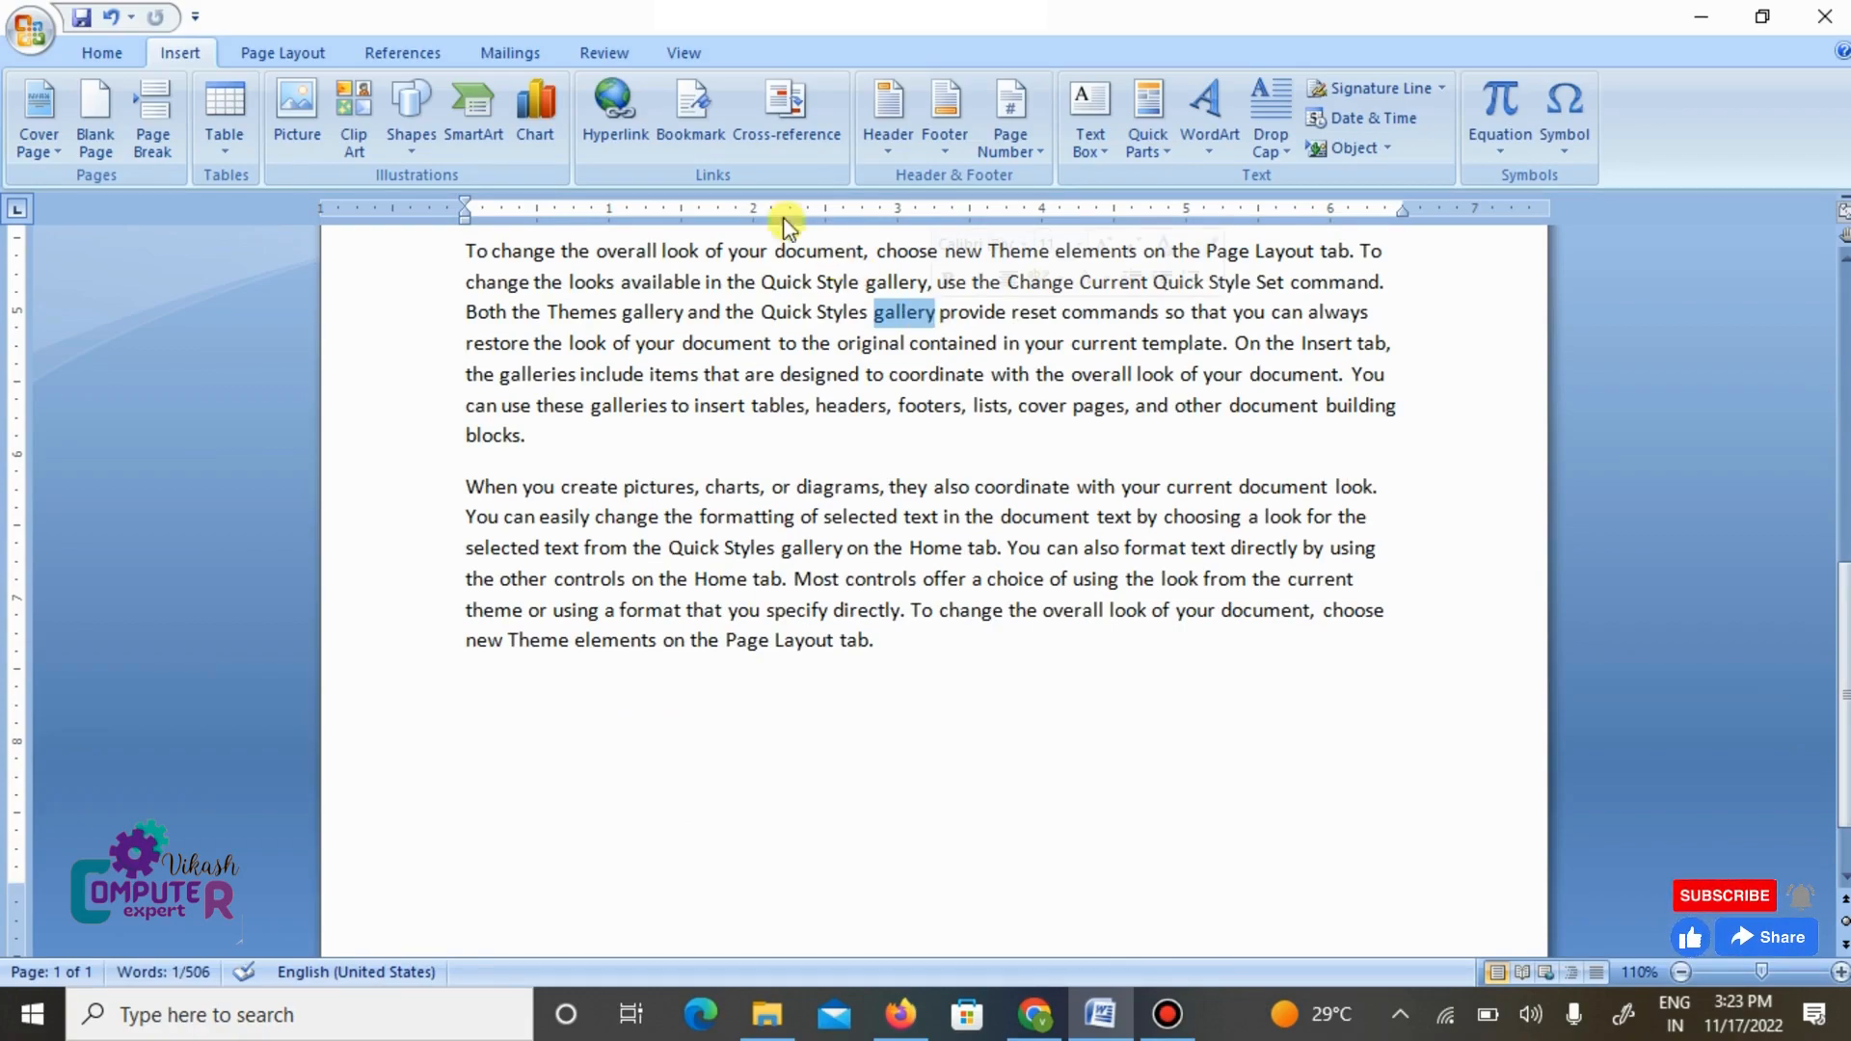
{"action": "left_click", "coordinate": [708, 120]}
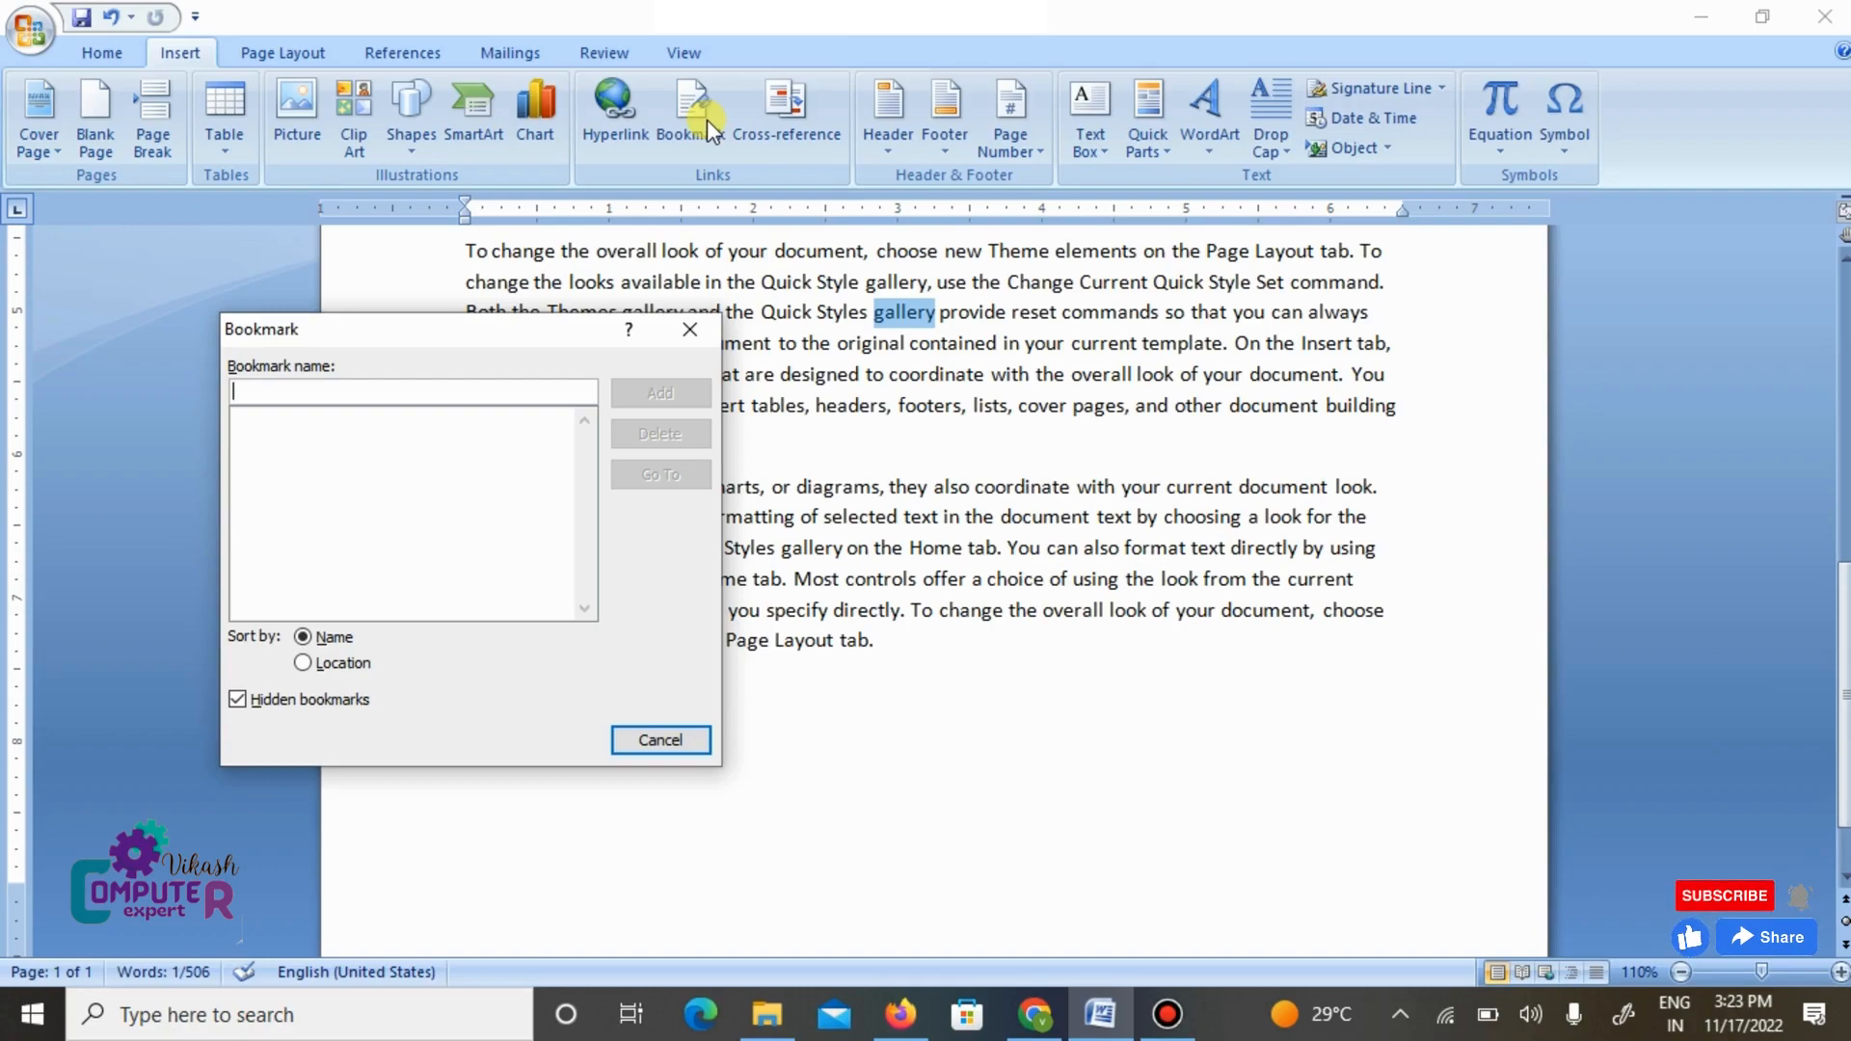
{"action": "type", "text": "g"}
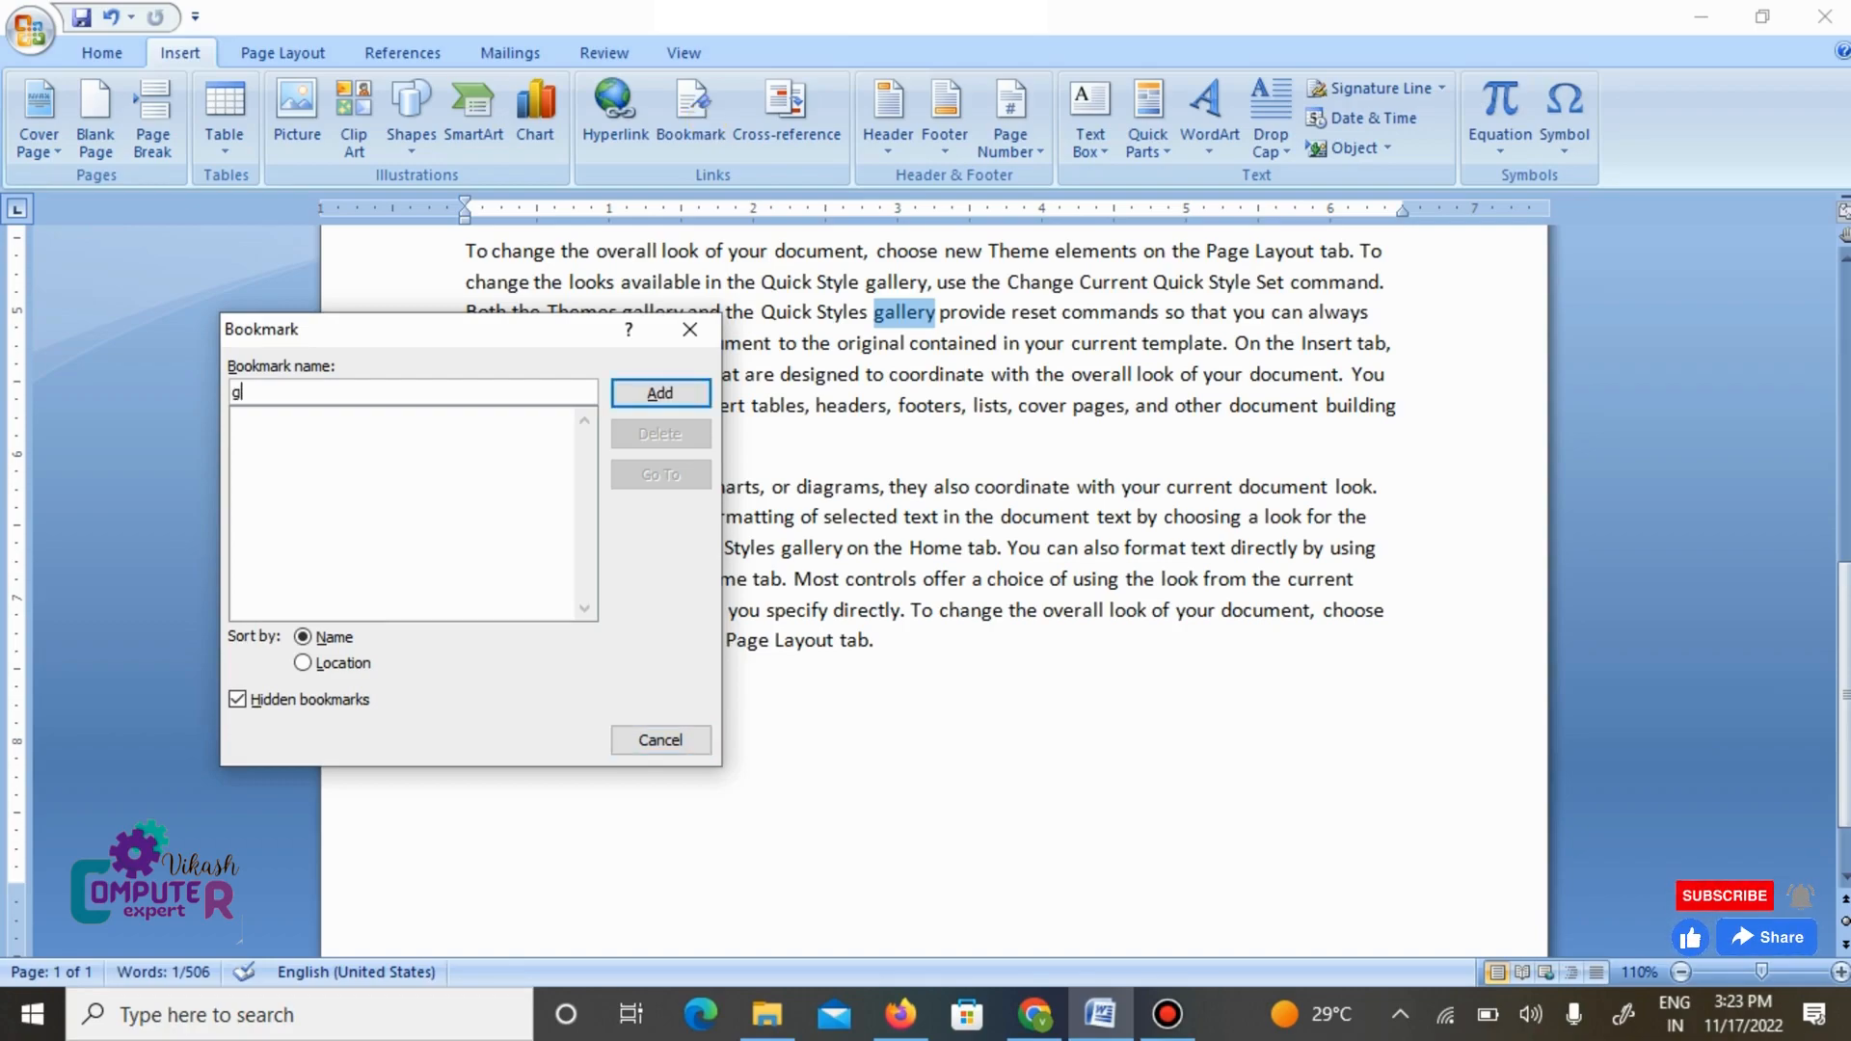
{"action": "type", "text": "allery"}
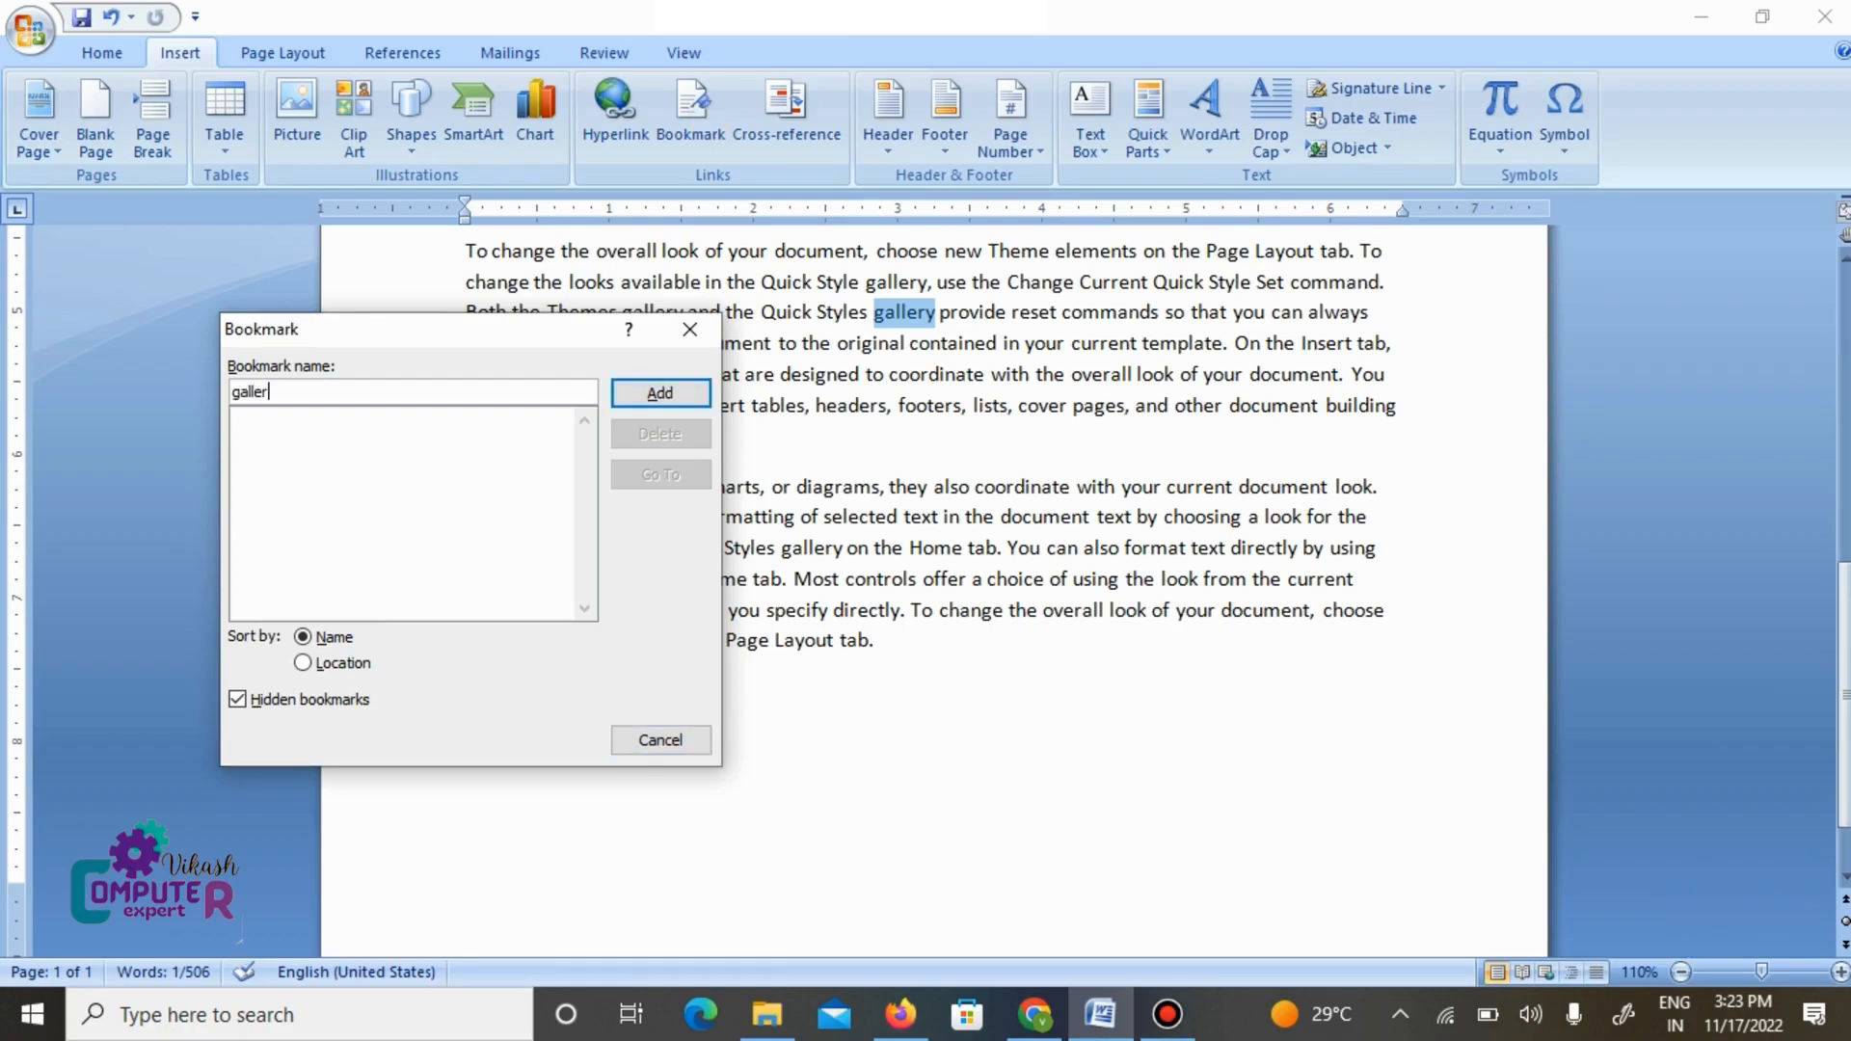
{"action": "left_click", "coordinate": [671, 393]}
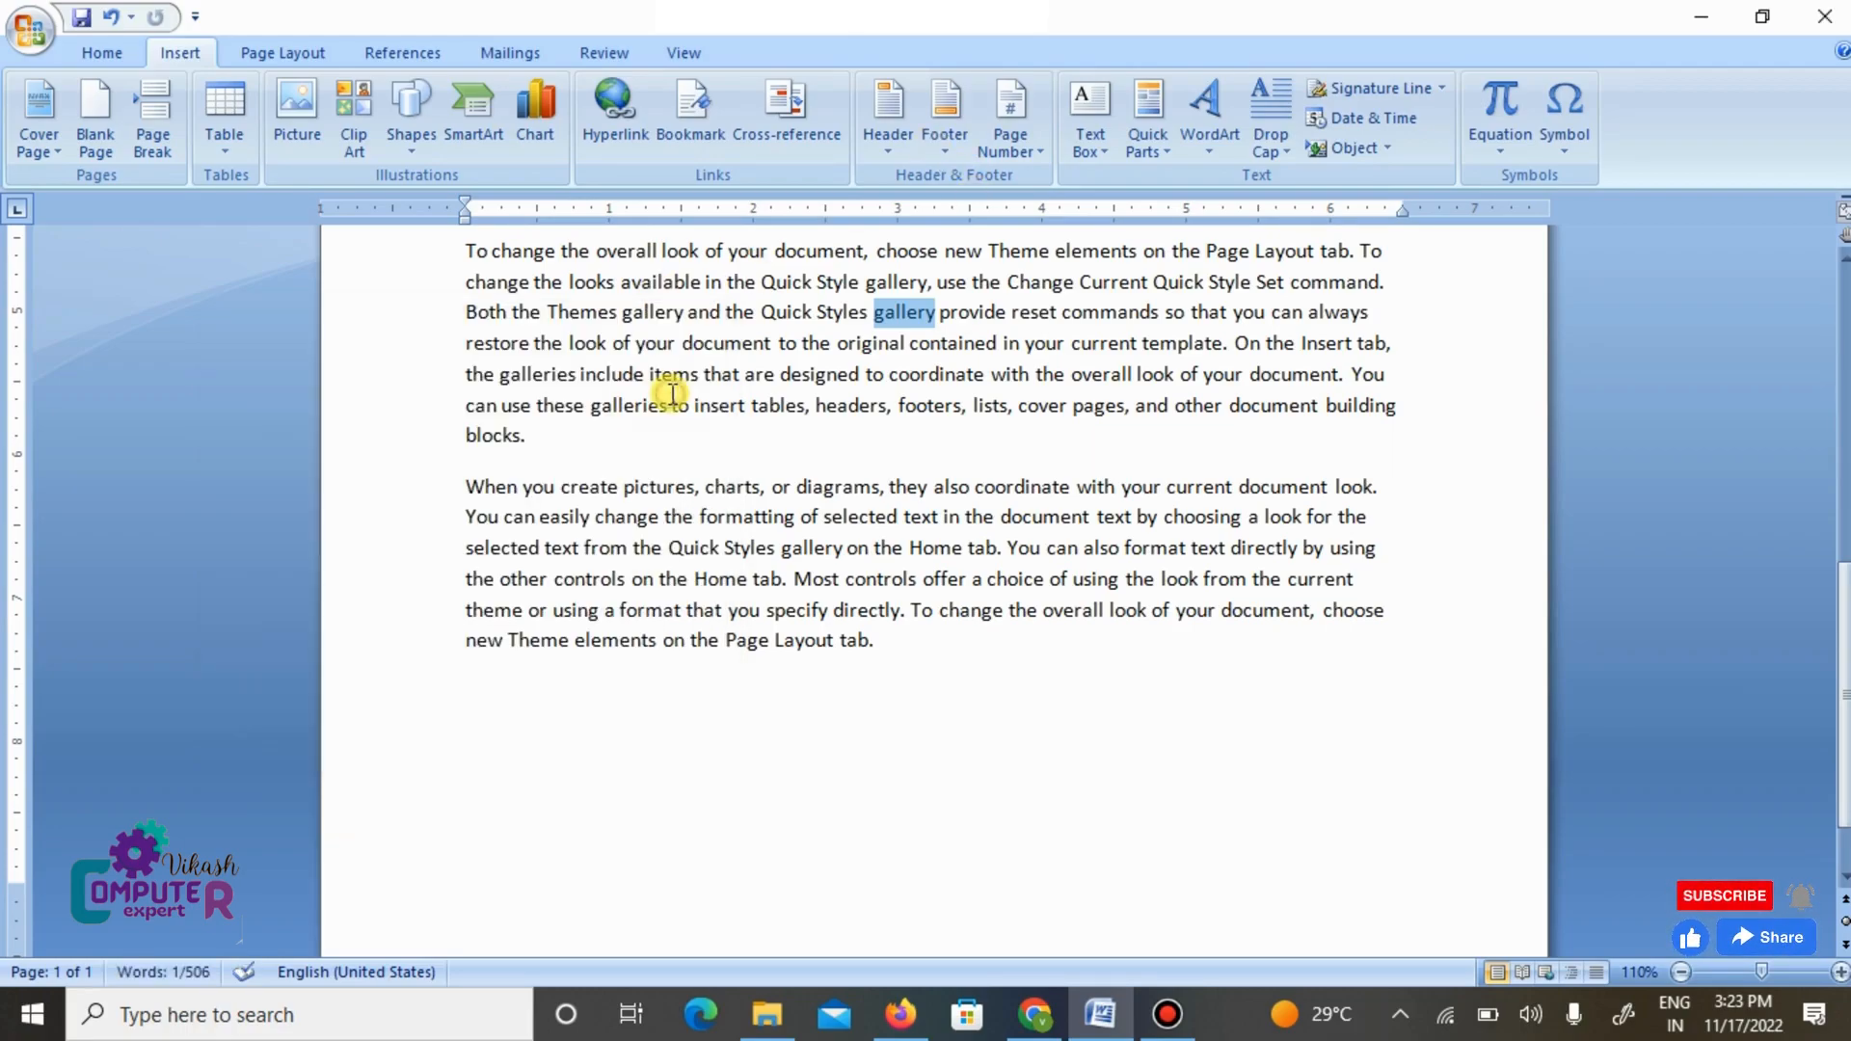
- From the start of the document, jump to the gallery bookmark, close the bookmark dialog and deselect the word
{"action": "scroll", "coordinate": [672, 393], "scroll_direction": "down", "scroll_amount": 5}
{"action": "scroll", "coordinate": [672, 393], "scroll_direction": "up", "scroll_amount": 3}
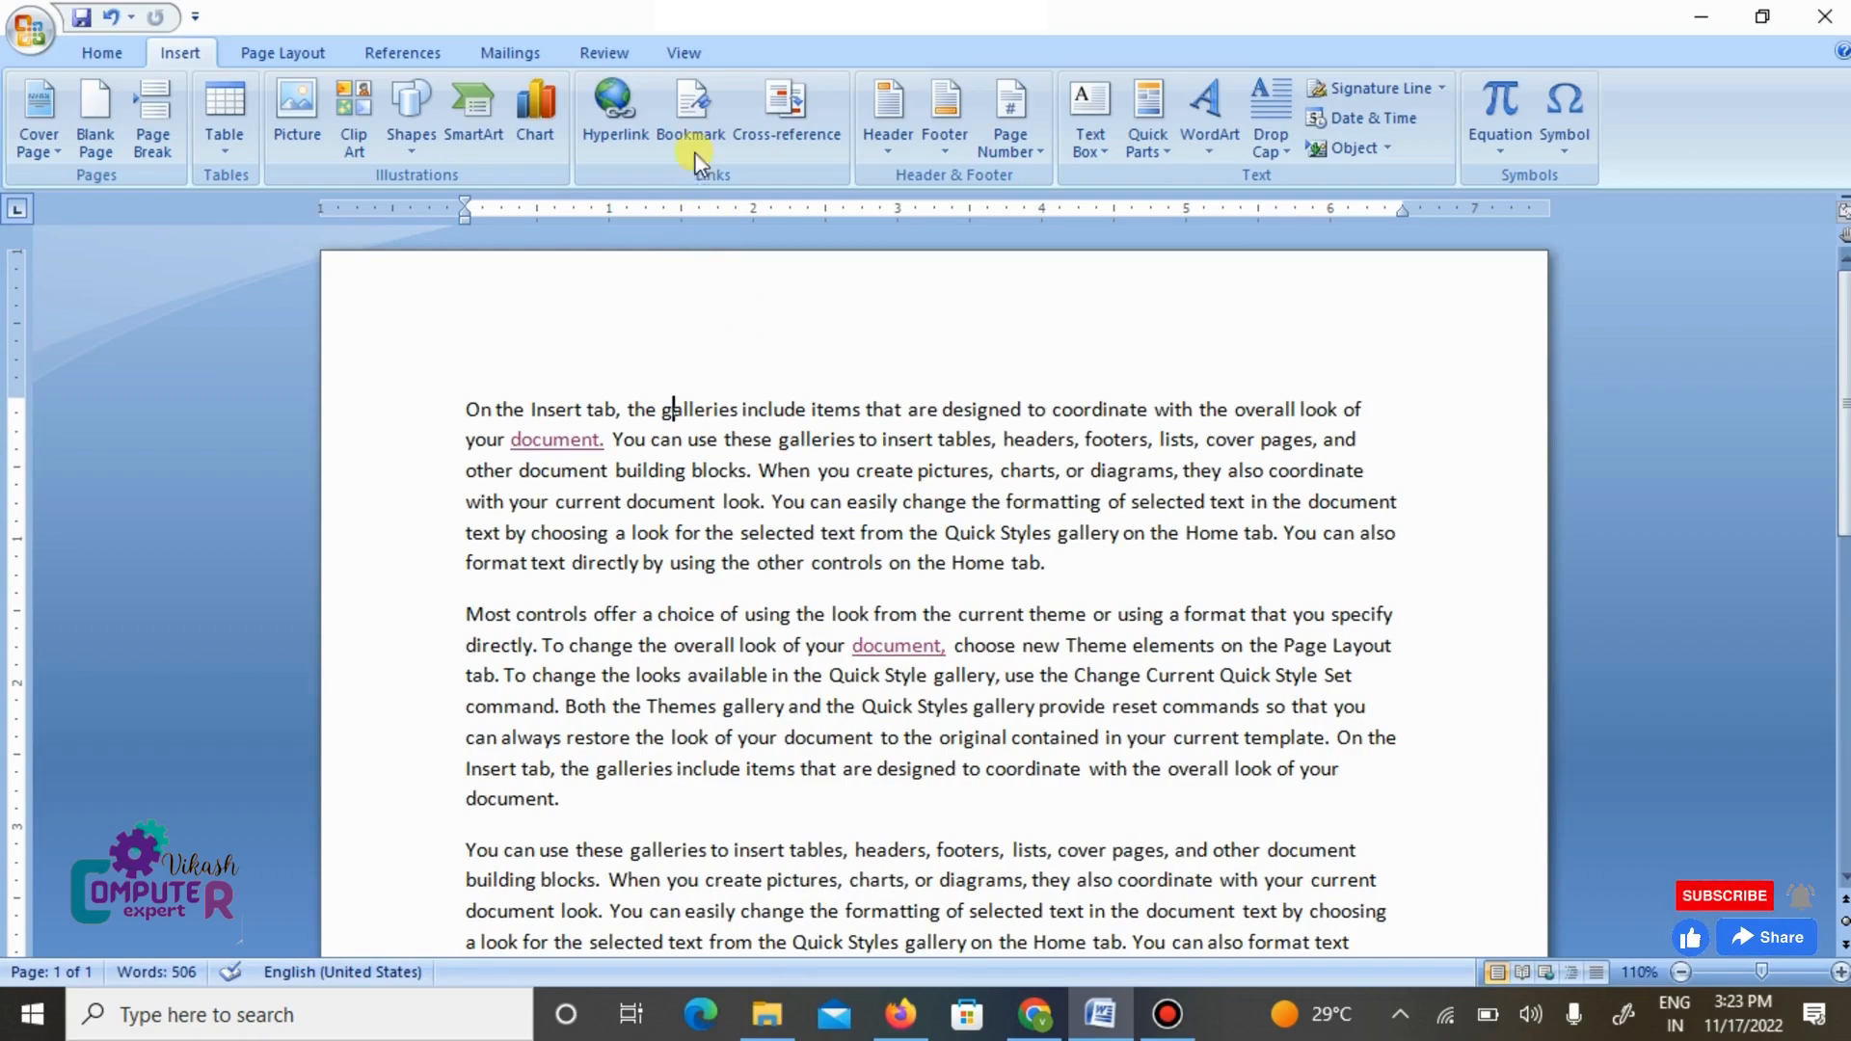
{"action": "left_click", "coordinate": [691, 108]}
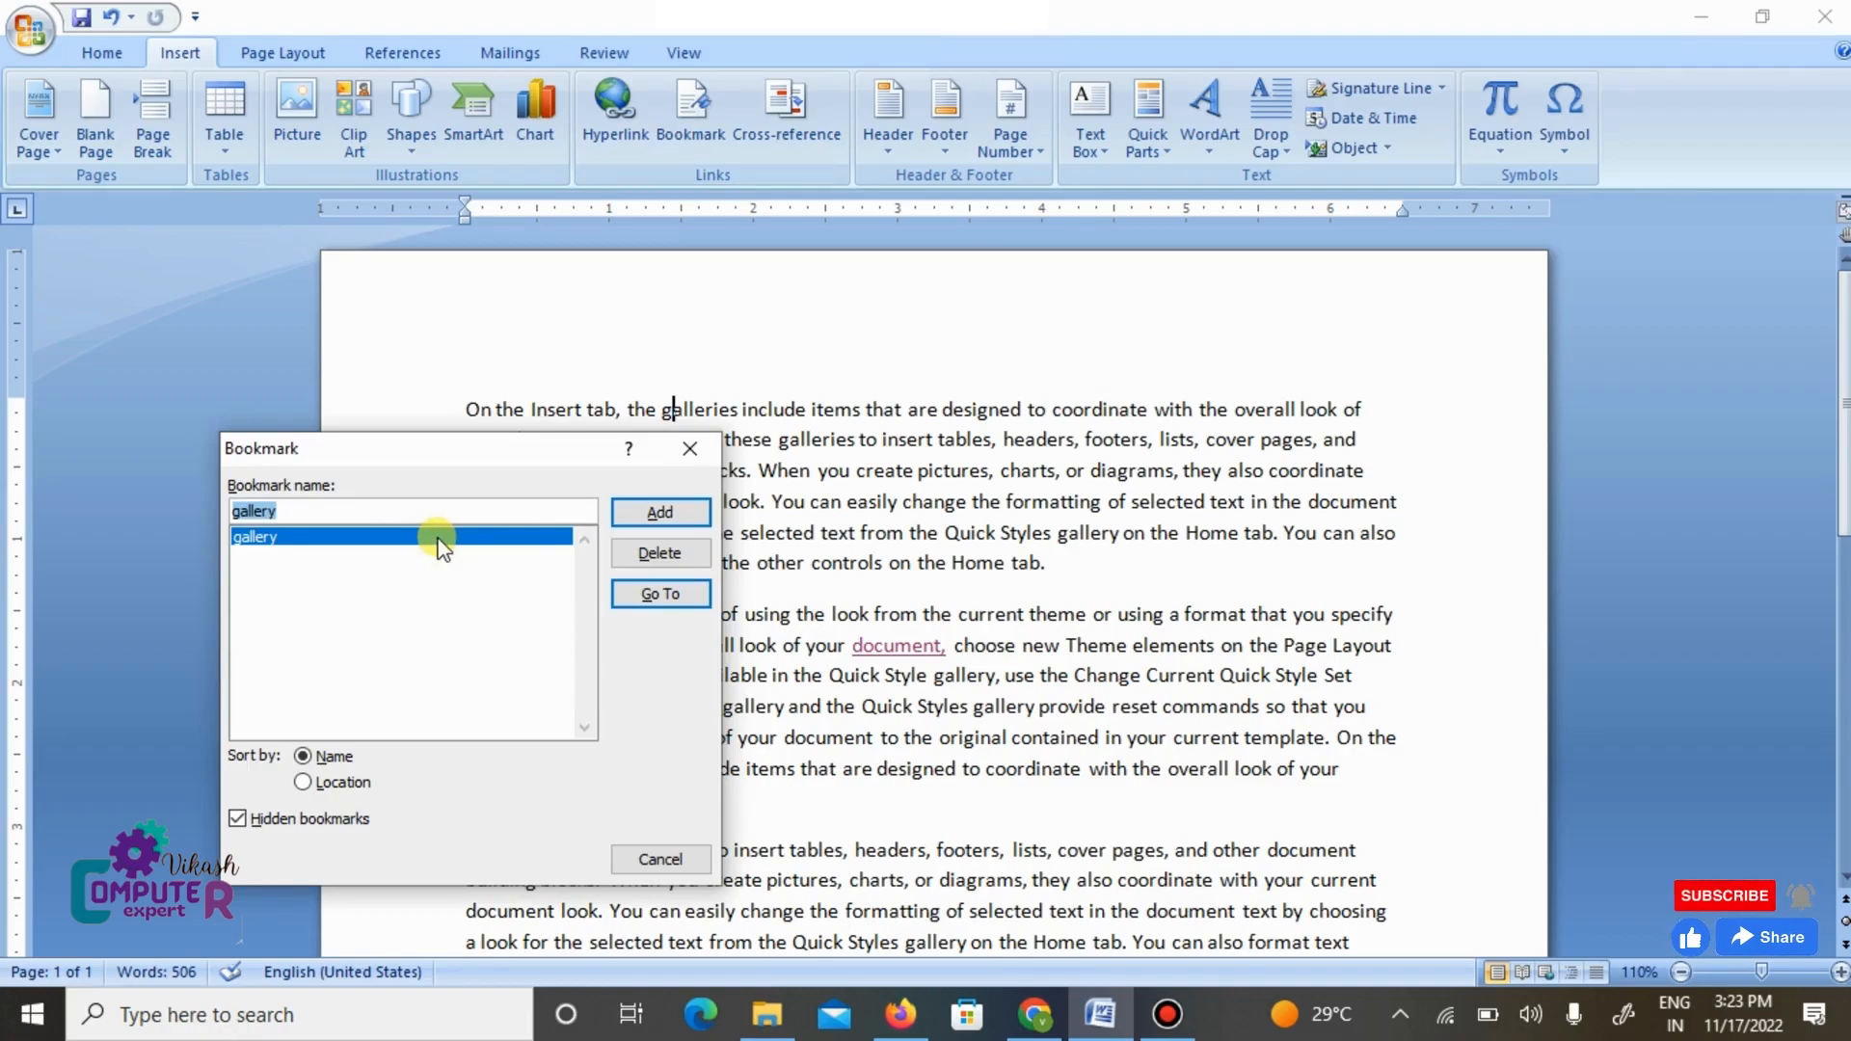
{"action": "left_click", "coordinate": [665, 596]}
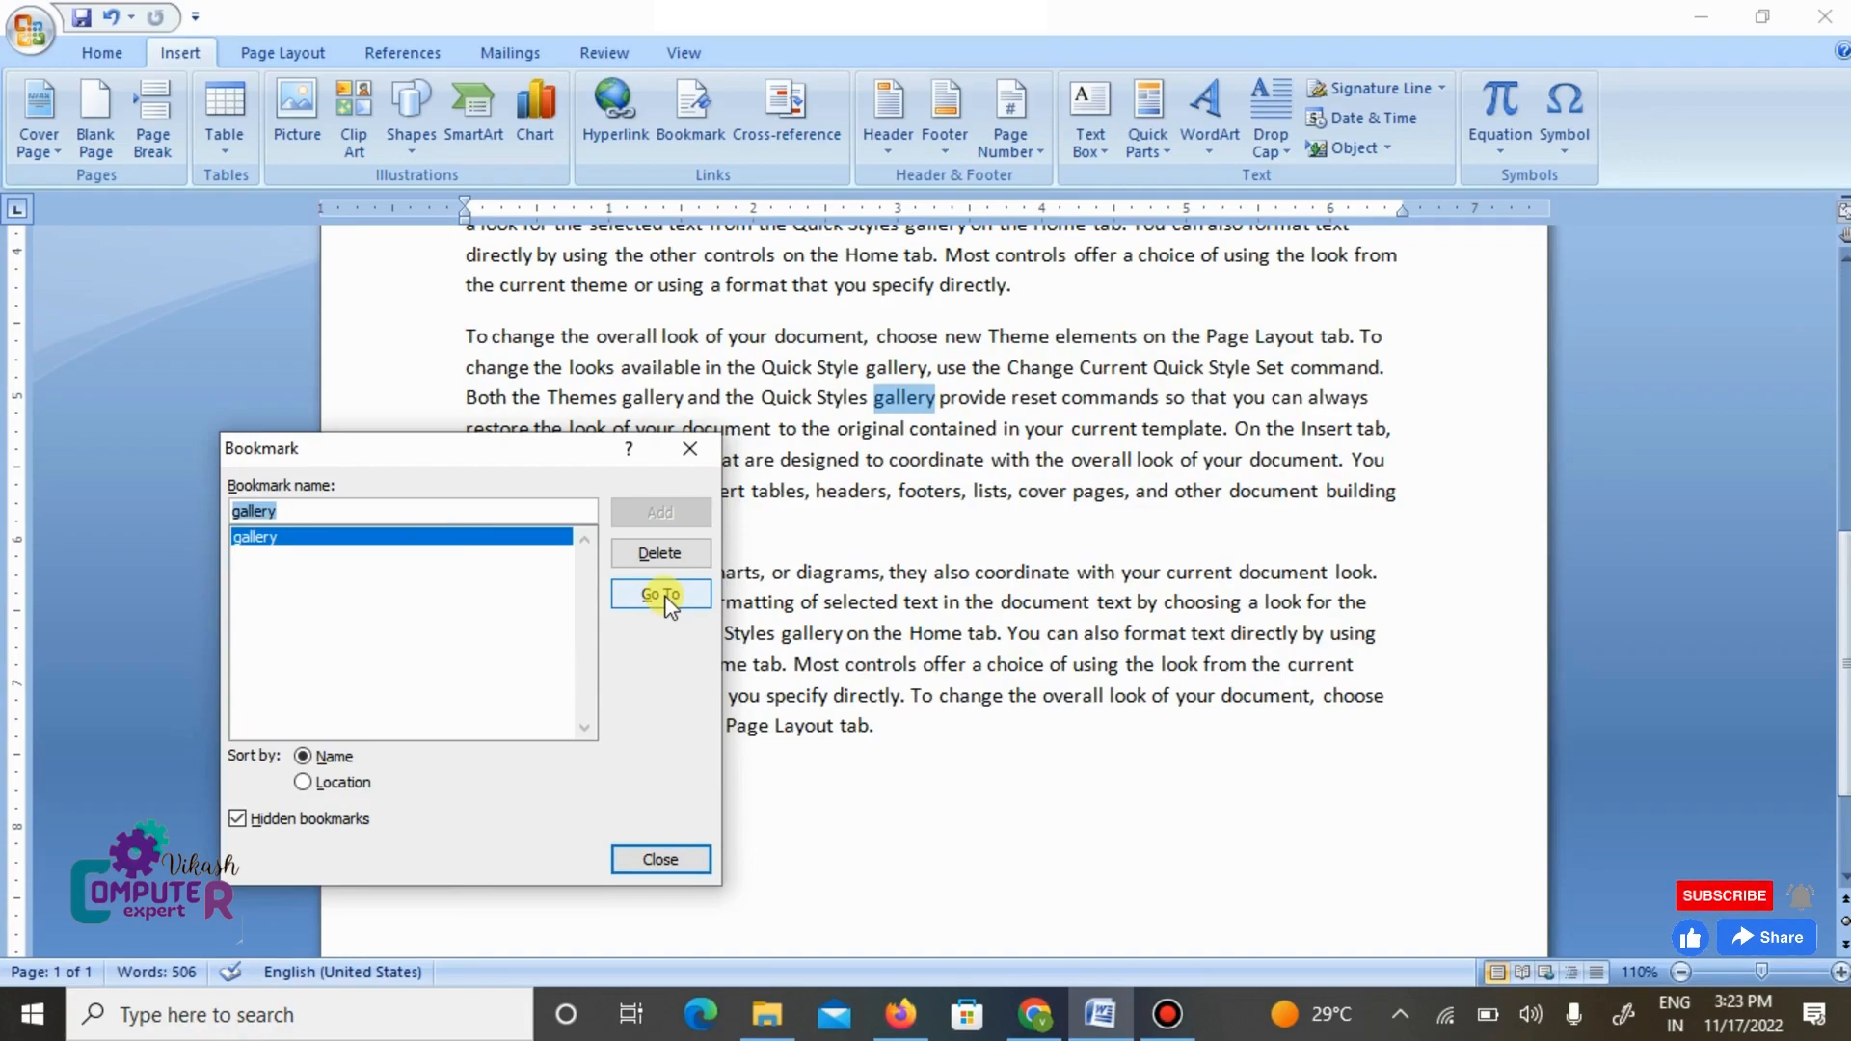
{"action": "left_click", "coordinate": [690, 448]}
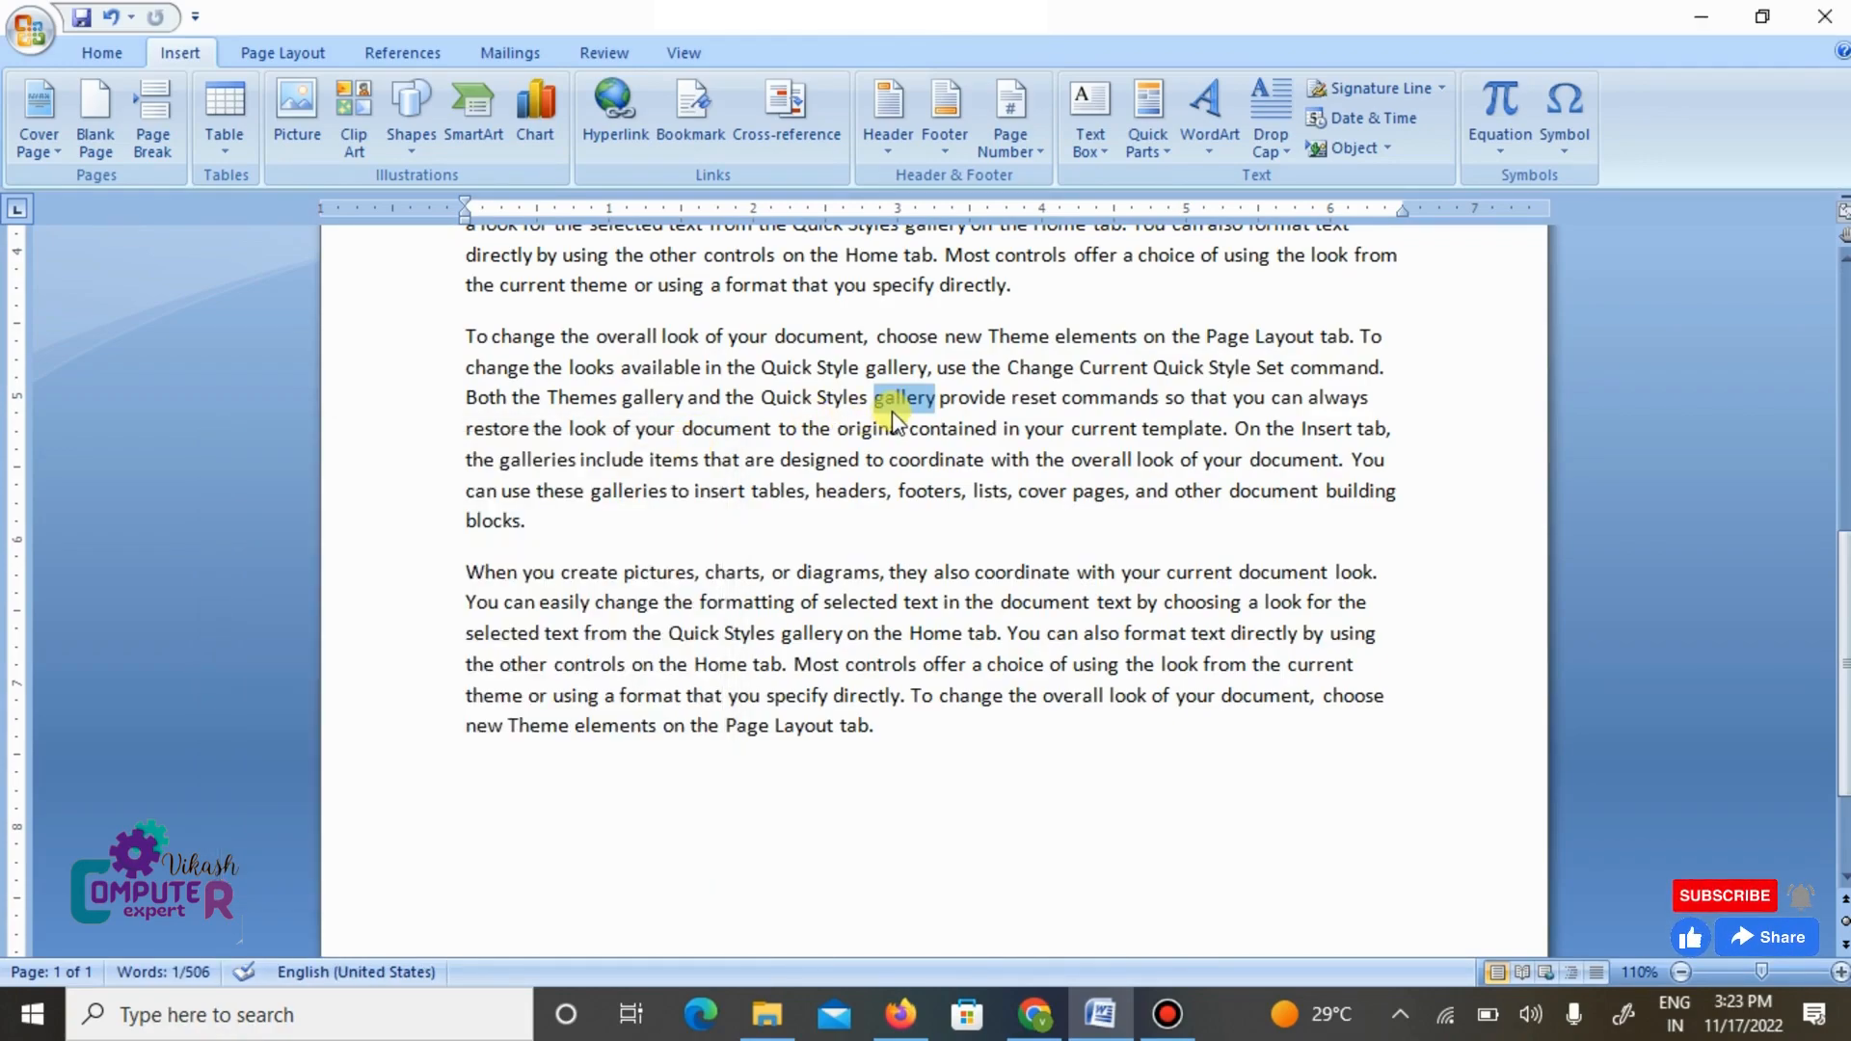
{"action": "left_click", "coordinate": [955, 368]}
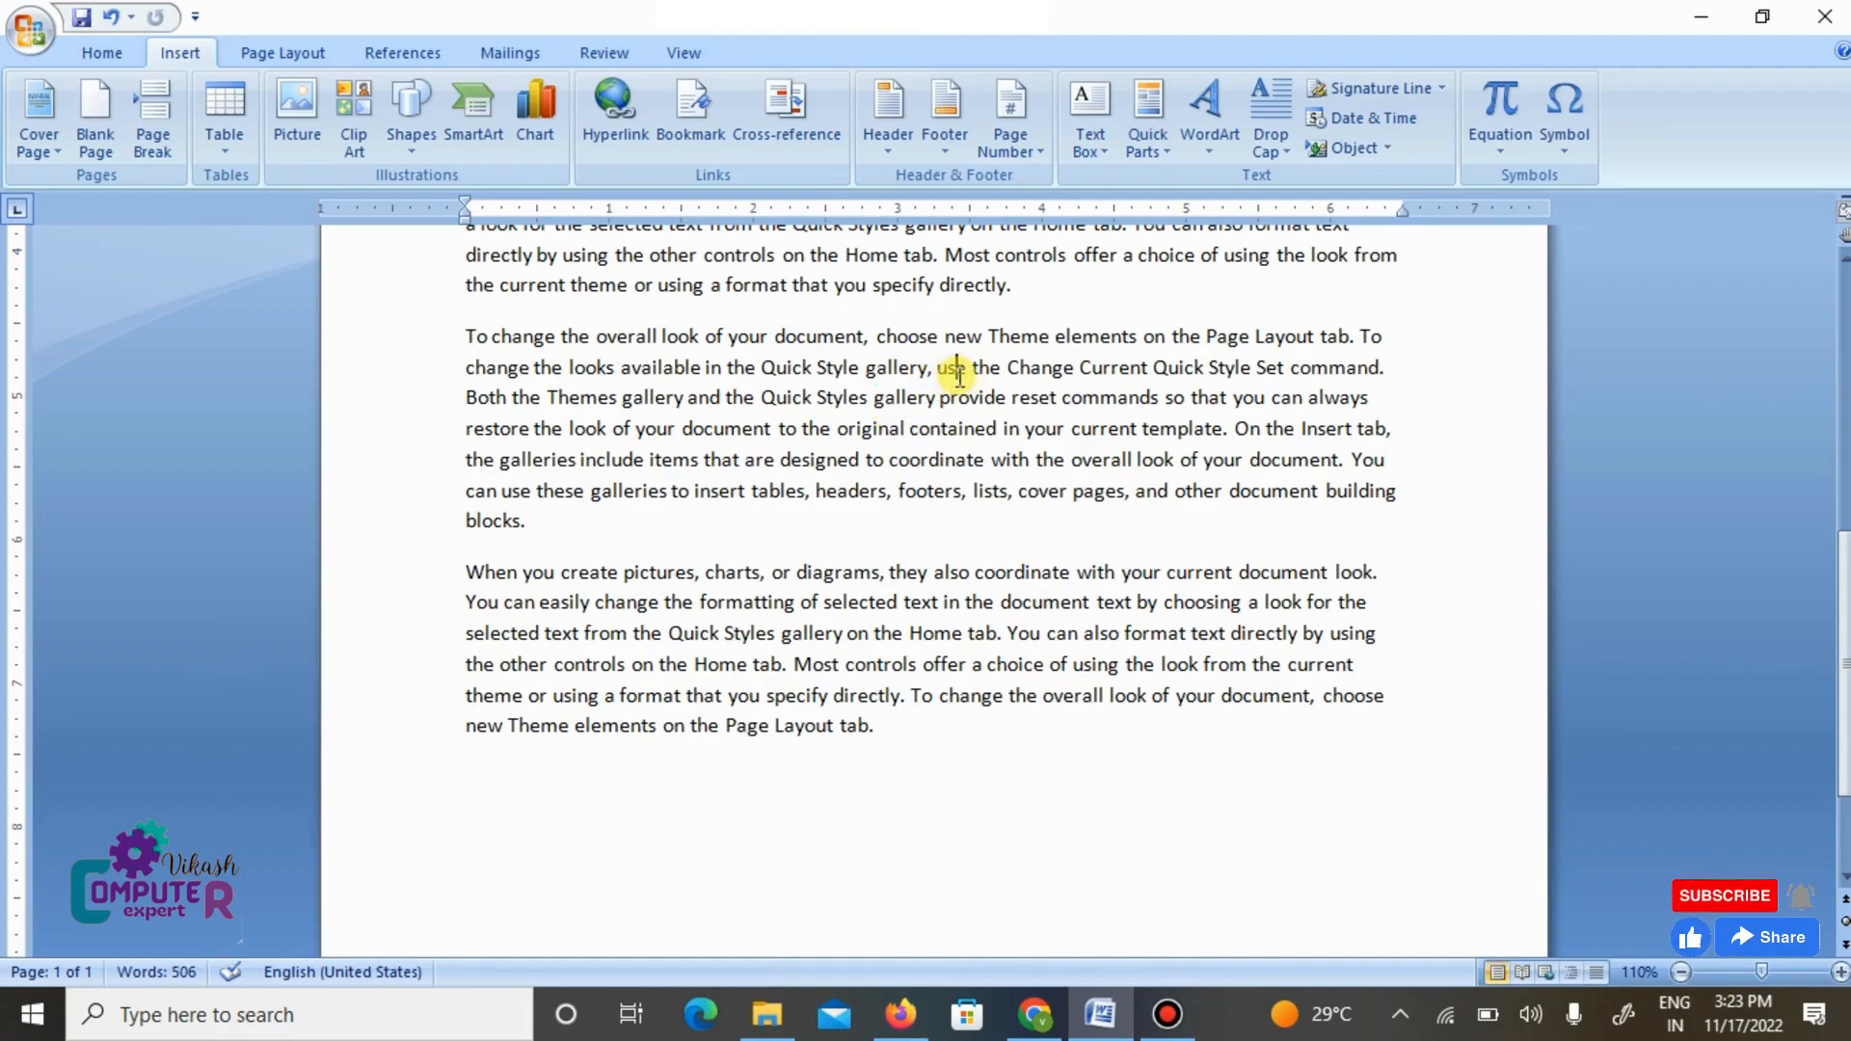
- Insert a first name as a title line above the first paragraph and another first name above the third paragraph
{"action": "scroll", "coordinate": [959, 376], "scroll_direction": "up", "scroll_amount": 2}
{"action": "scroll", "coordinate": [959, 376], "scroll_direction": "up", "scroll_amount": 5}
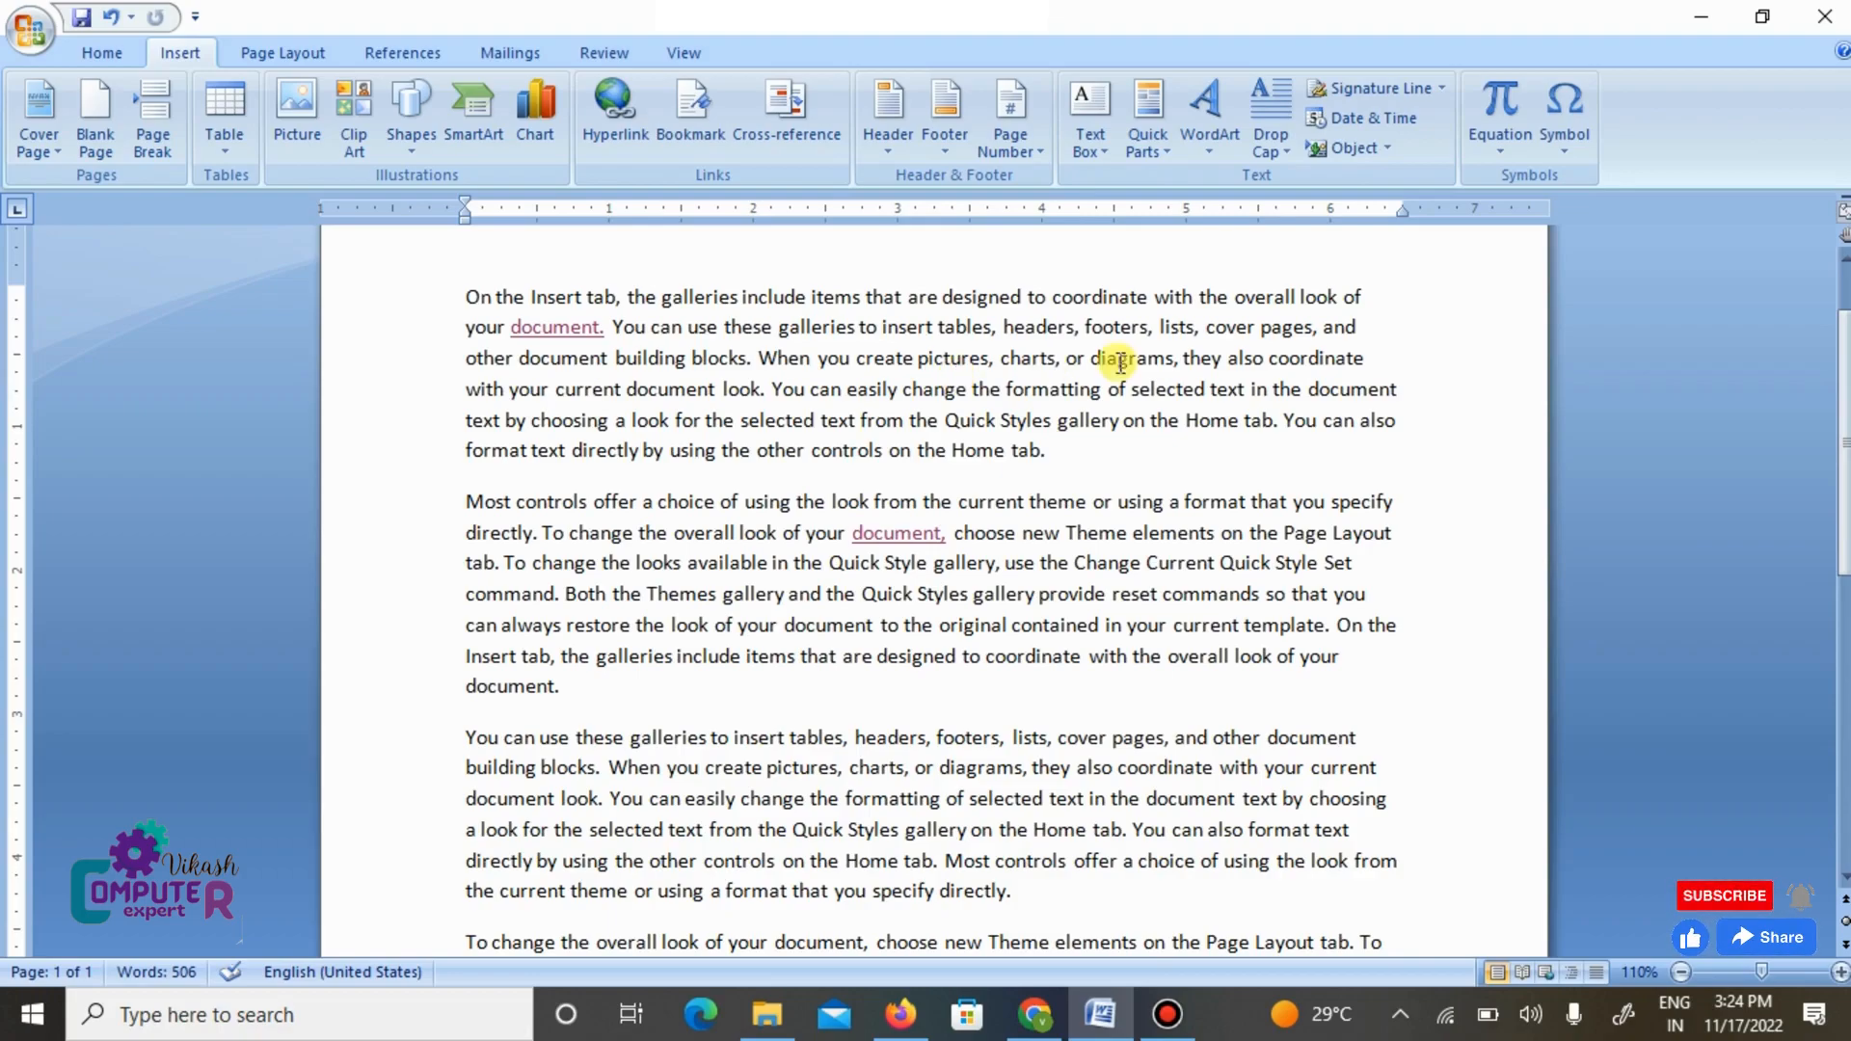
{"action": "left_click", "coordinate": [464, 283]}
{"action": "key", "text": "Return"}
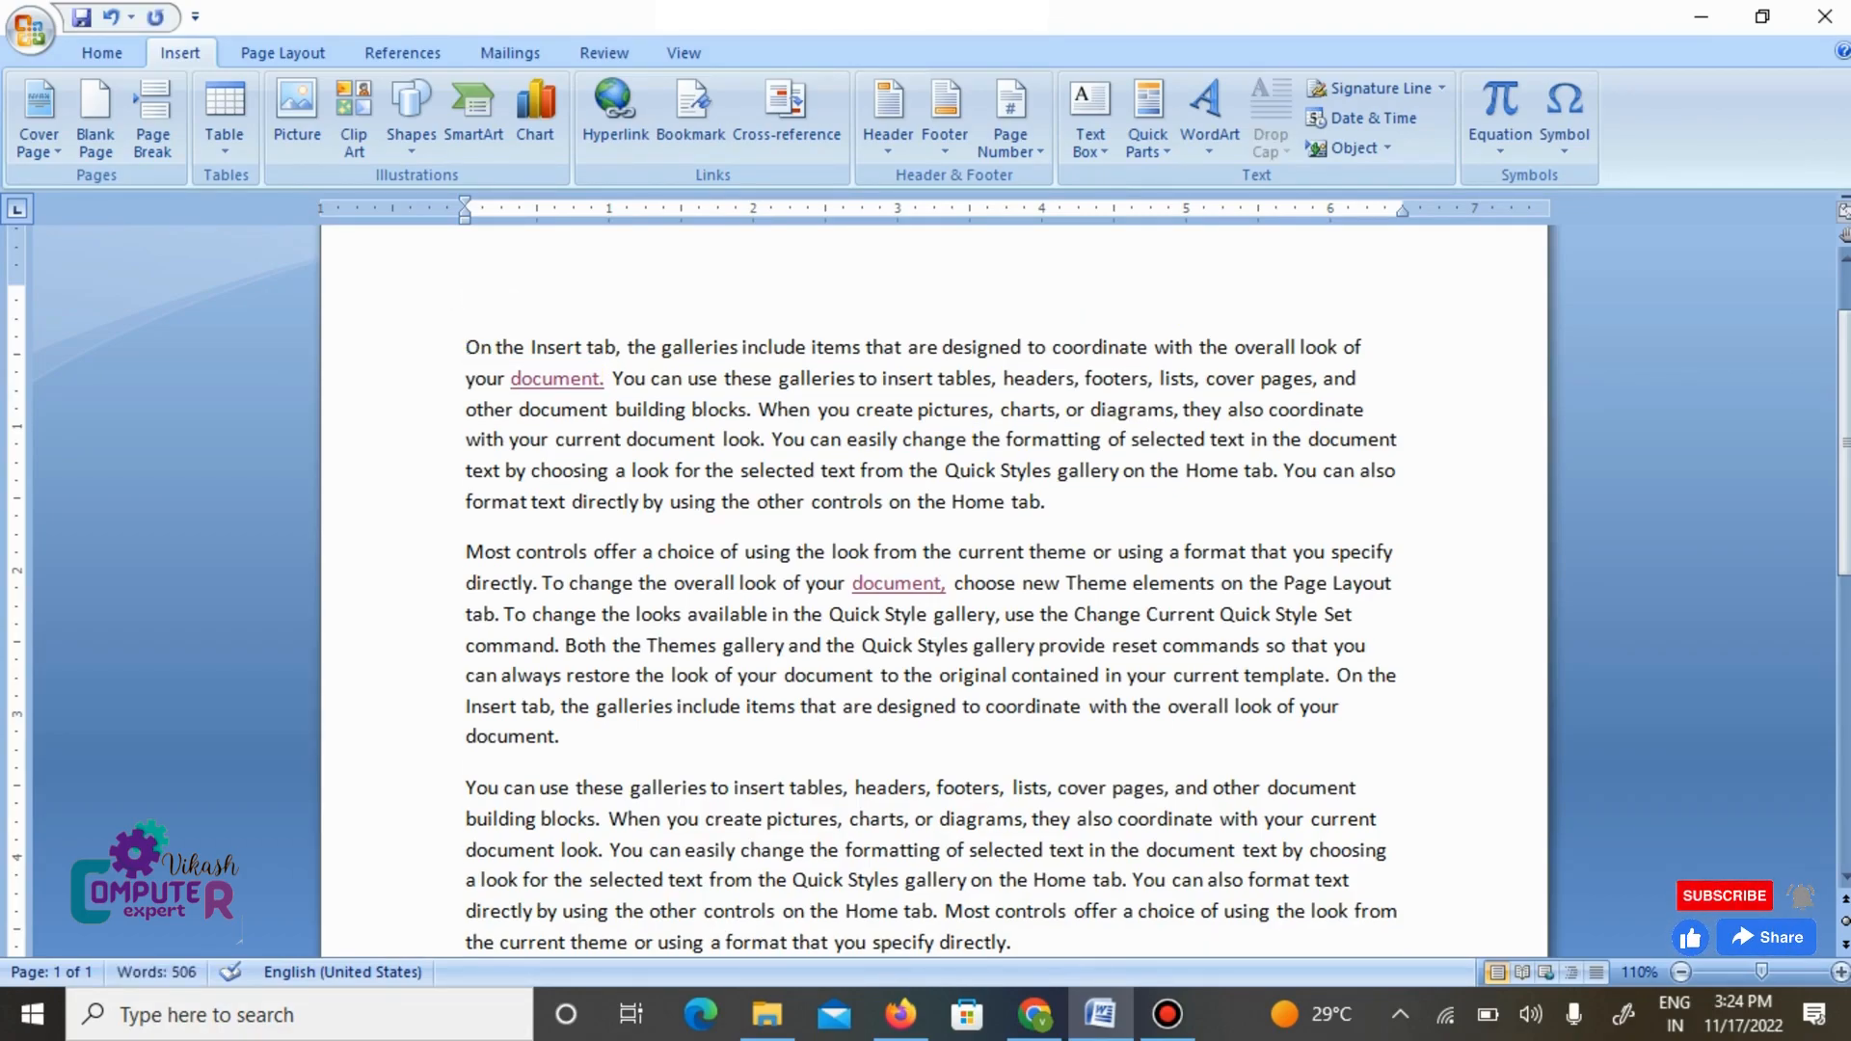
{"action": "type", "text": "mohan"}
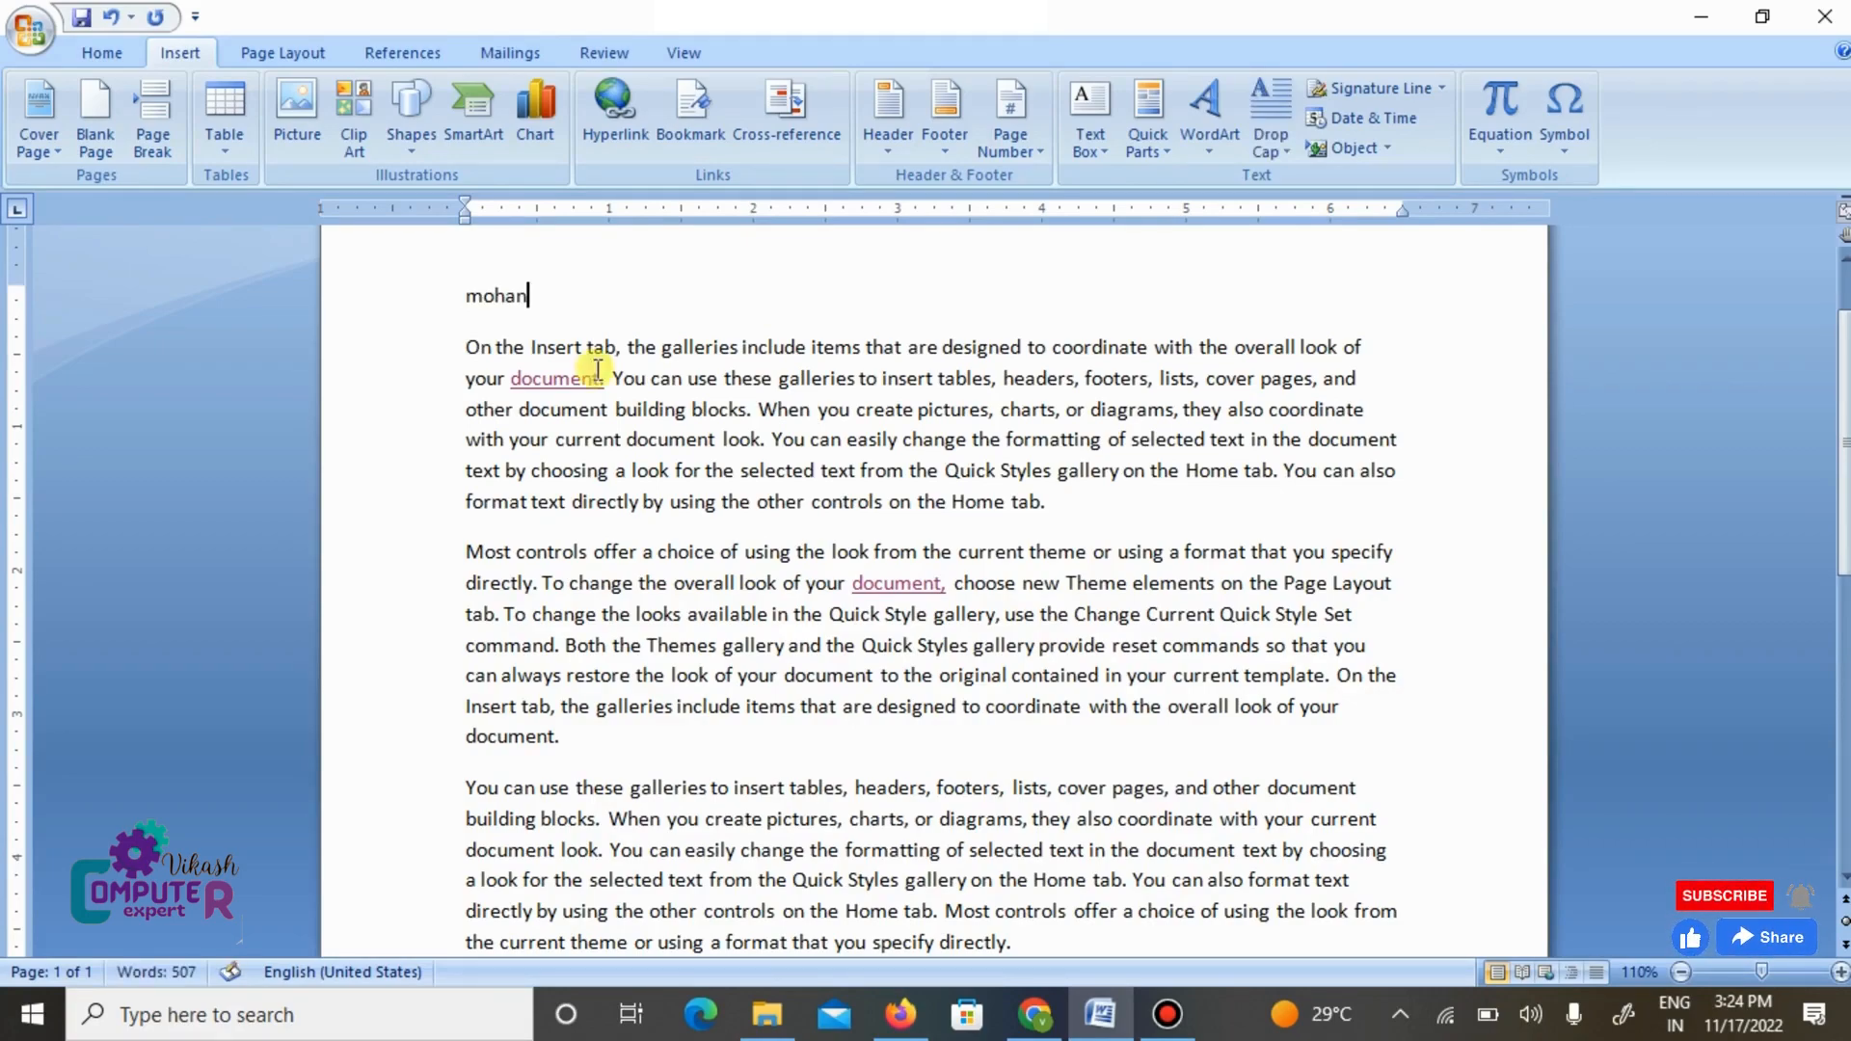
{"action": "left_click", "coordinate": [577, 753]}
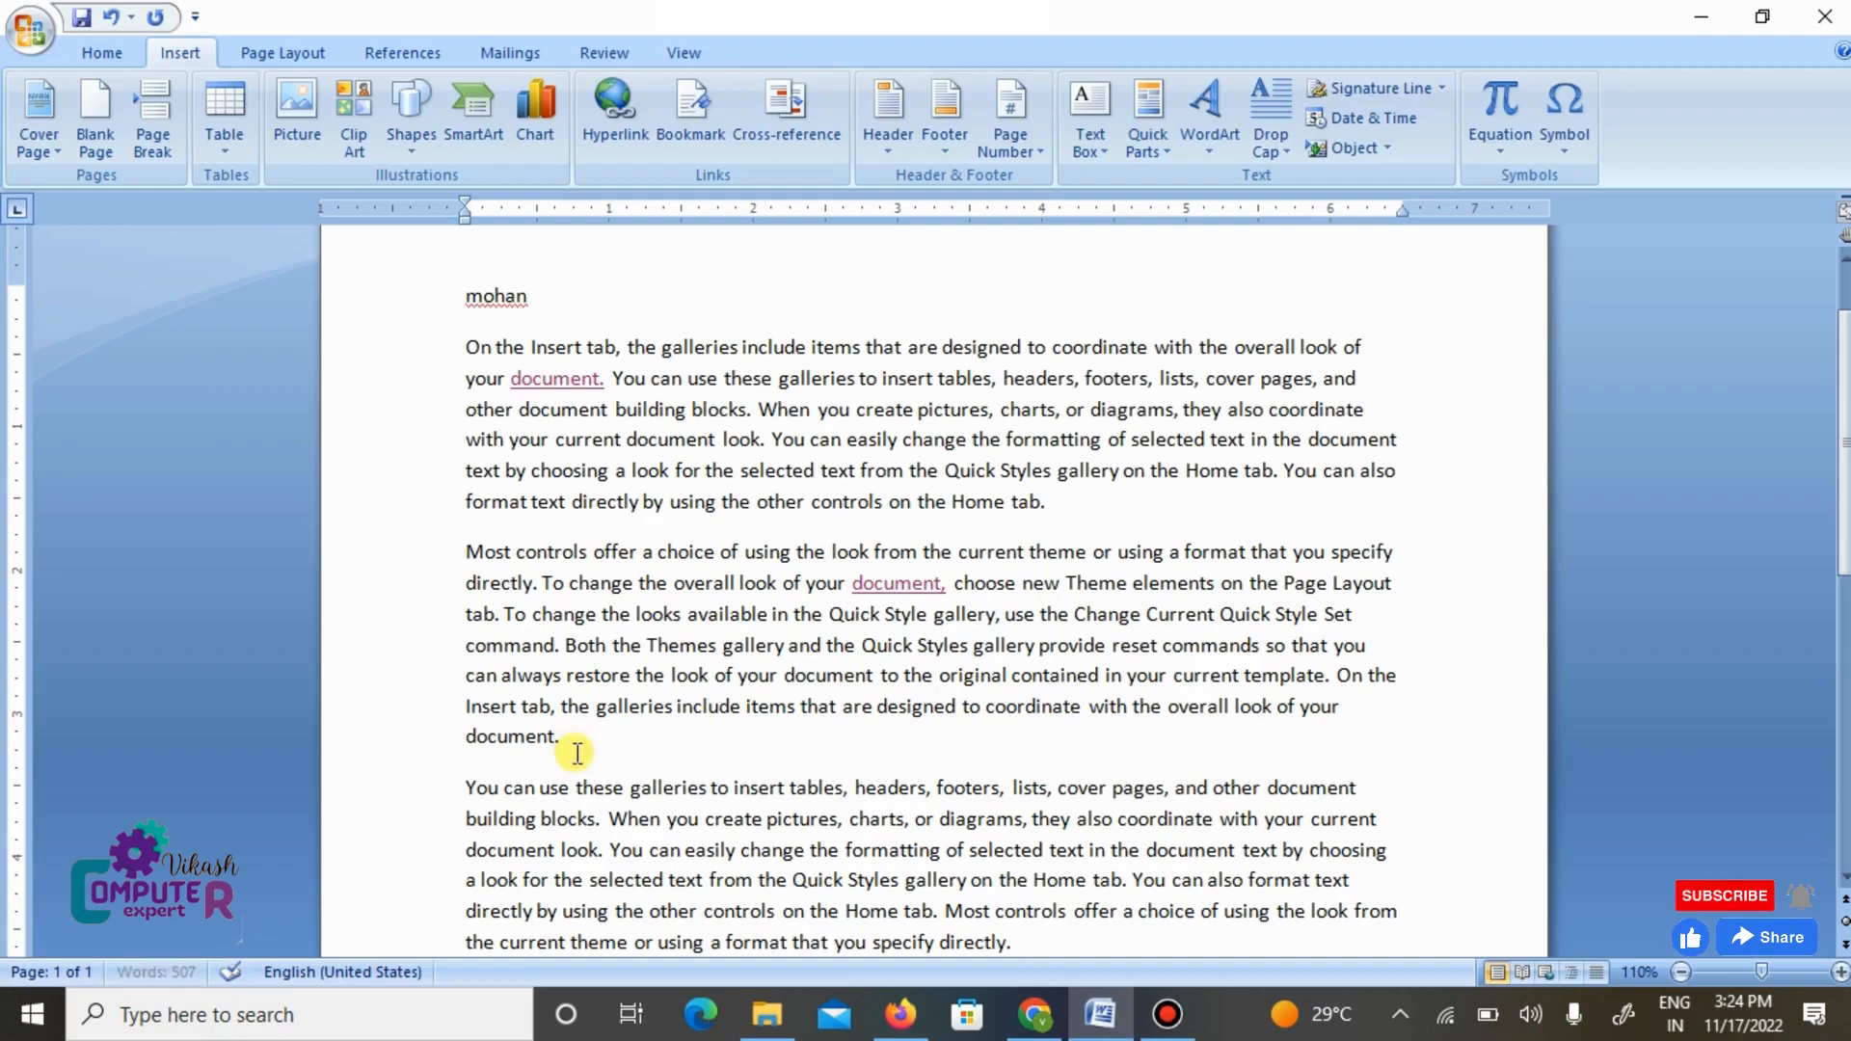
{"action": "key", "text": "Return"}
{"action": "type", "text": "raju"}
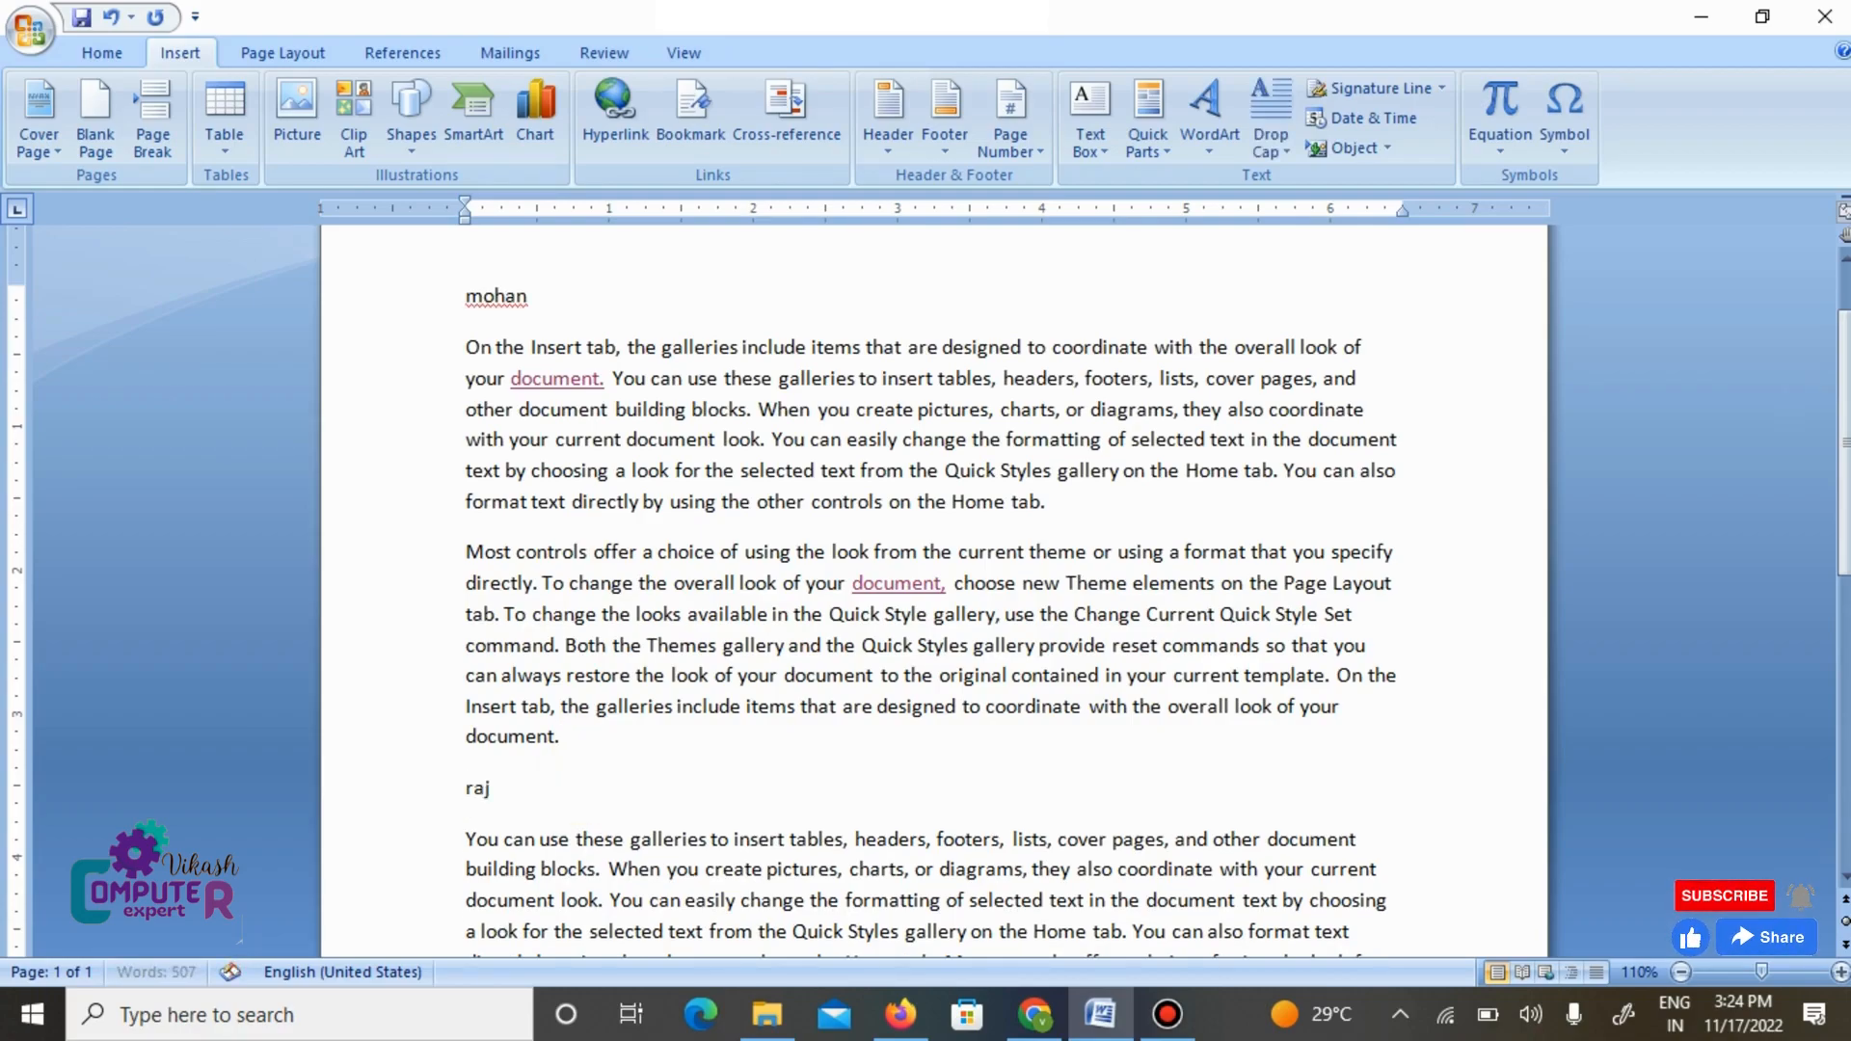
- Insert the title line "book" above the paragraph starting "To change the overall look of your document"
{"action": "scroll", "coordinate": [758, 741], "scroll_direction": "down", "scroll_amount": 1}
{"action": "scroll", "coordinate": [758, 740], "scroll_direction": "down", "scroll_amount": 3}
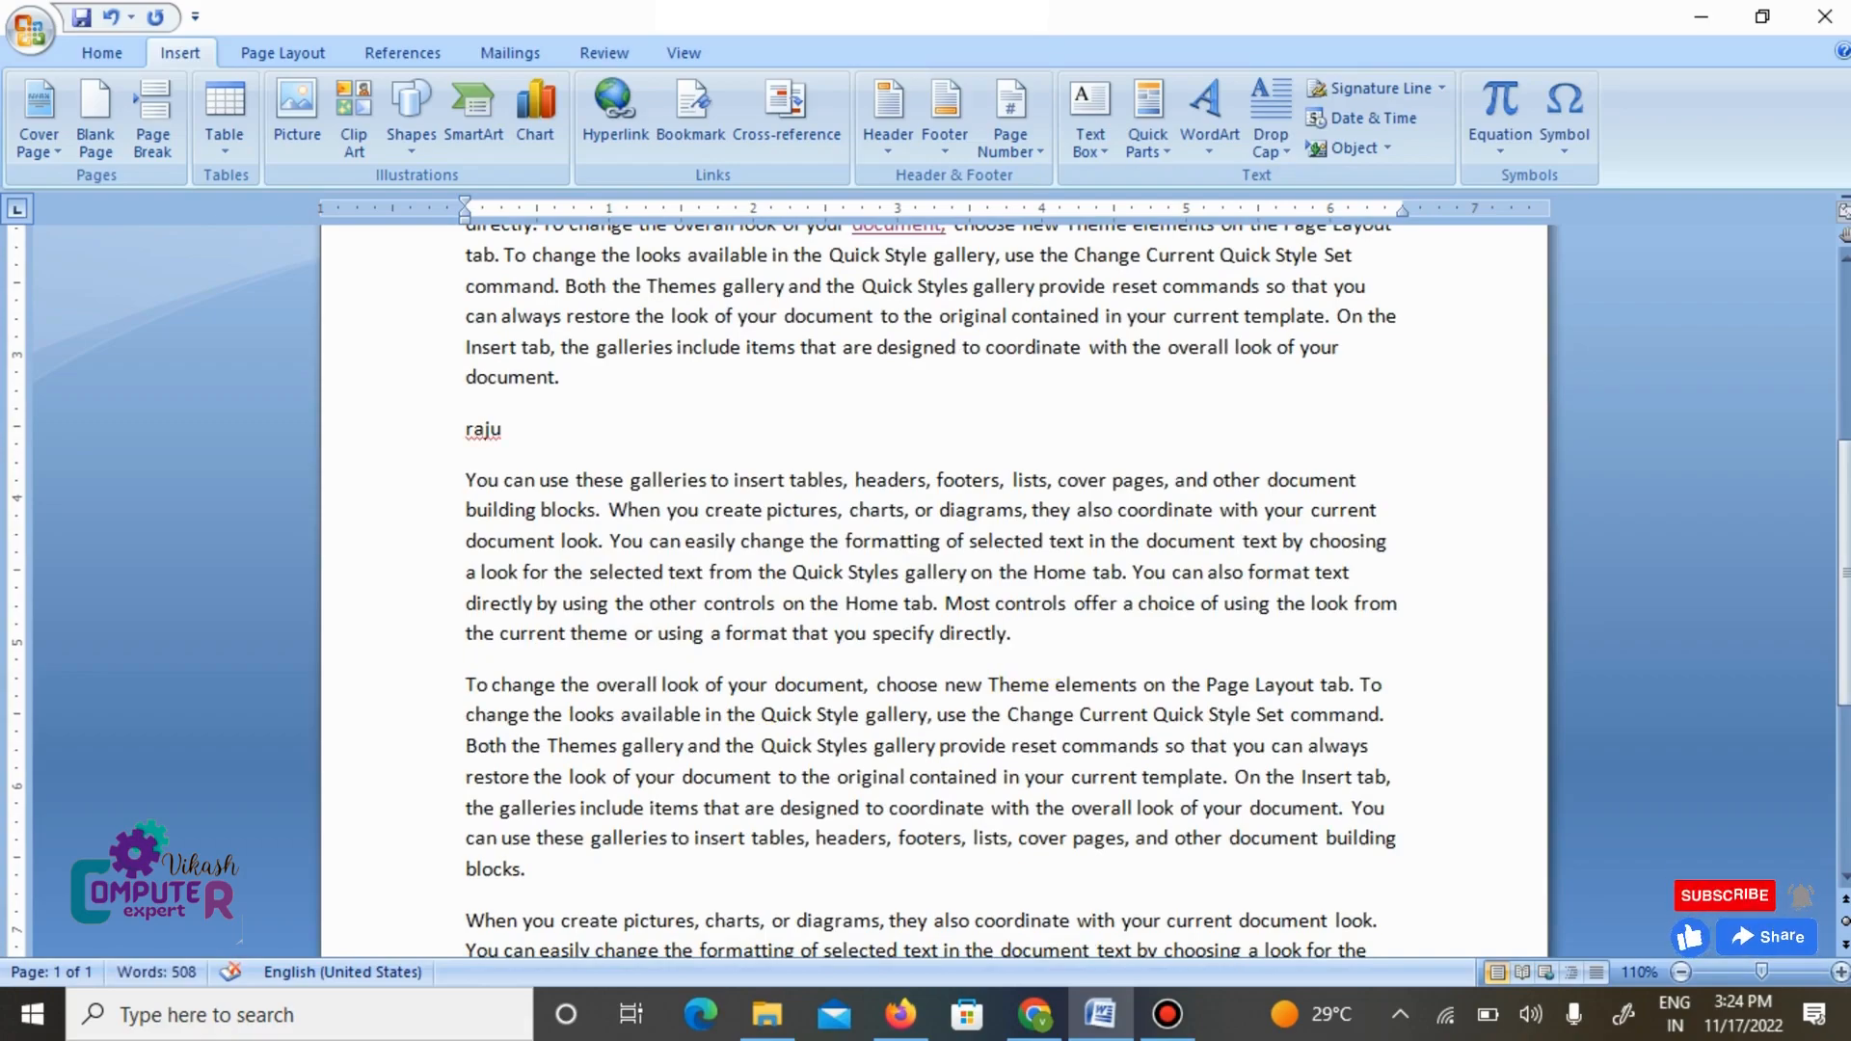
{"action": "key", "text": "Return"}
{"action": "type", "text": "book"}
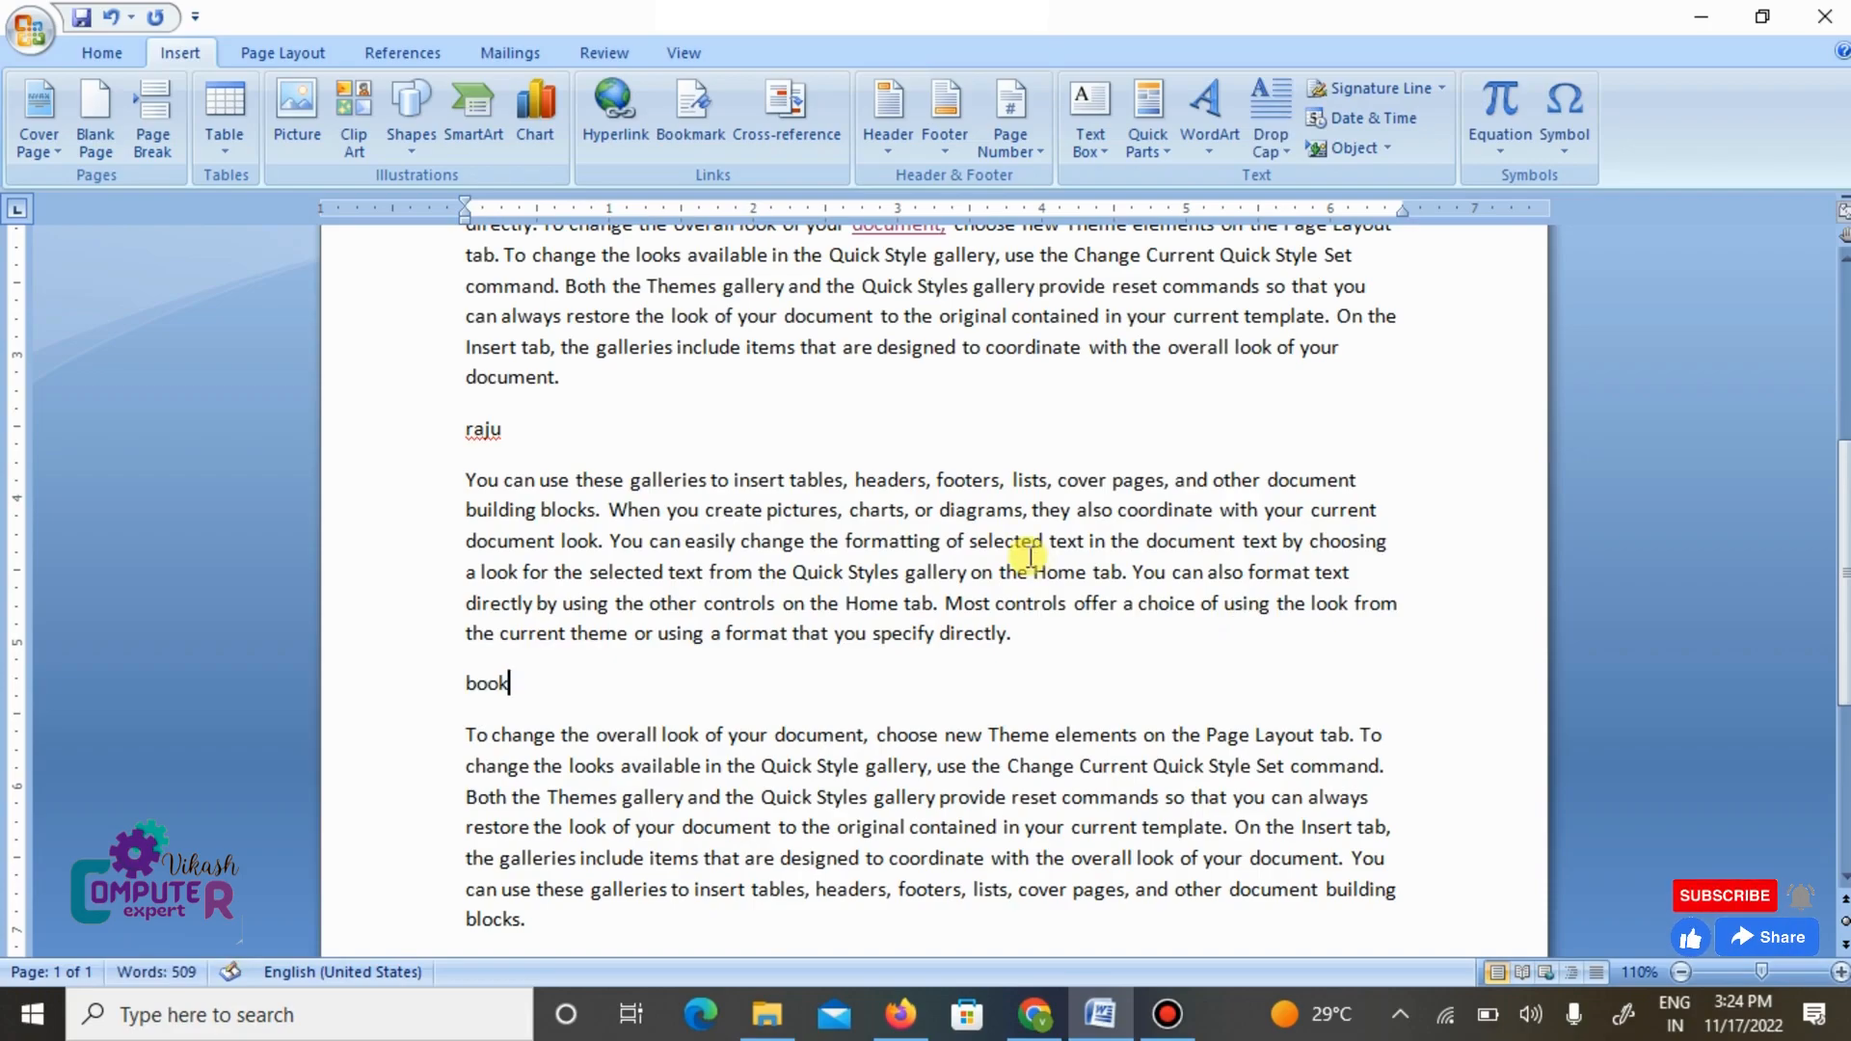
- Apply the Heading 1 style to the title line above the first paragraph and deselect it
{"action": "scroll", "coordinate": [1028, 555], "scroll_direction": "up", "scroll_amount": 5}
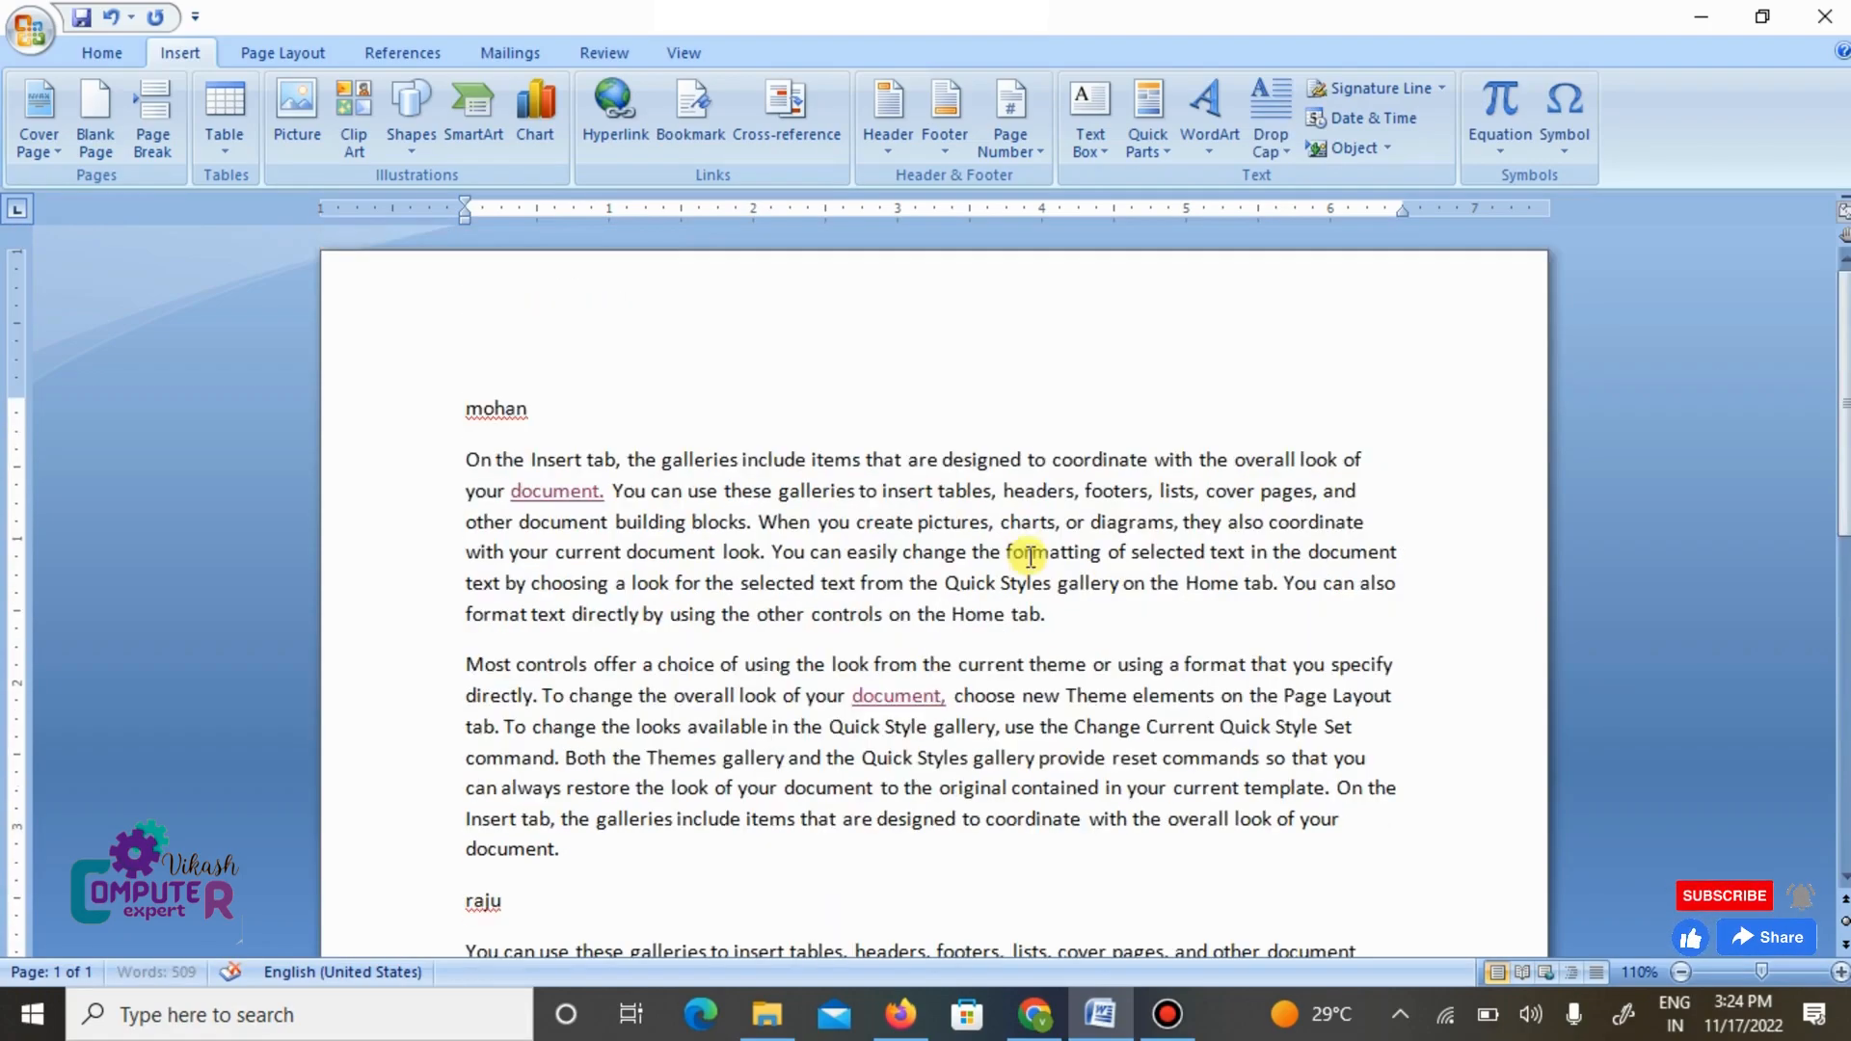
{"action": "left_click_drag", "start_coordinate": [528, 412], "coordinate": [426, 406]}
{"action": "left_click", "coordinate": [511, 406]}
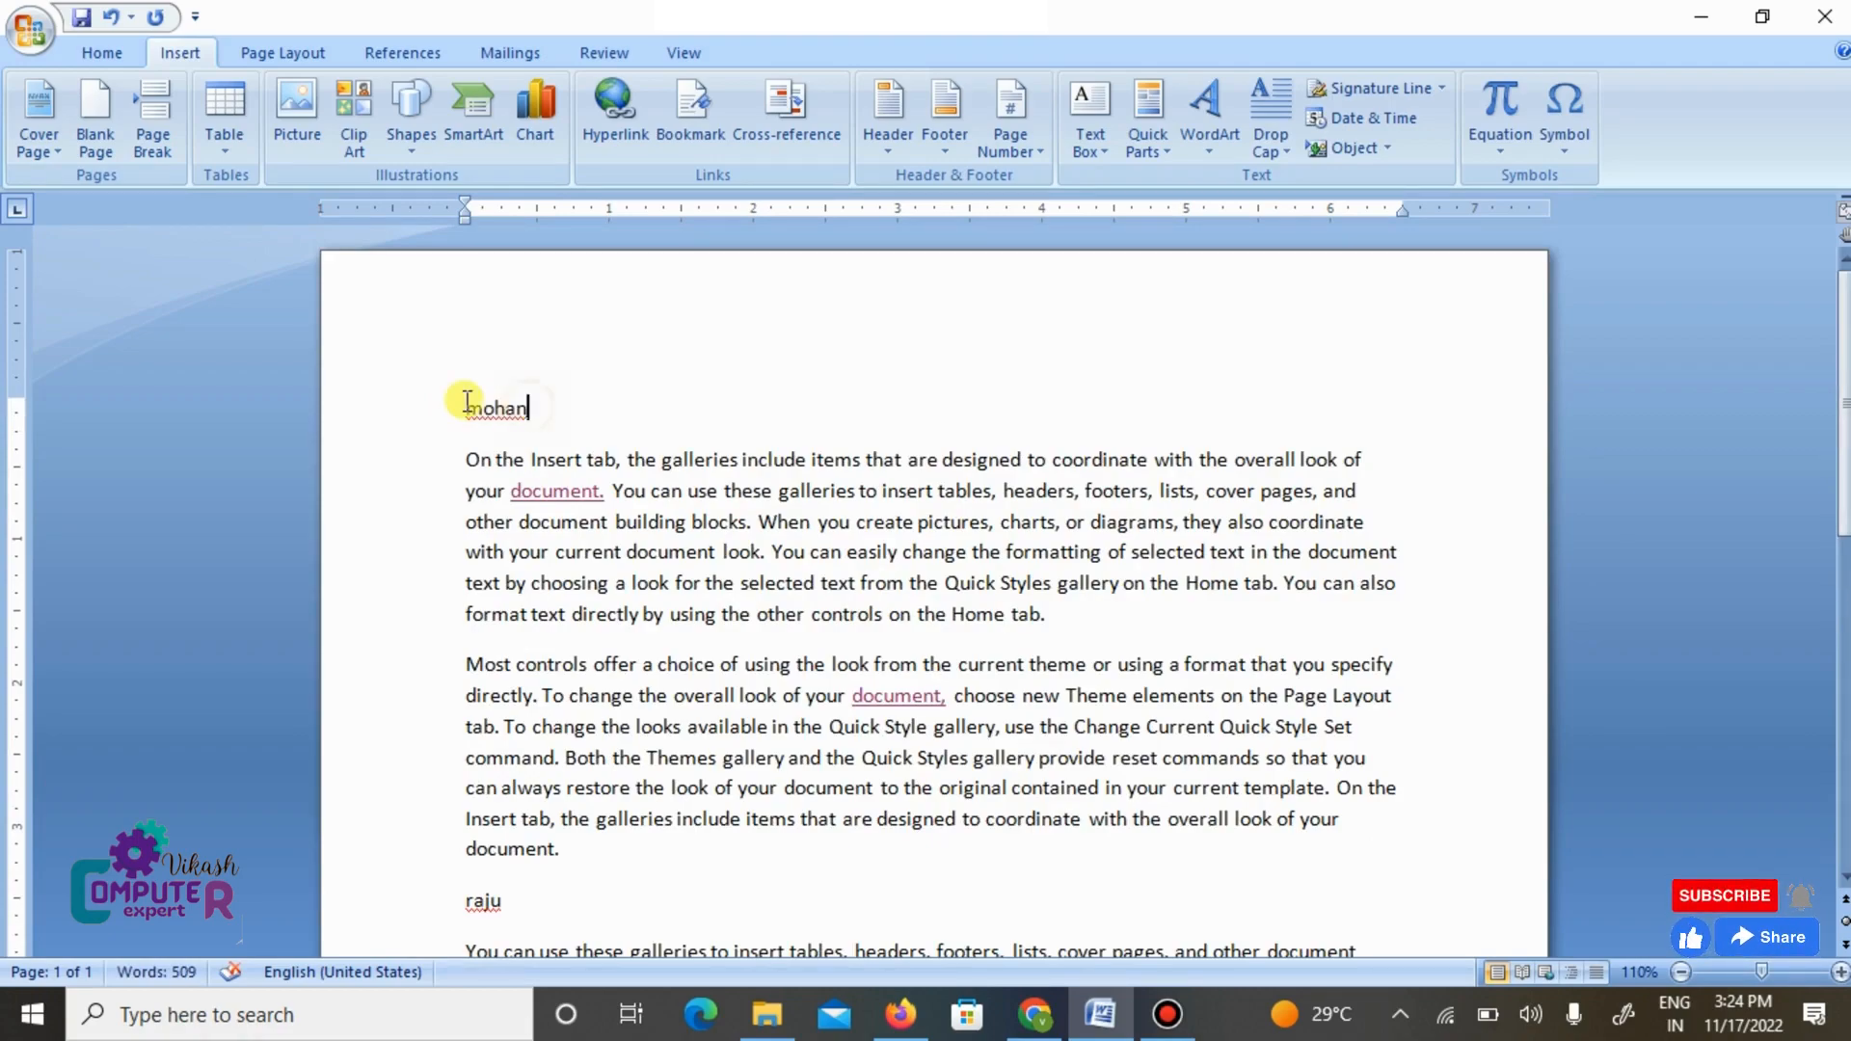
{"action": "left_click", "coordinate": [402, 398]}
{"action": "left_click", "coordinate": [101, 54]}
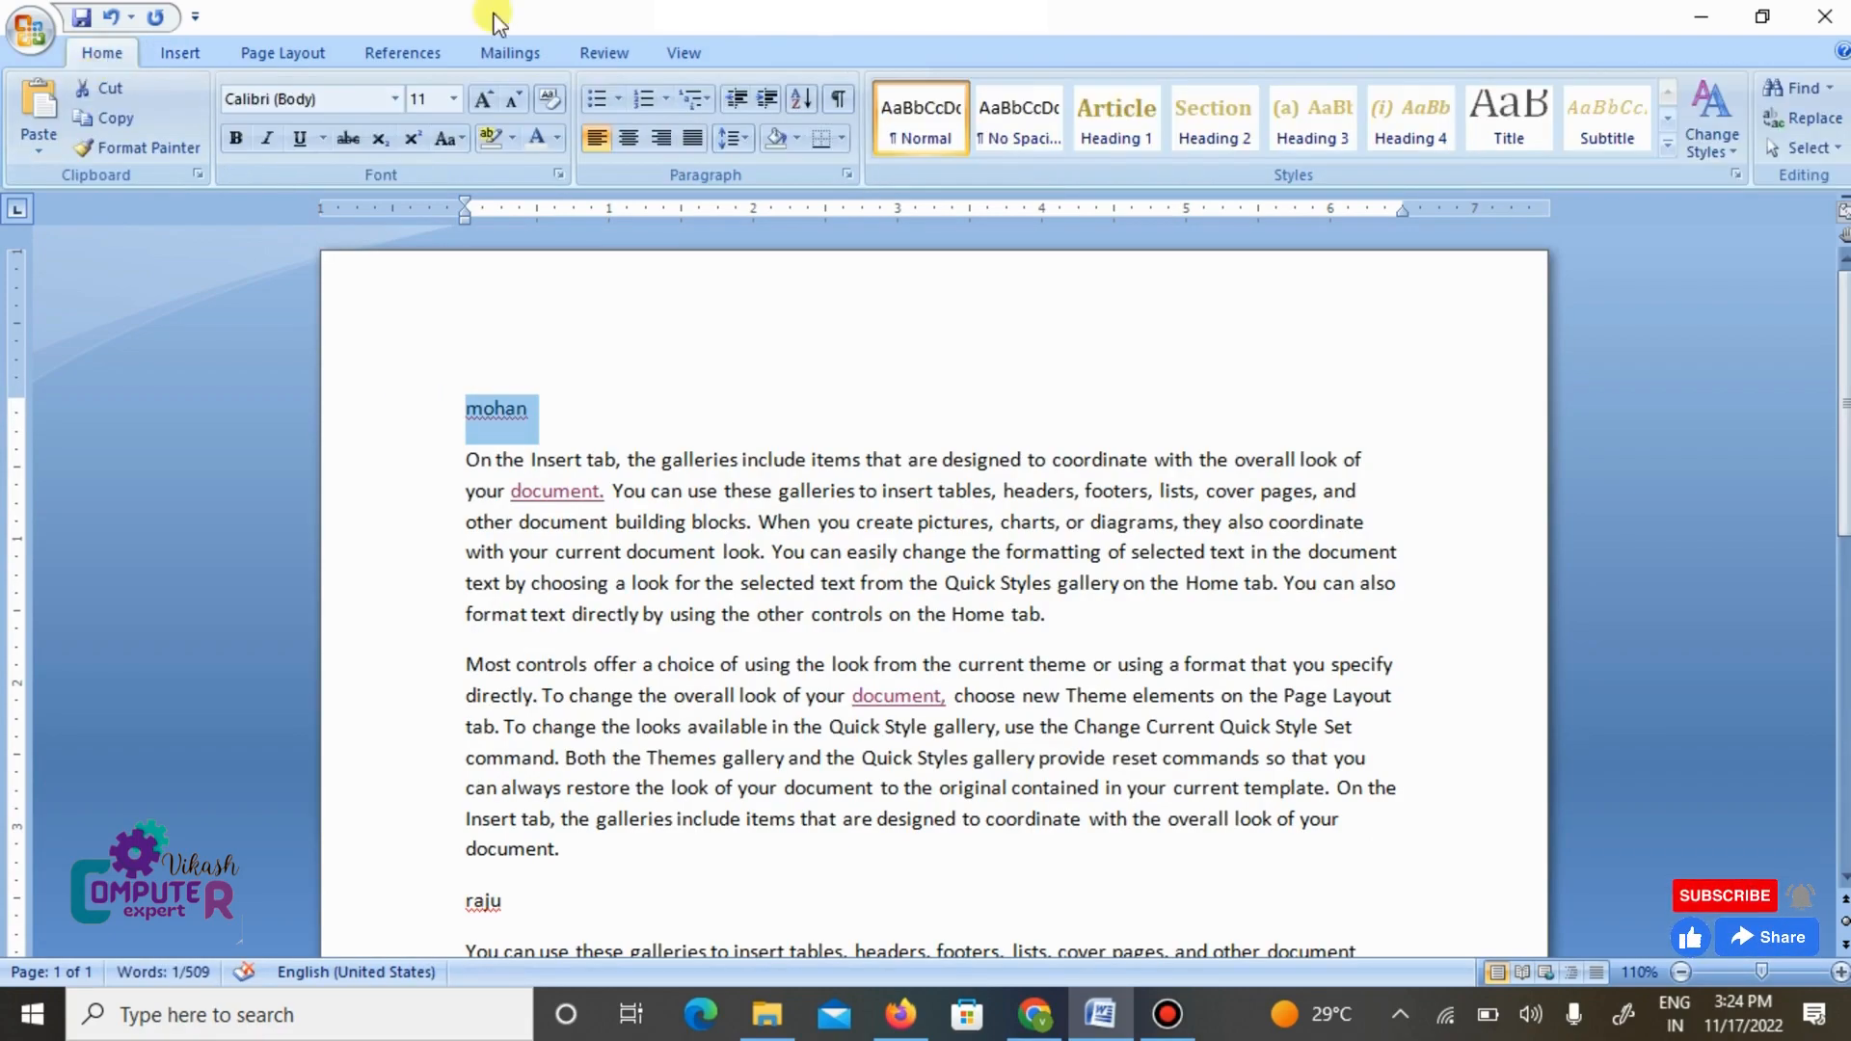
{"action": "left_click", "coordinate": [1119, 125]}
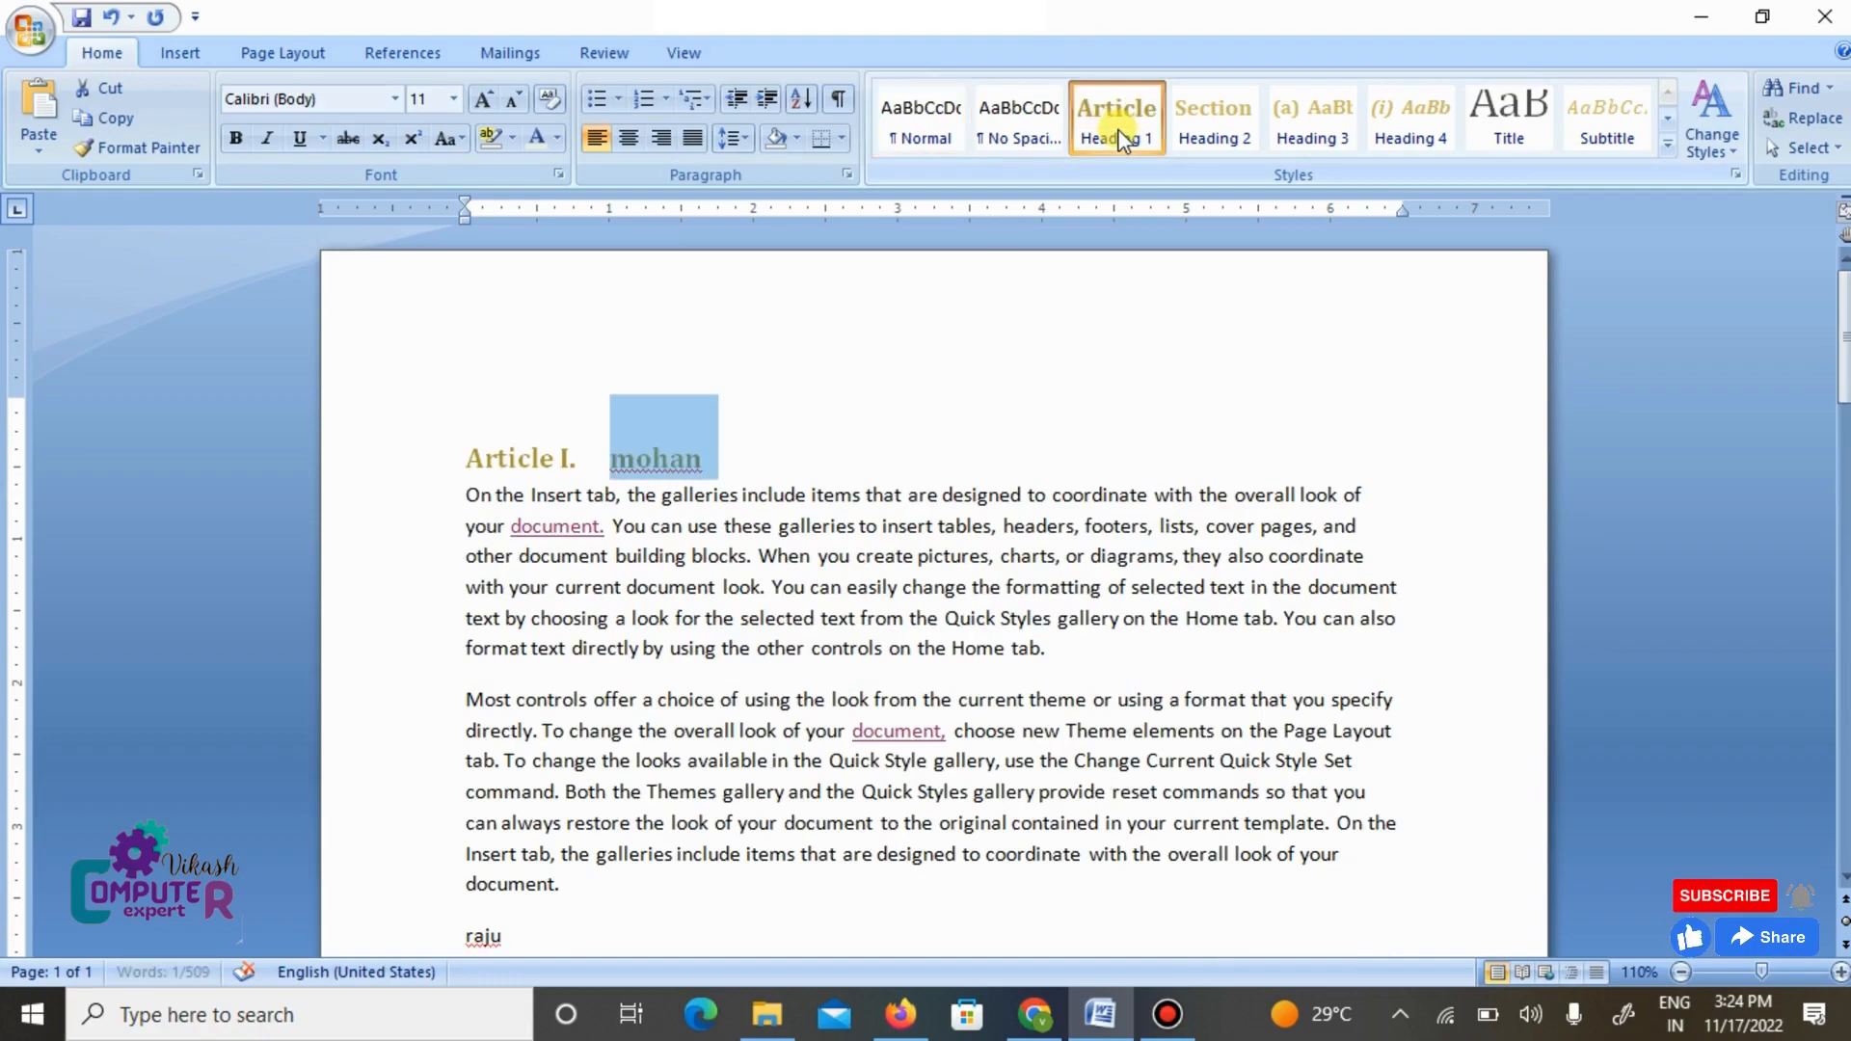
{"action": "left_click", "coordinate": [991, 588]}
- Apply the Heading 1 style to the title line above the third paragraph
{"action": "scroll", "coordinate": [991, 589], "scroll_direction": "down", "scroll_amount": 4}
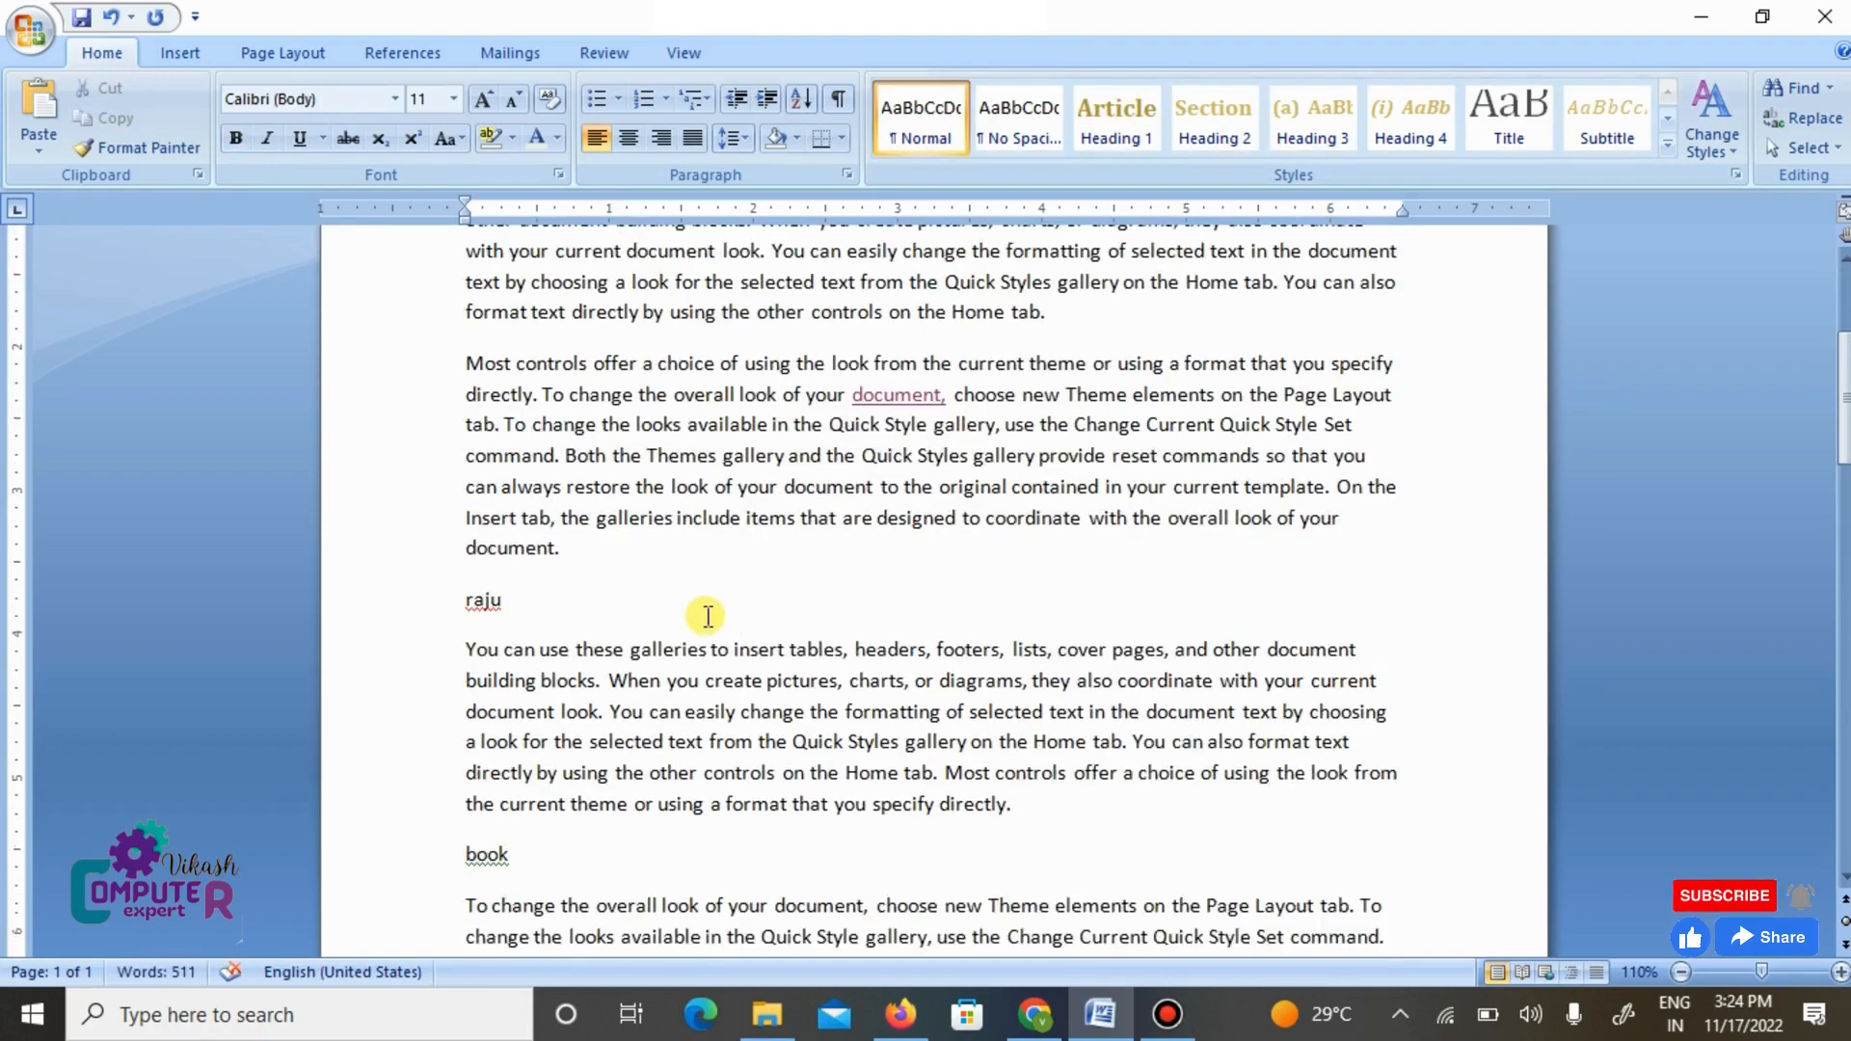
{"action": "left_click", "coordinate": [685, 604]}
{"action": "double_click", "coordinate": [482, 576]}
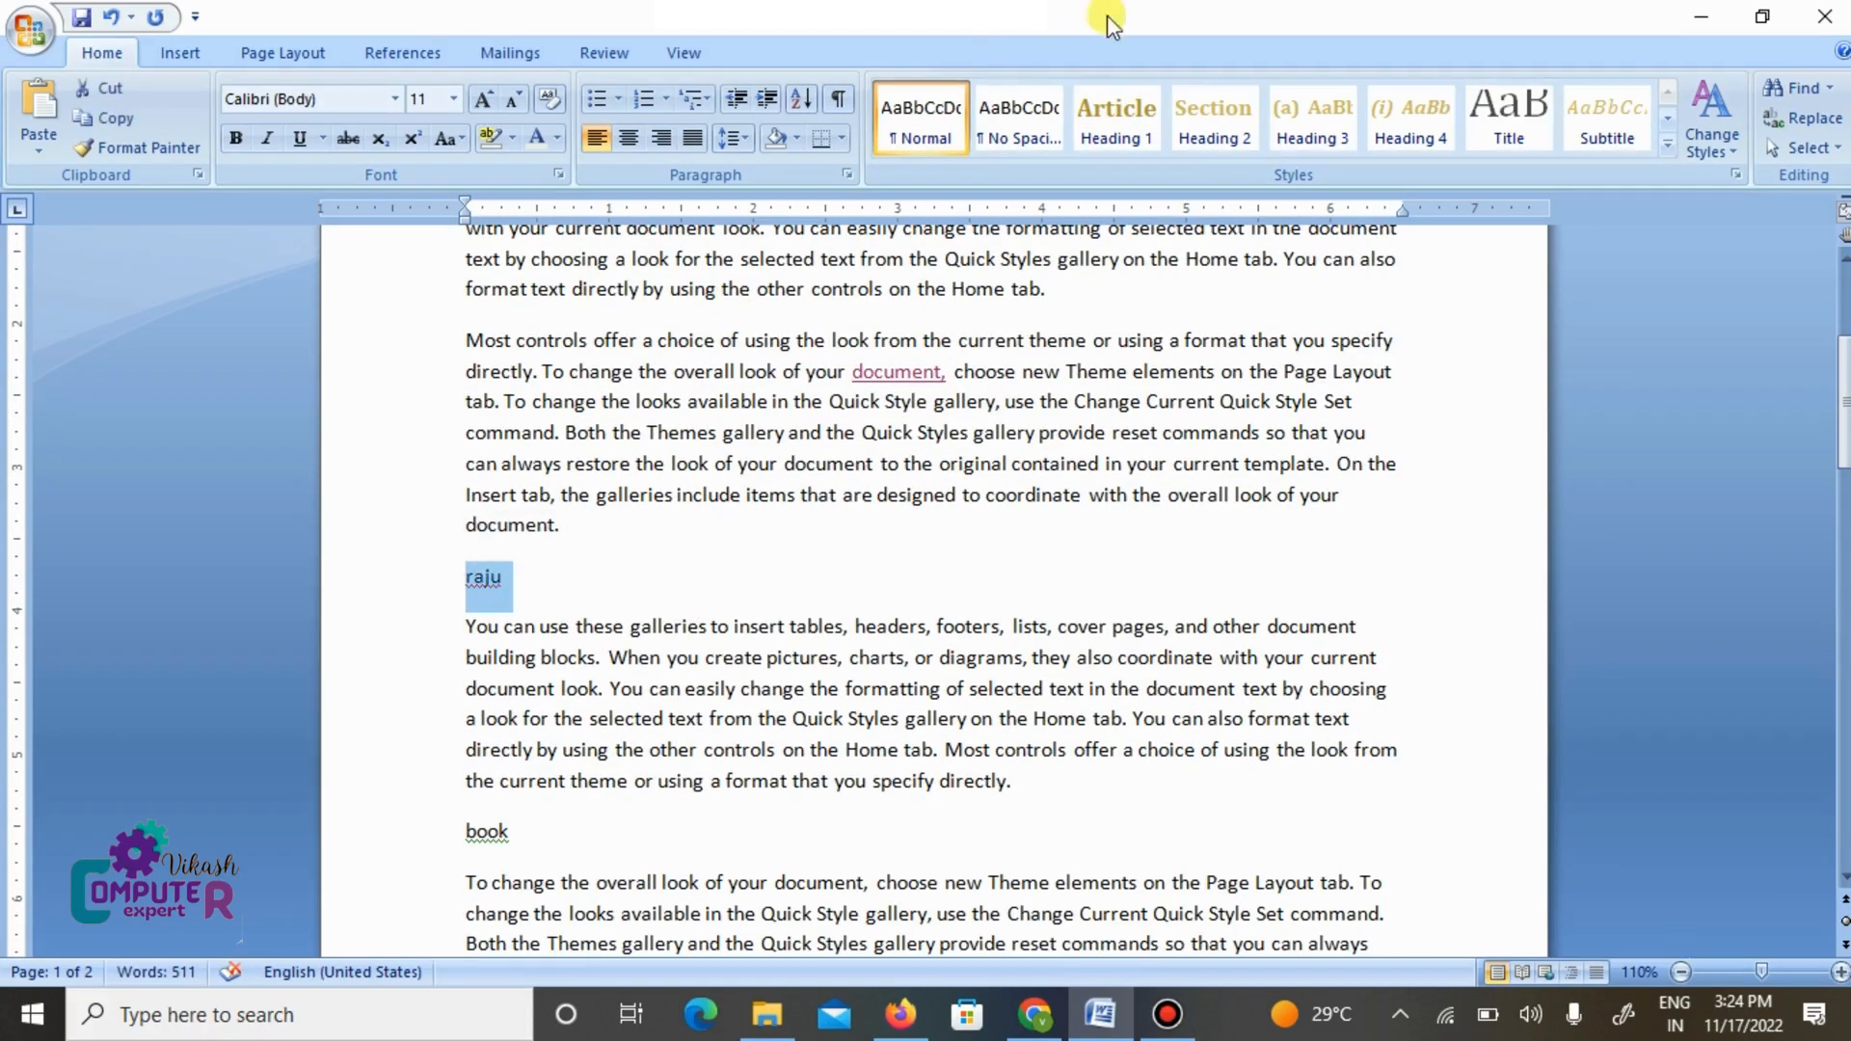
{"action": "left_click", "coordinate": [1109, 120]}
- Apply the Heading 1 style to the title line "book" and deselect it
{"action": "scroll", "coordinate": [974, 472], "scroll_direction": "down", "scroll_amount": 4}
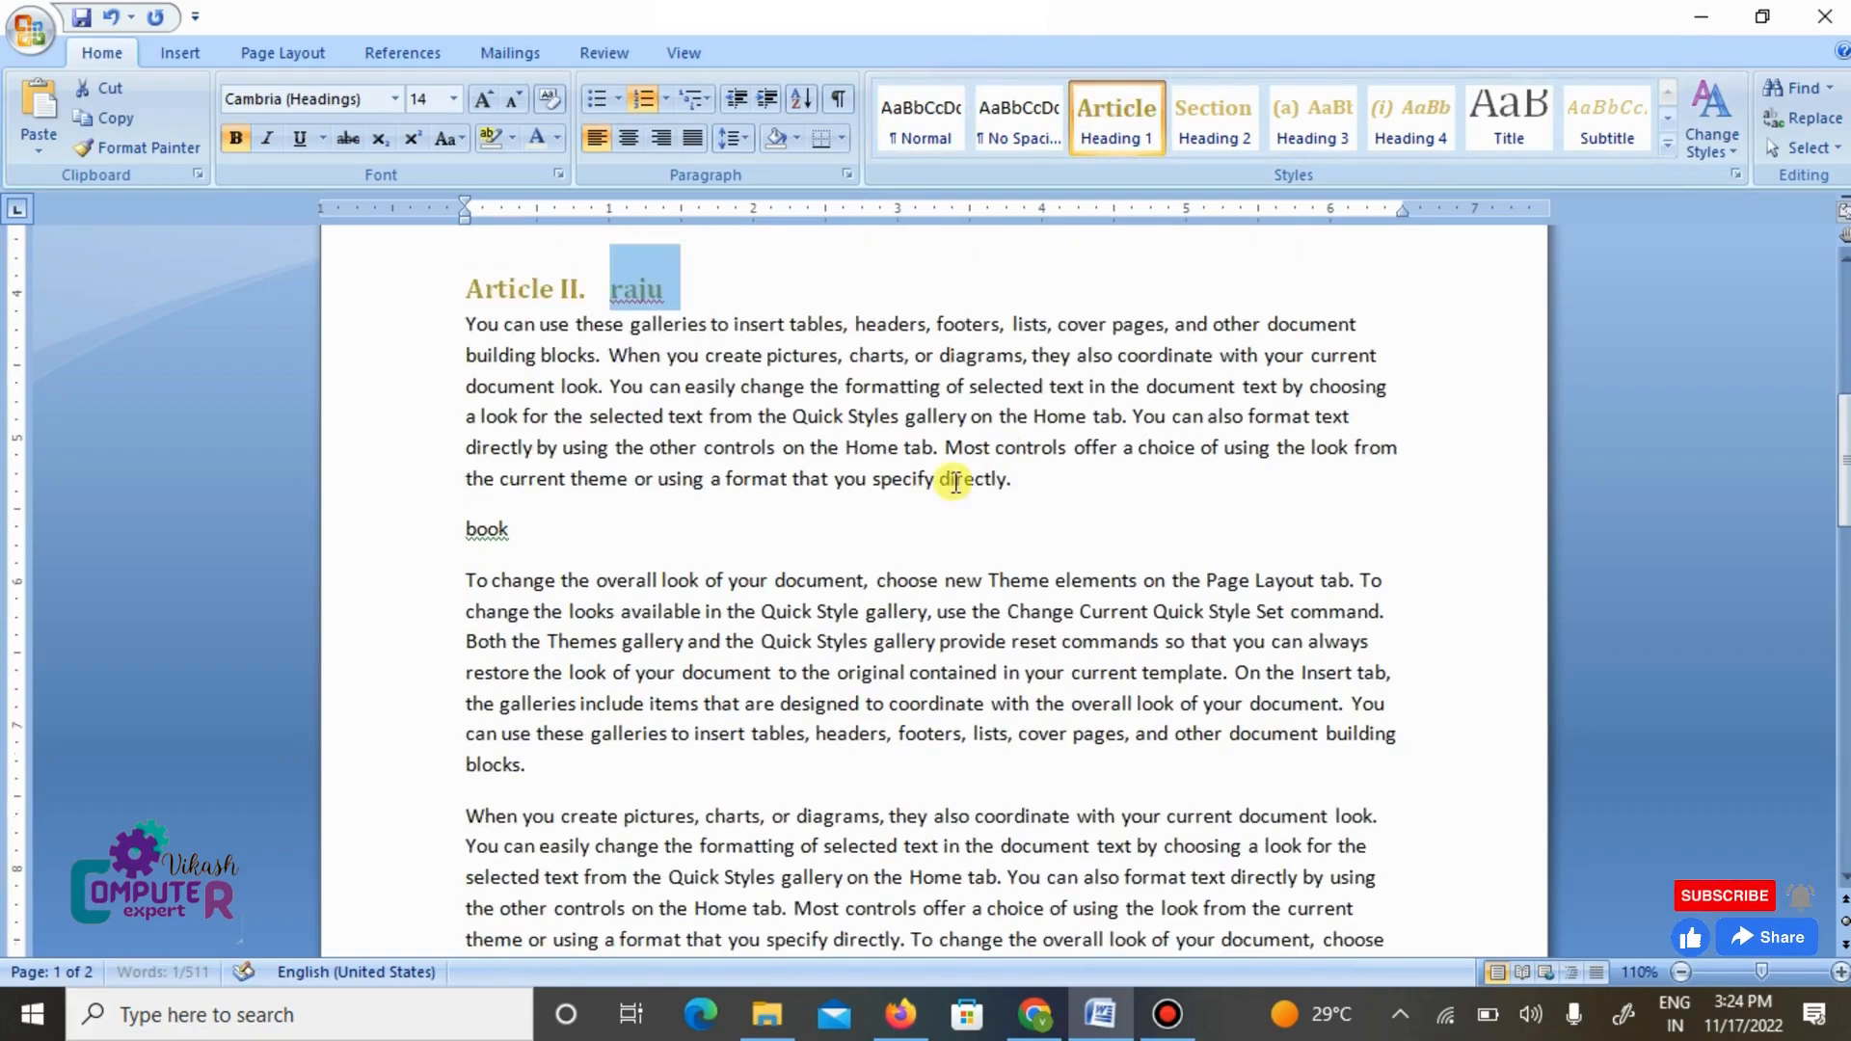
{"action": "left_click", "coordinate": [768, 538]}
{"action": "left_click", "coordinate": [445, 526]}
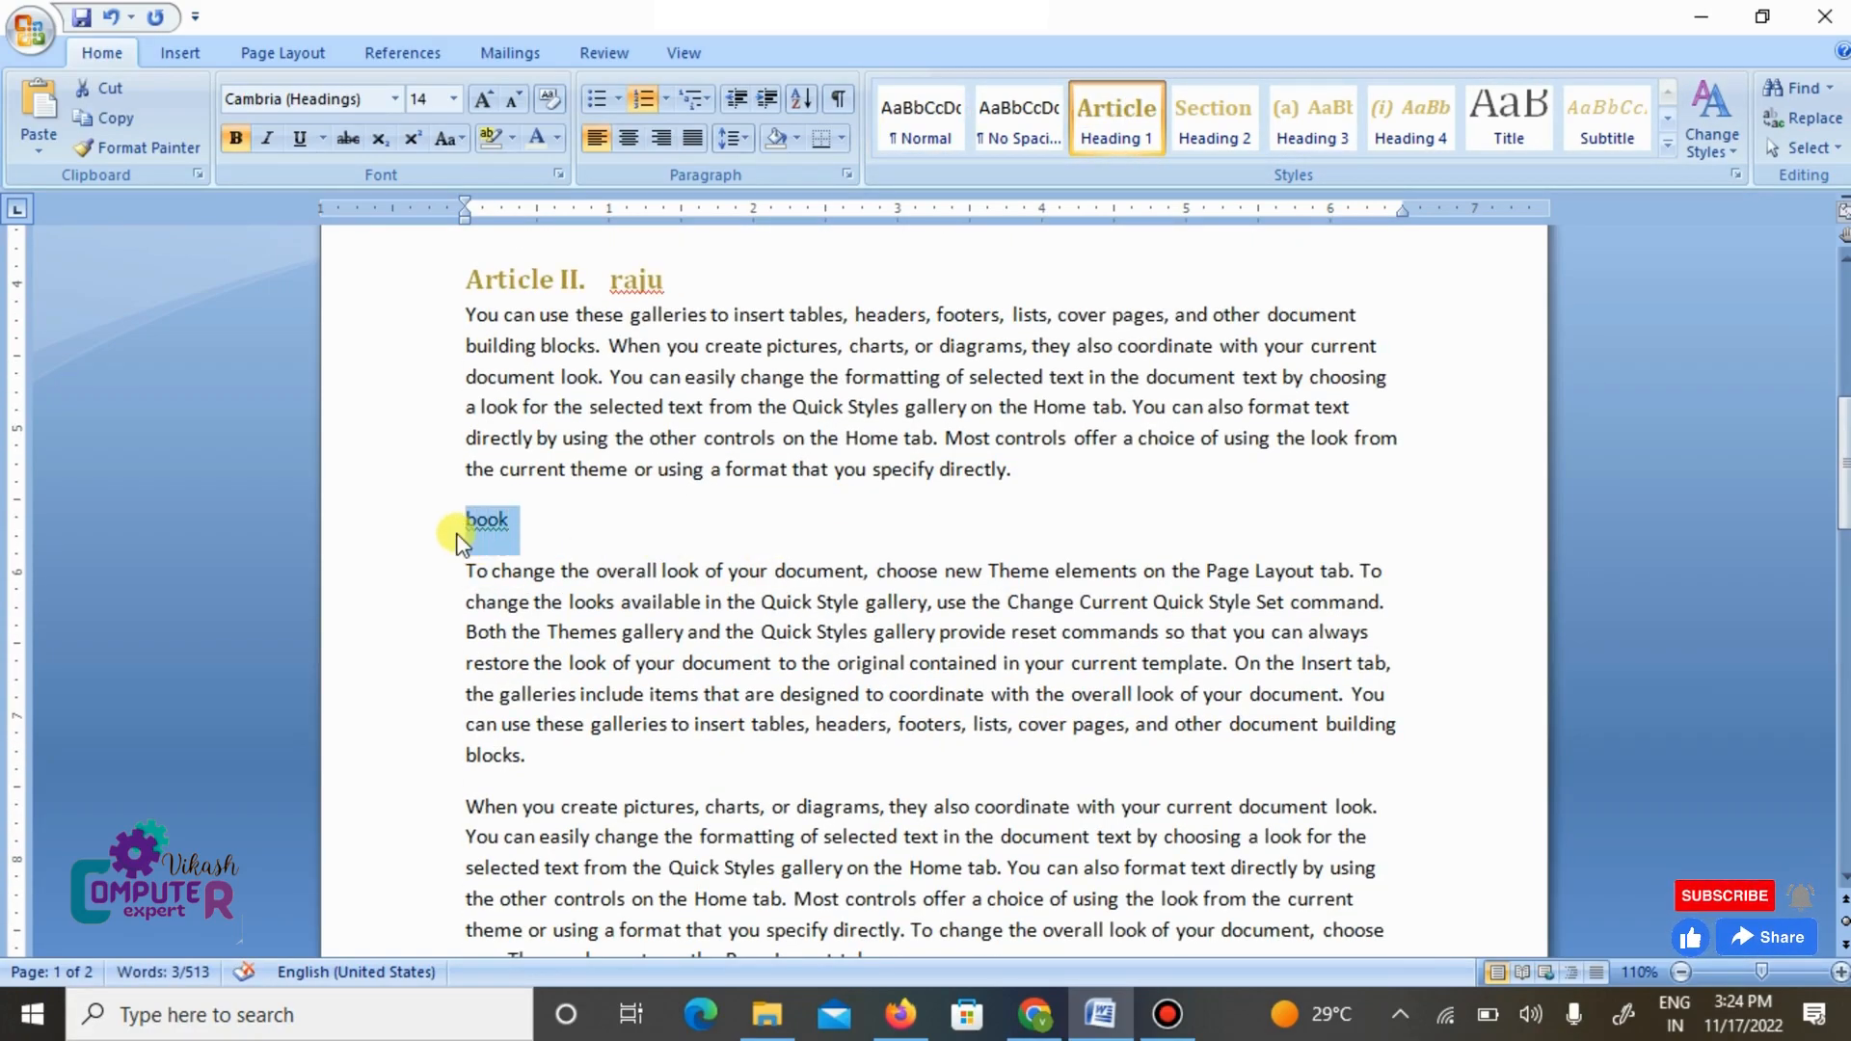
{"action": "left_click", "coordinate": [1107, 135]}
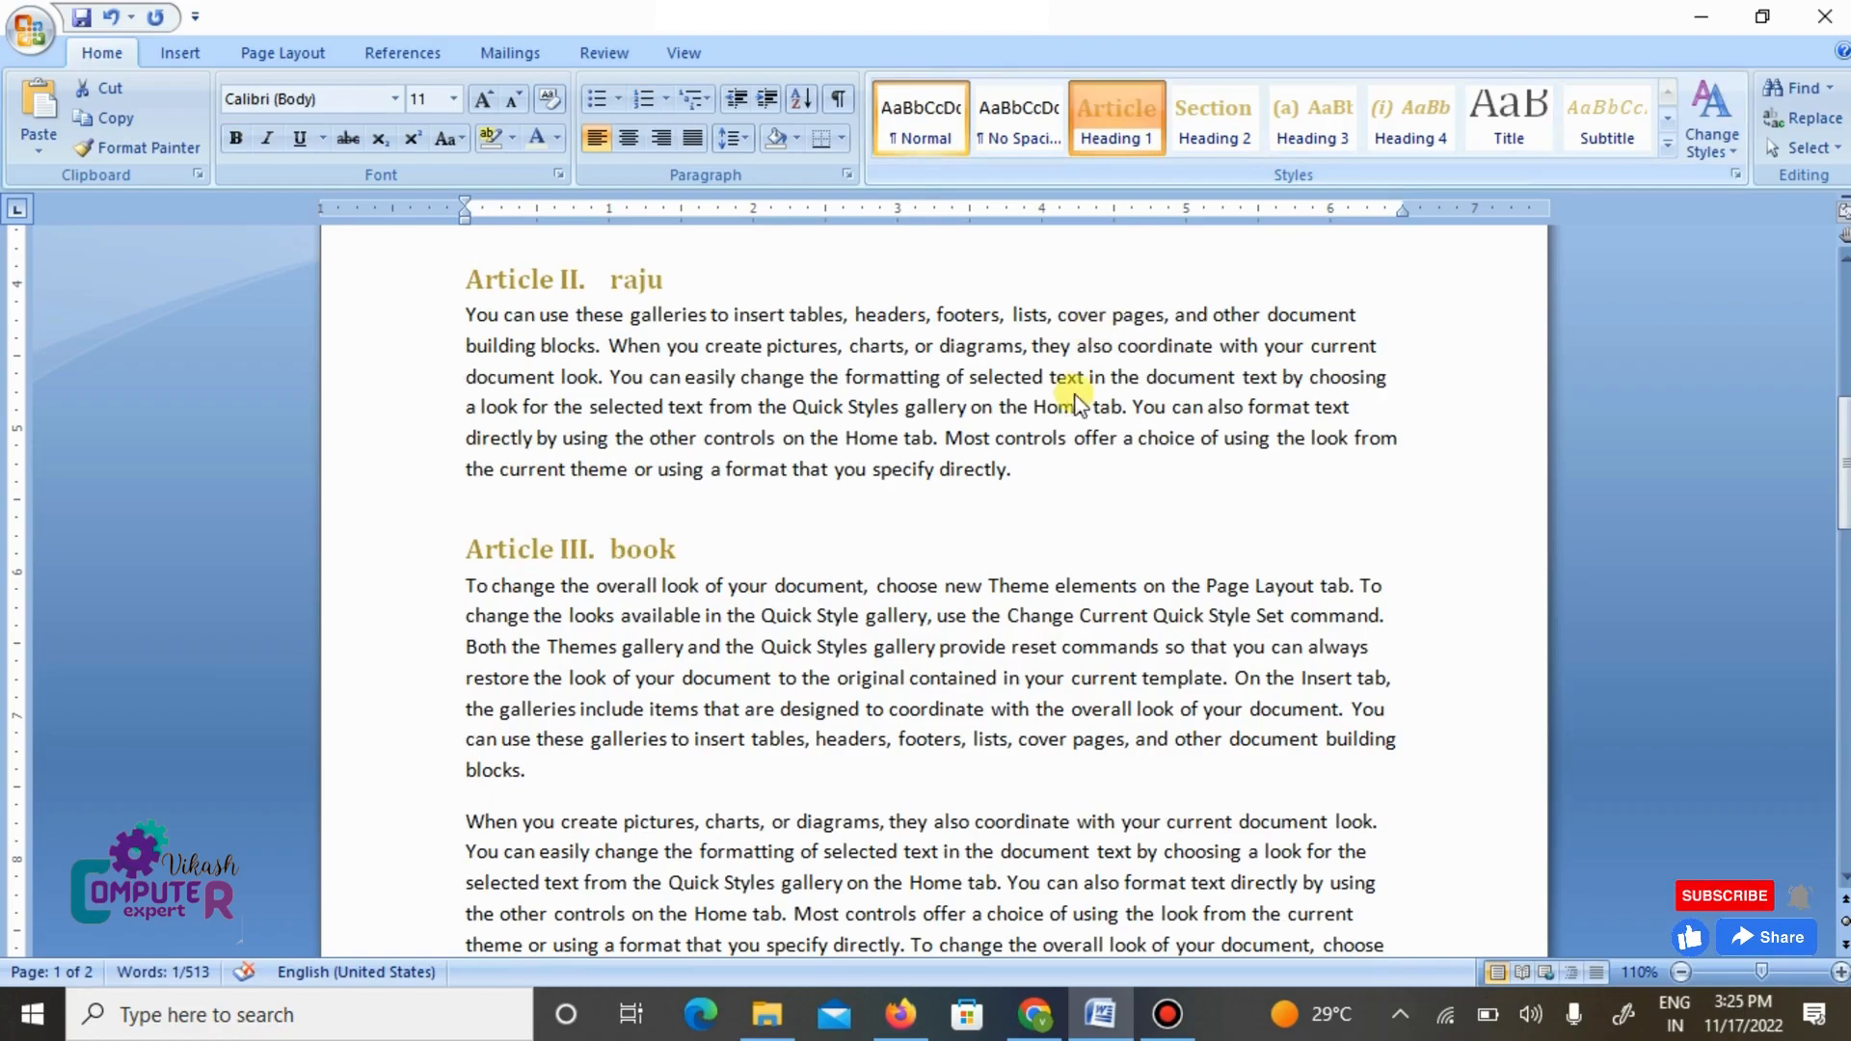
{"action": "left_click", "coordinate": [1033, 492]}
- Insert a cross-reference of type Heading to the Article I heading's text at the end of the last paragraph
{"action": "scroll", "coordinate": [1032, 491], "scroll_direction": "up", "scroll_amount": 8}
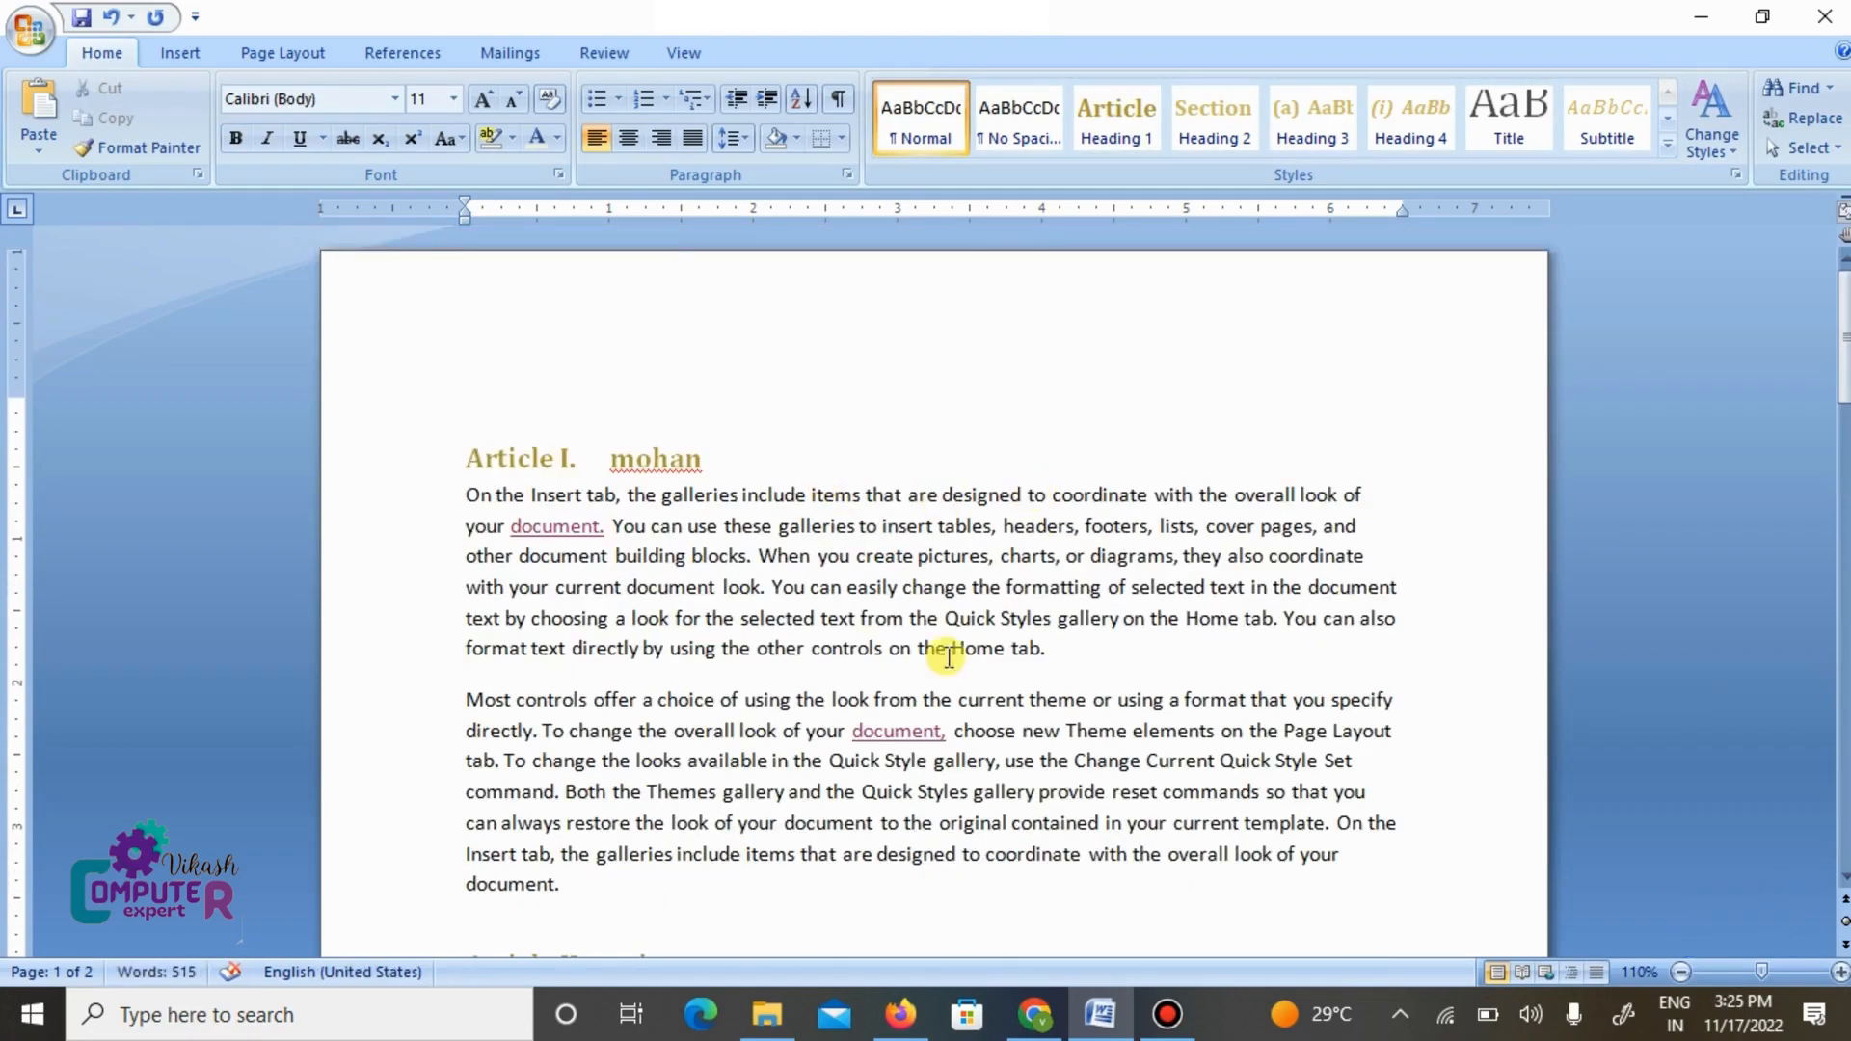
{"action": "scroll", "coordinate": [1055, 776], "scroll_direction": "down", "scroll_amount": 3}
{"action": "scroll", "coordinate": [1055, 783], "scroll_direction": "down", "scroll_amount": 8}
{"action": "left_click", "coordinate": [992, 864]}
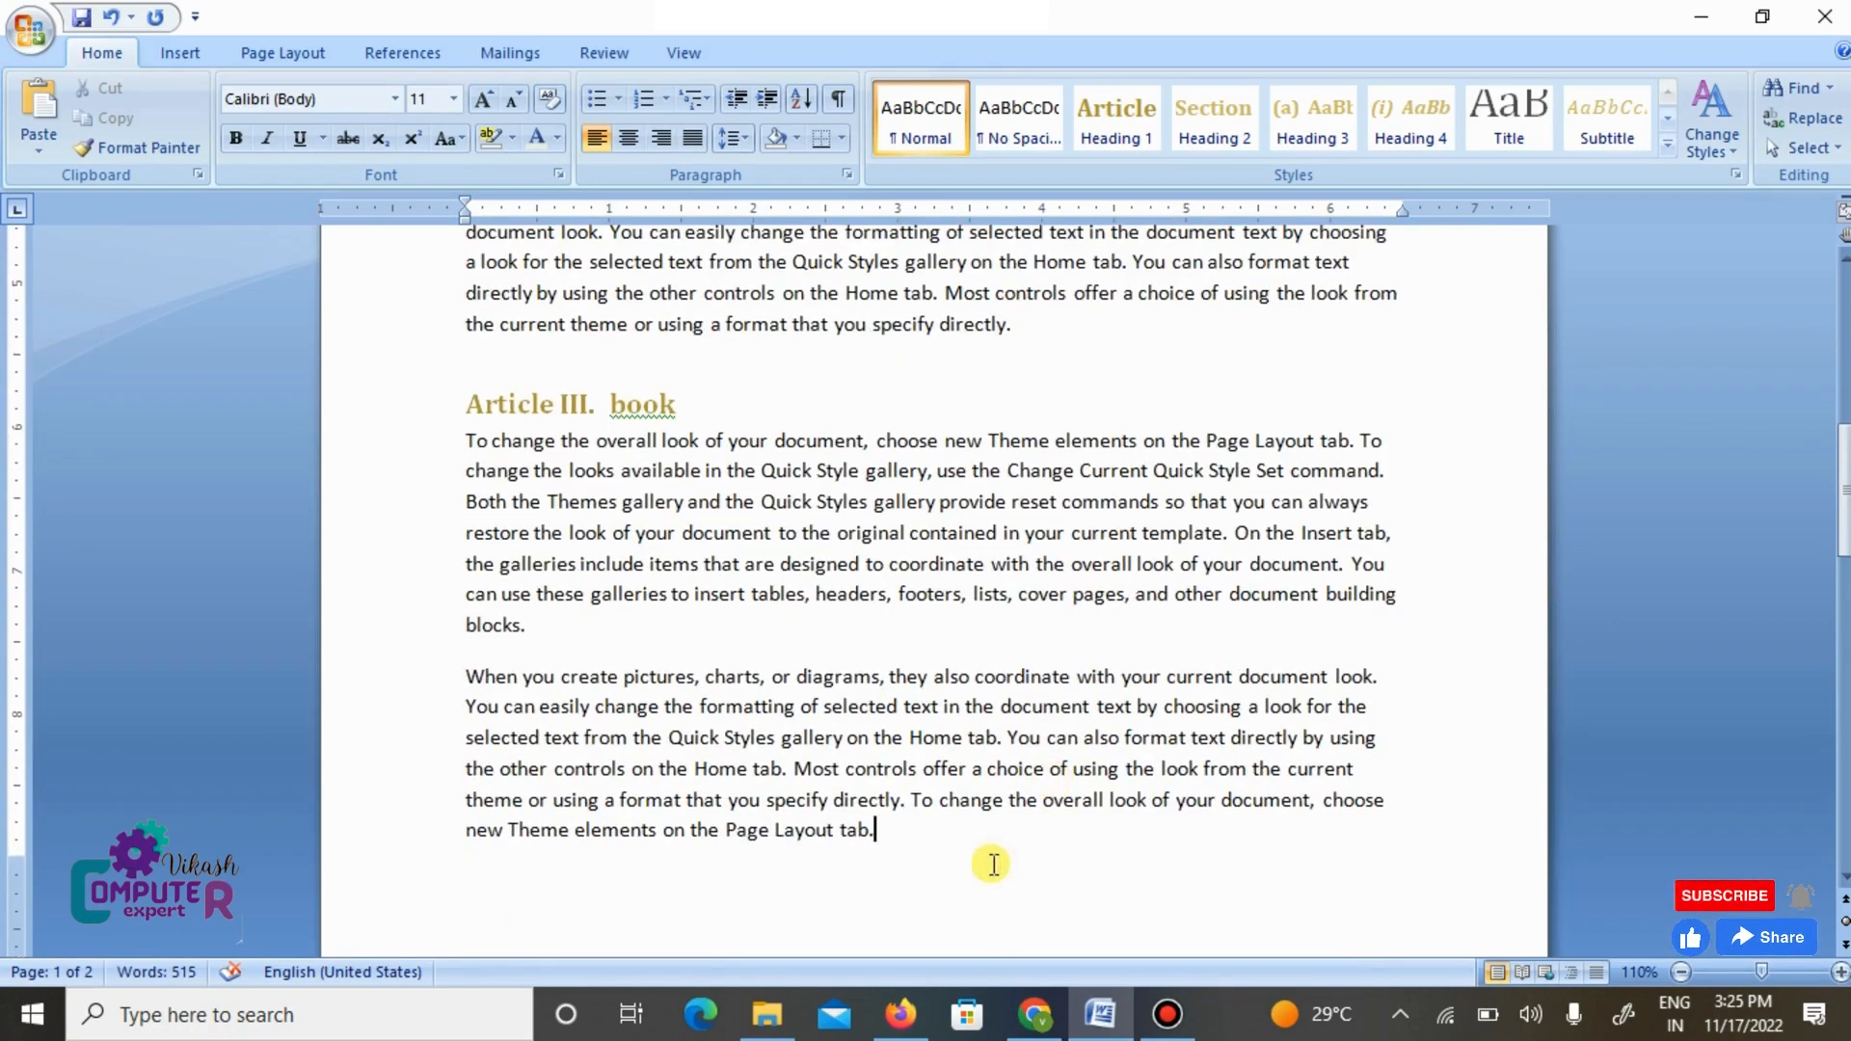
{"action": "left_click", "coordinate": [178, 56]}
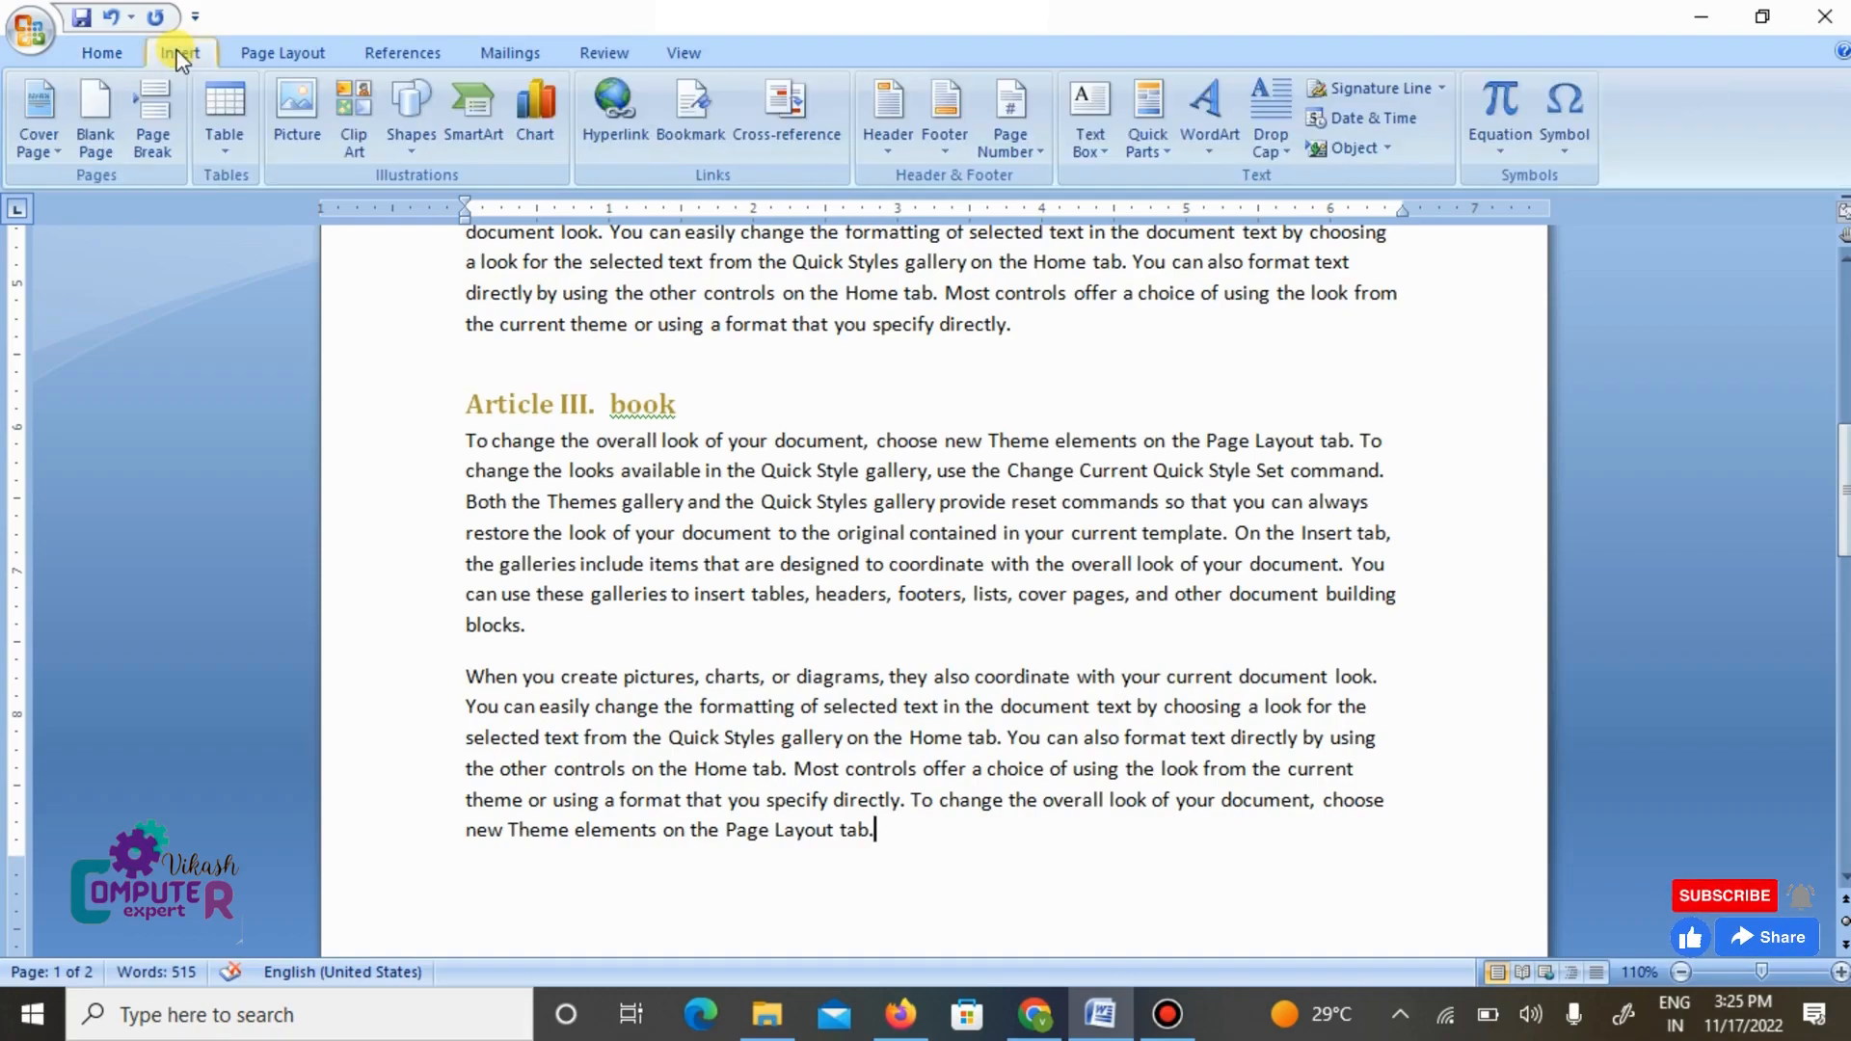
{"action": "left_click", "coordinate": [768, 136]}
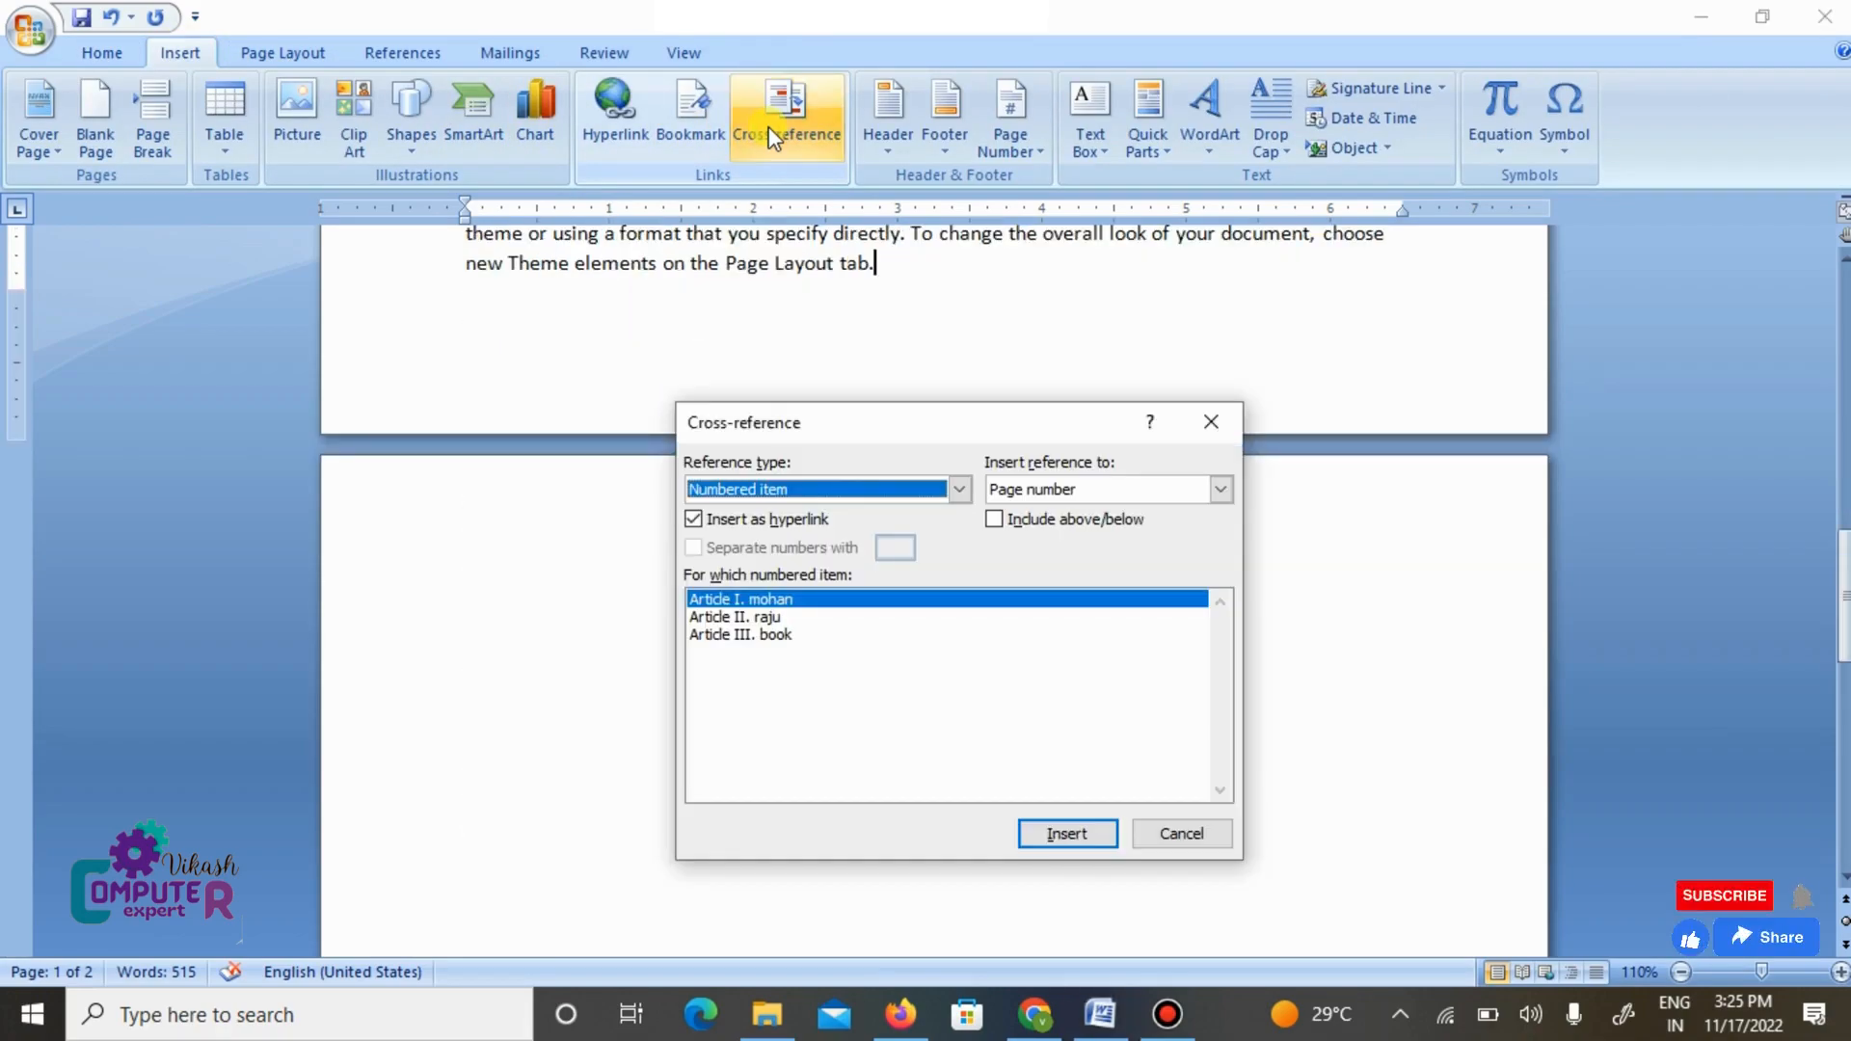
{"action": "left_click", "coordinate": [959, 491]}
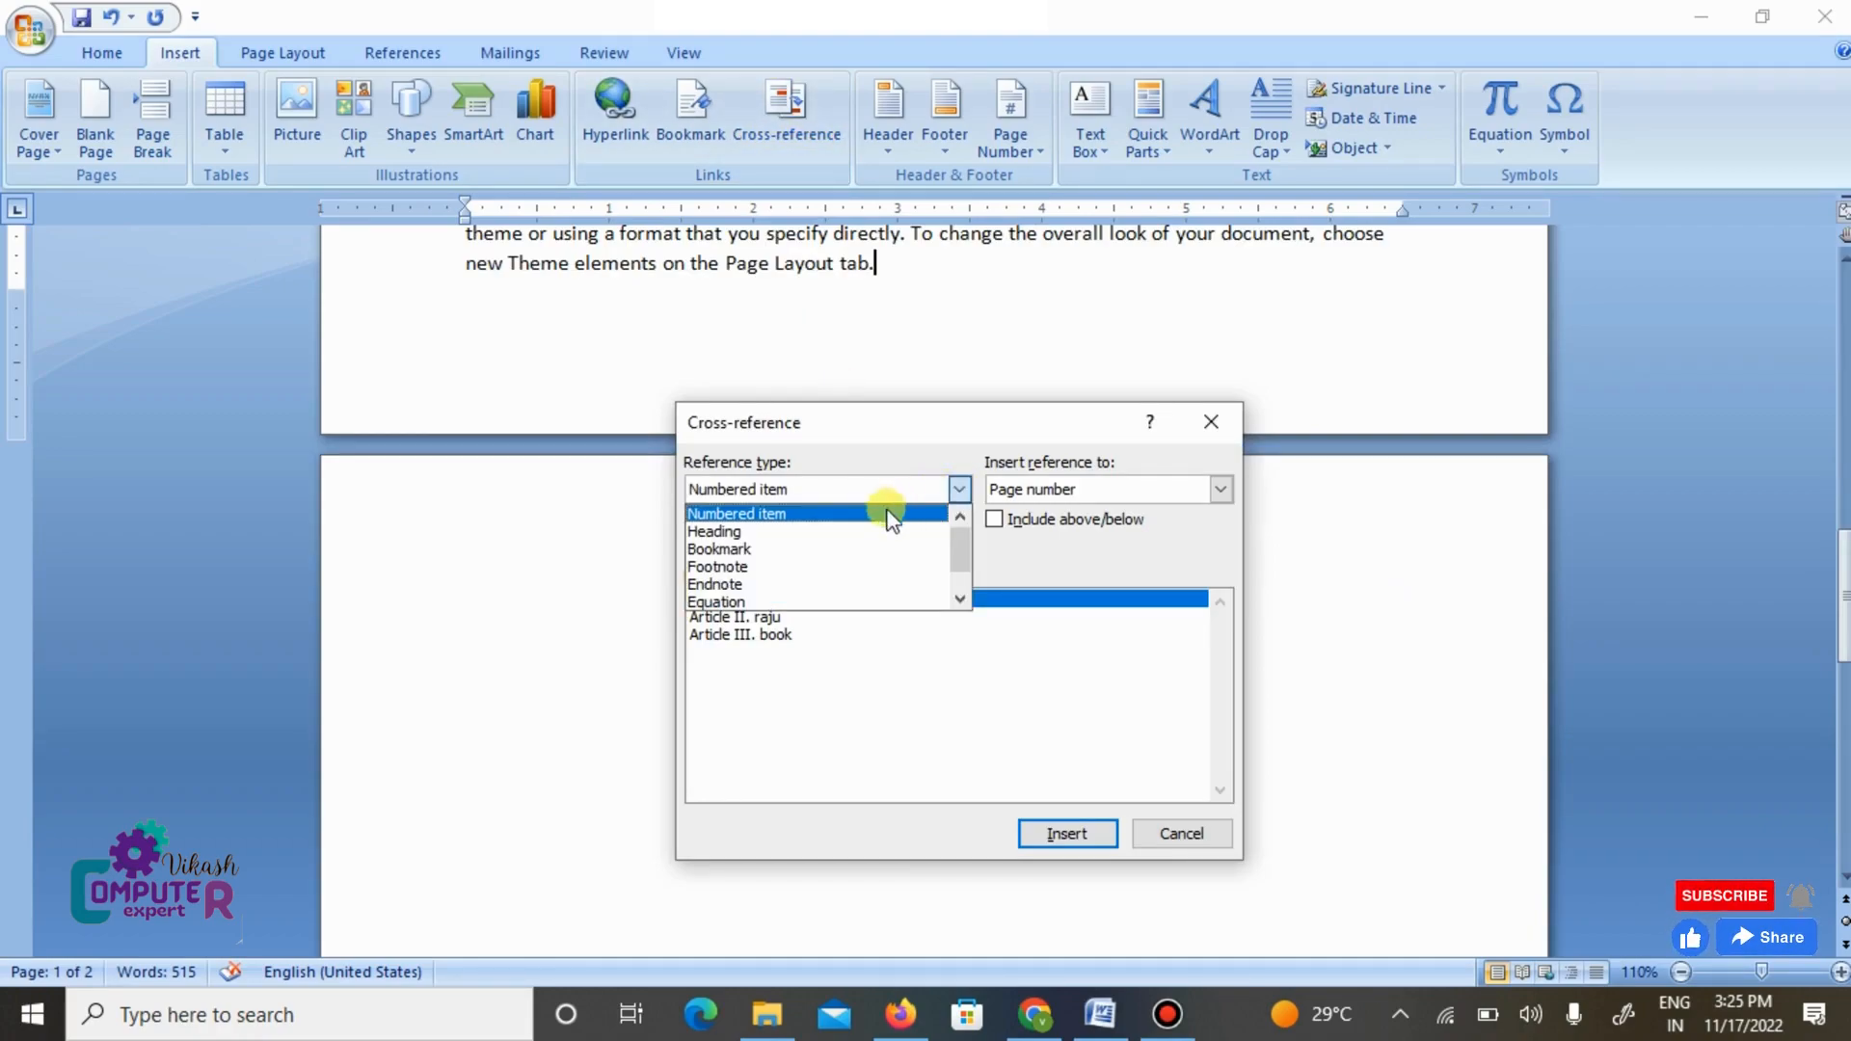
{"action": "left_click", "coordinate": [808, 532]}
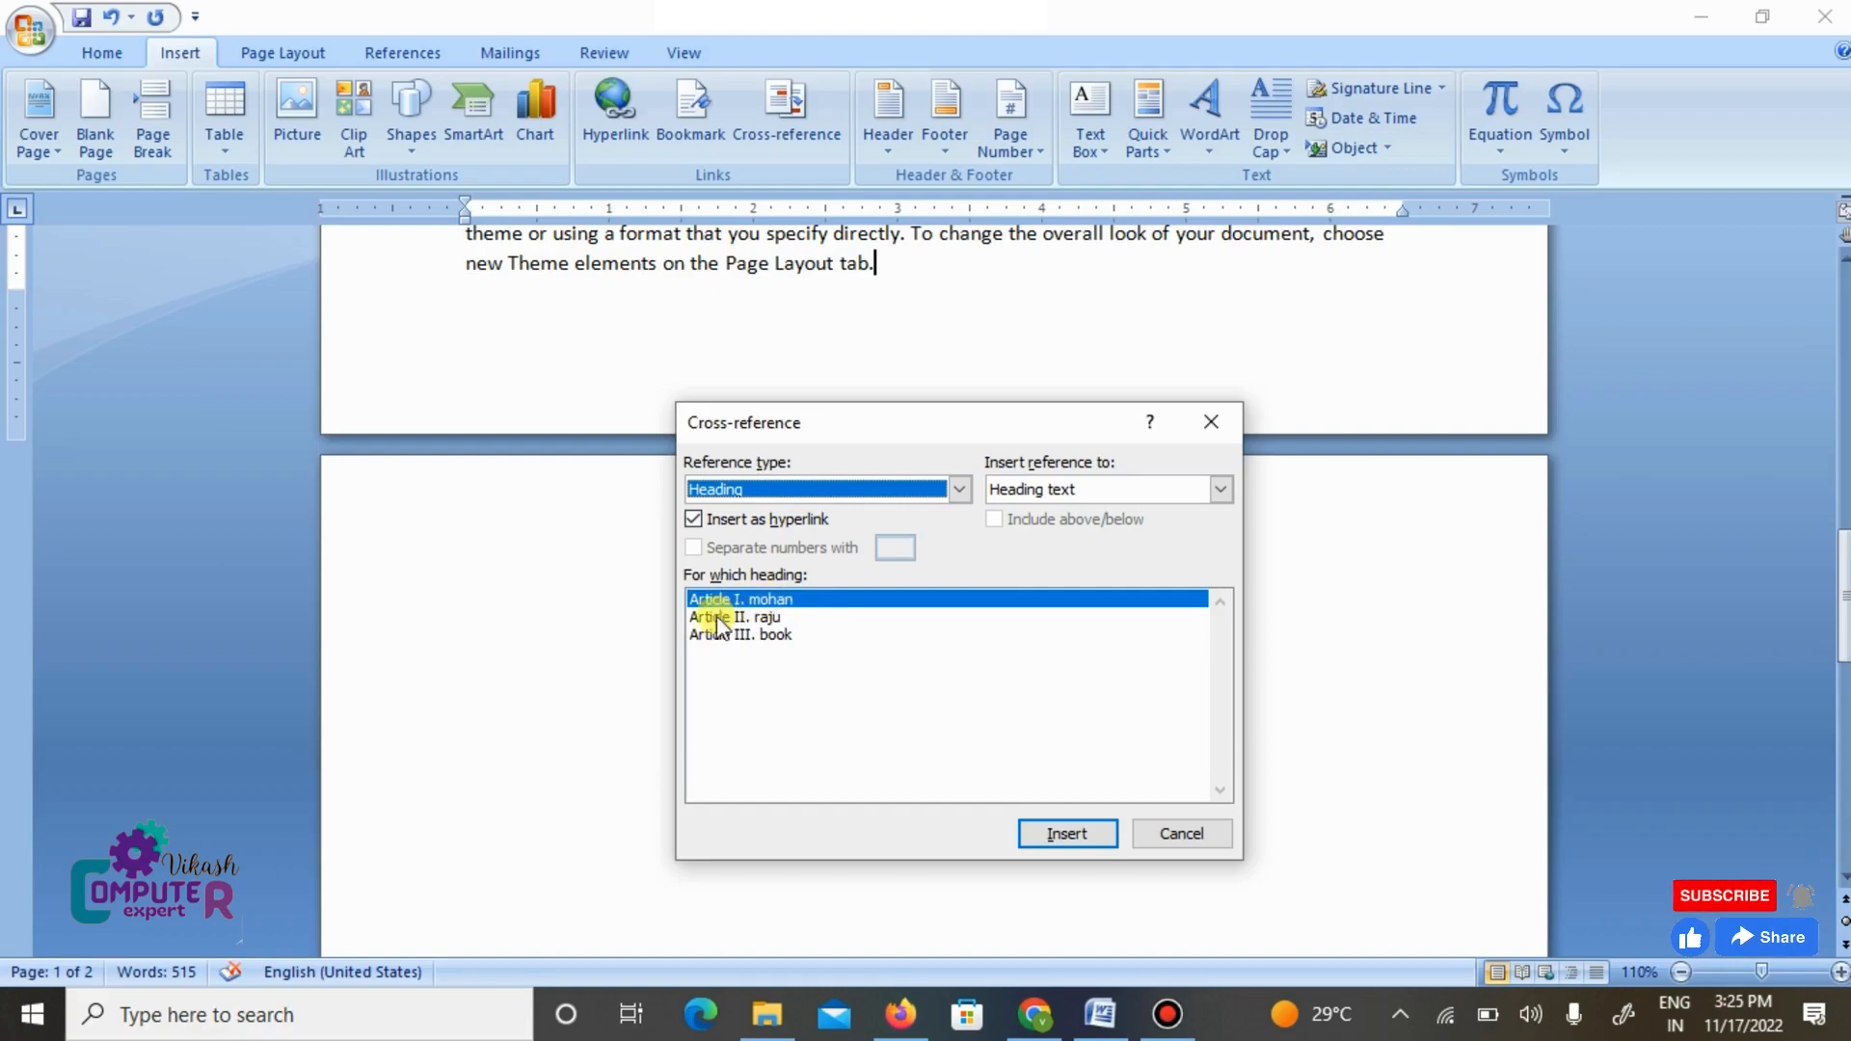
{"action": "left_click", "coordinate": [791, 601]}
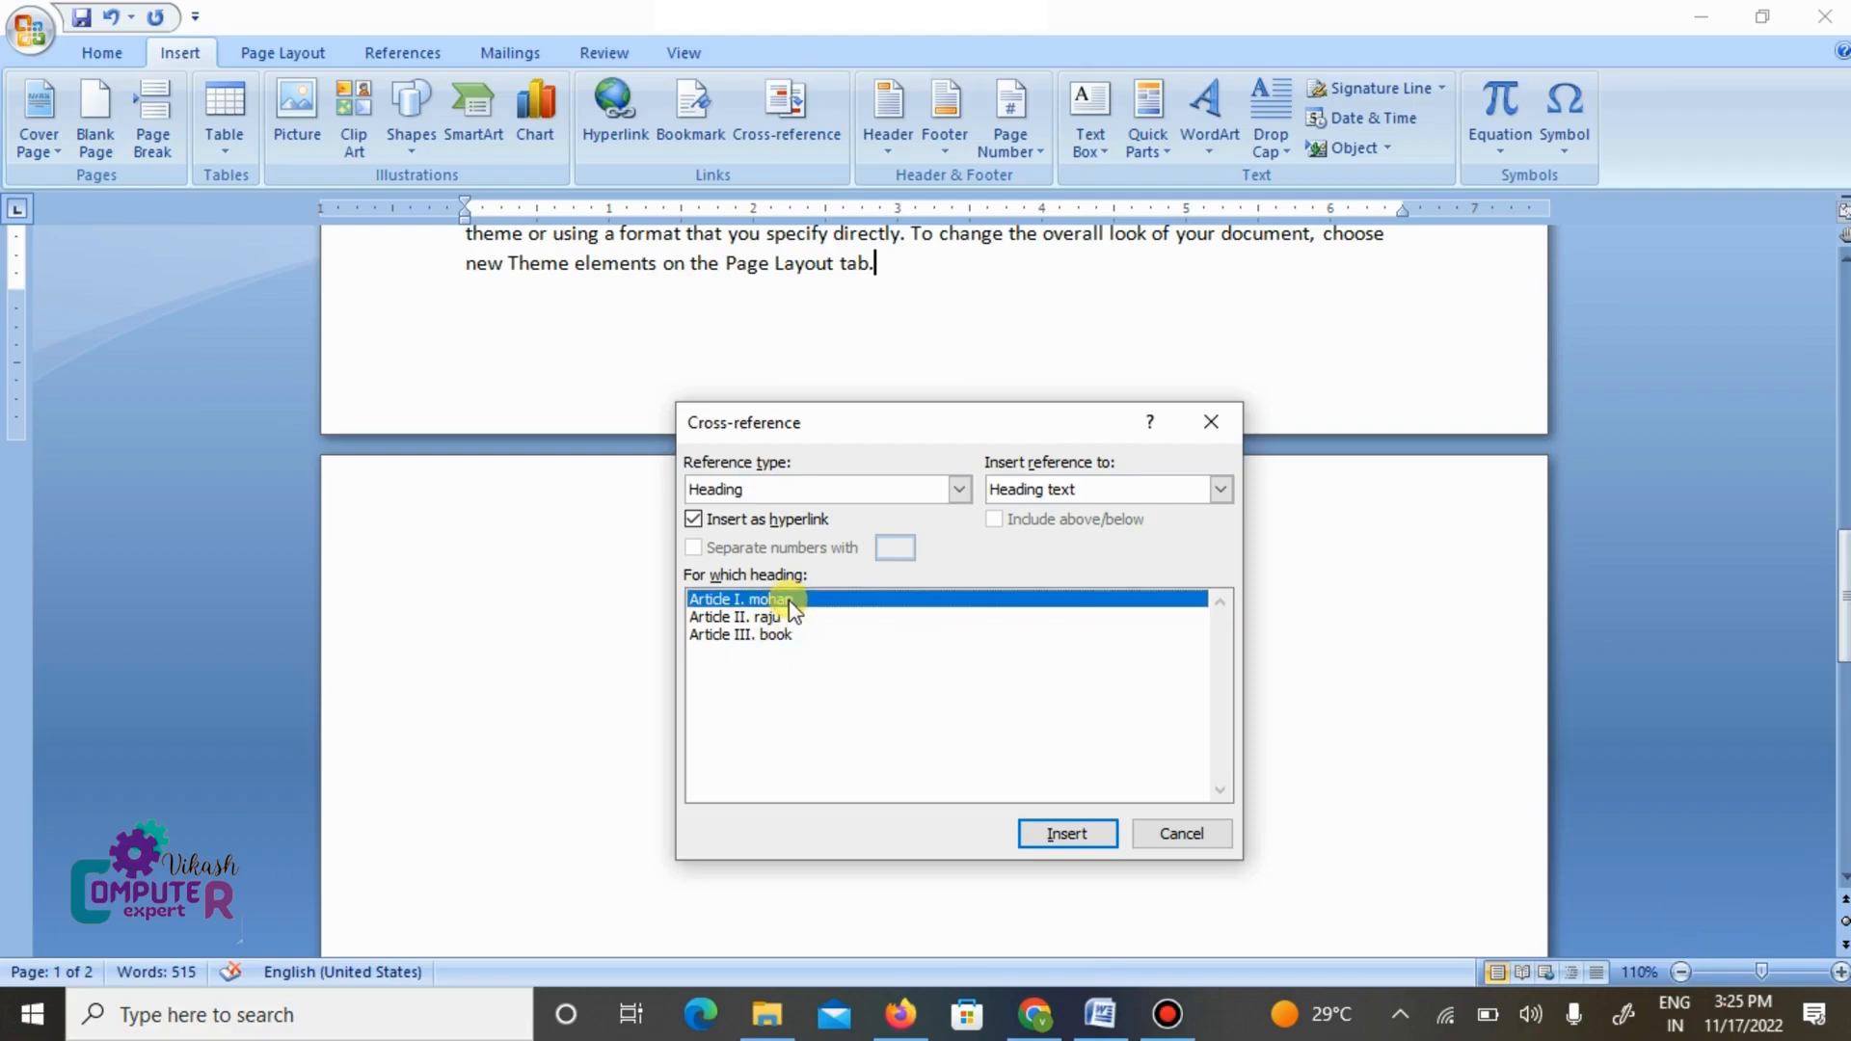
{"action": "left_click", "coordinate": [1068, 835]}
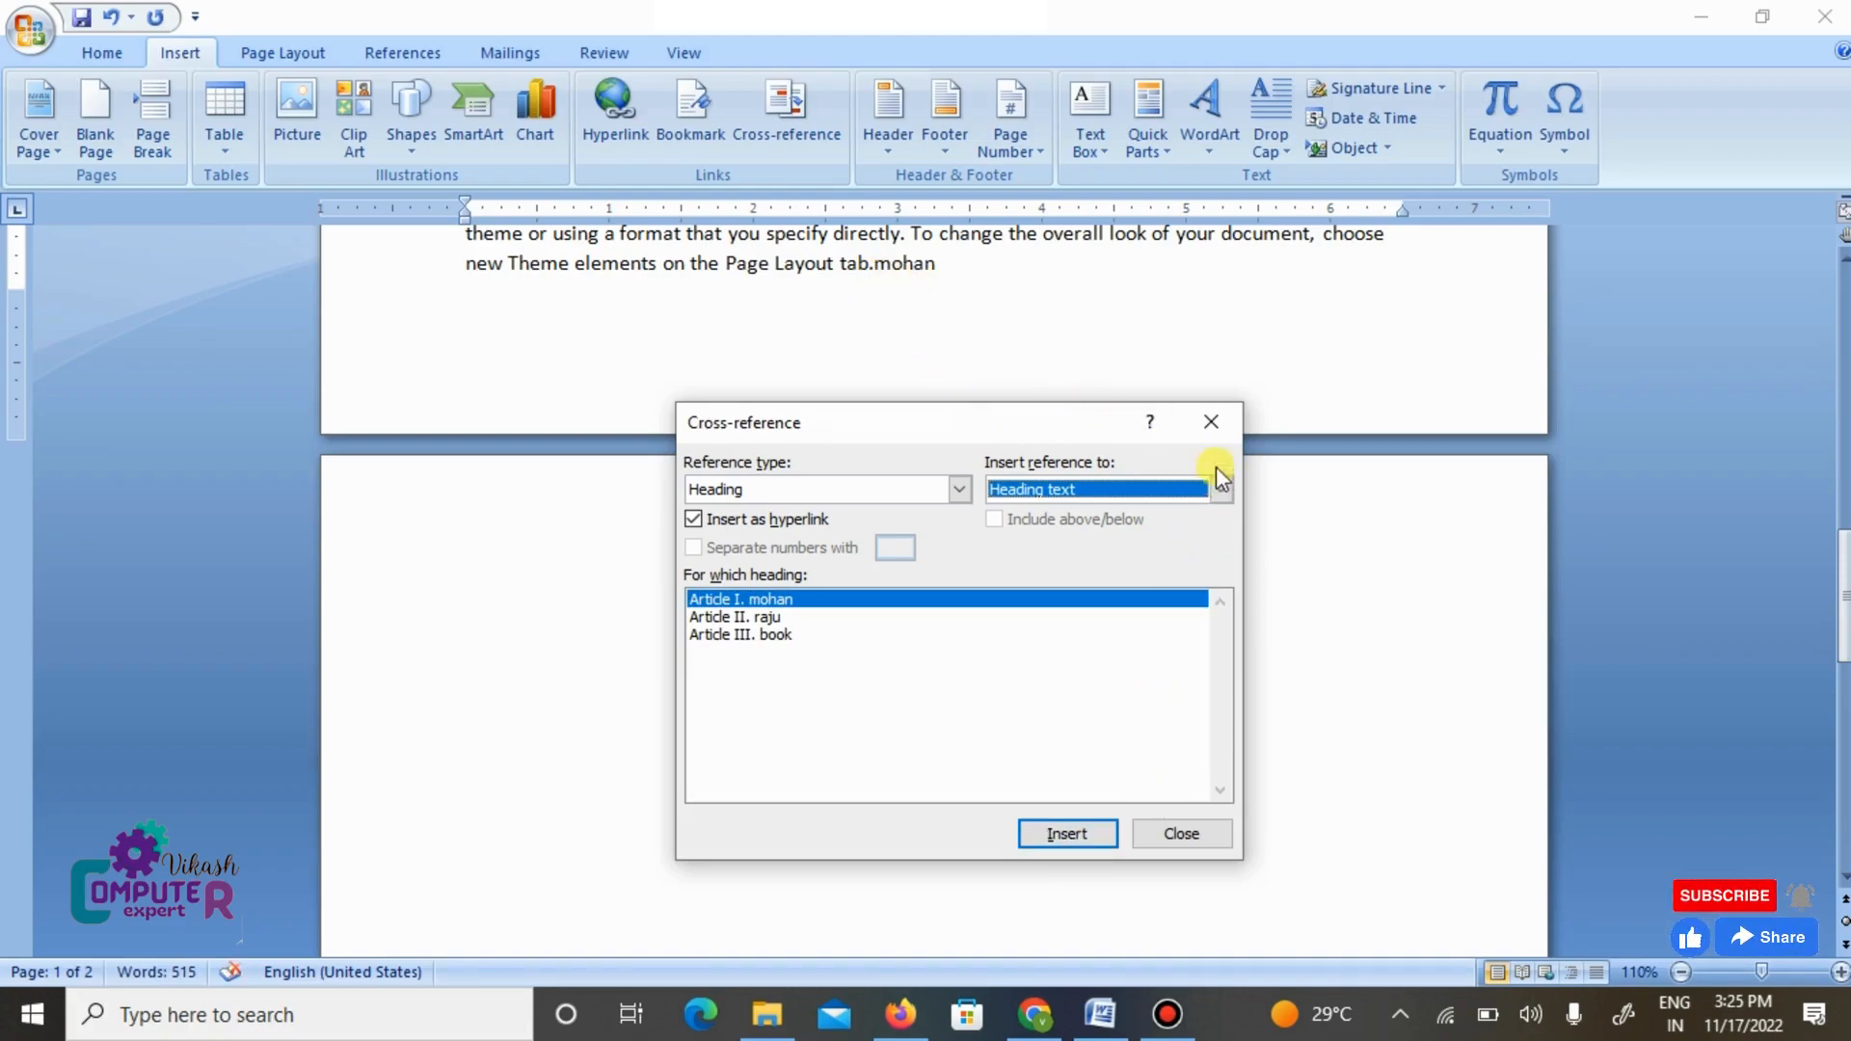
{"action": "left_click", "coordinate": [1211, 420]}
- Insert a cross-reference to the Article II heading's text on the first line of the second page
{"action": "left_click", "coordinate": [465, 611]}
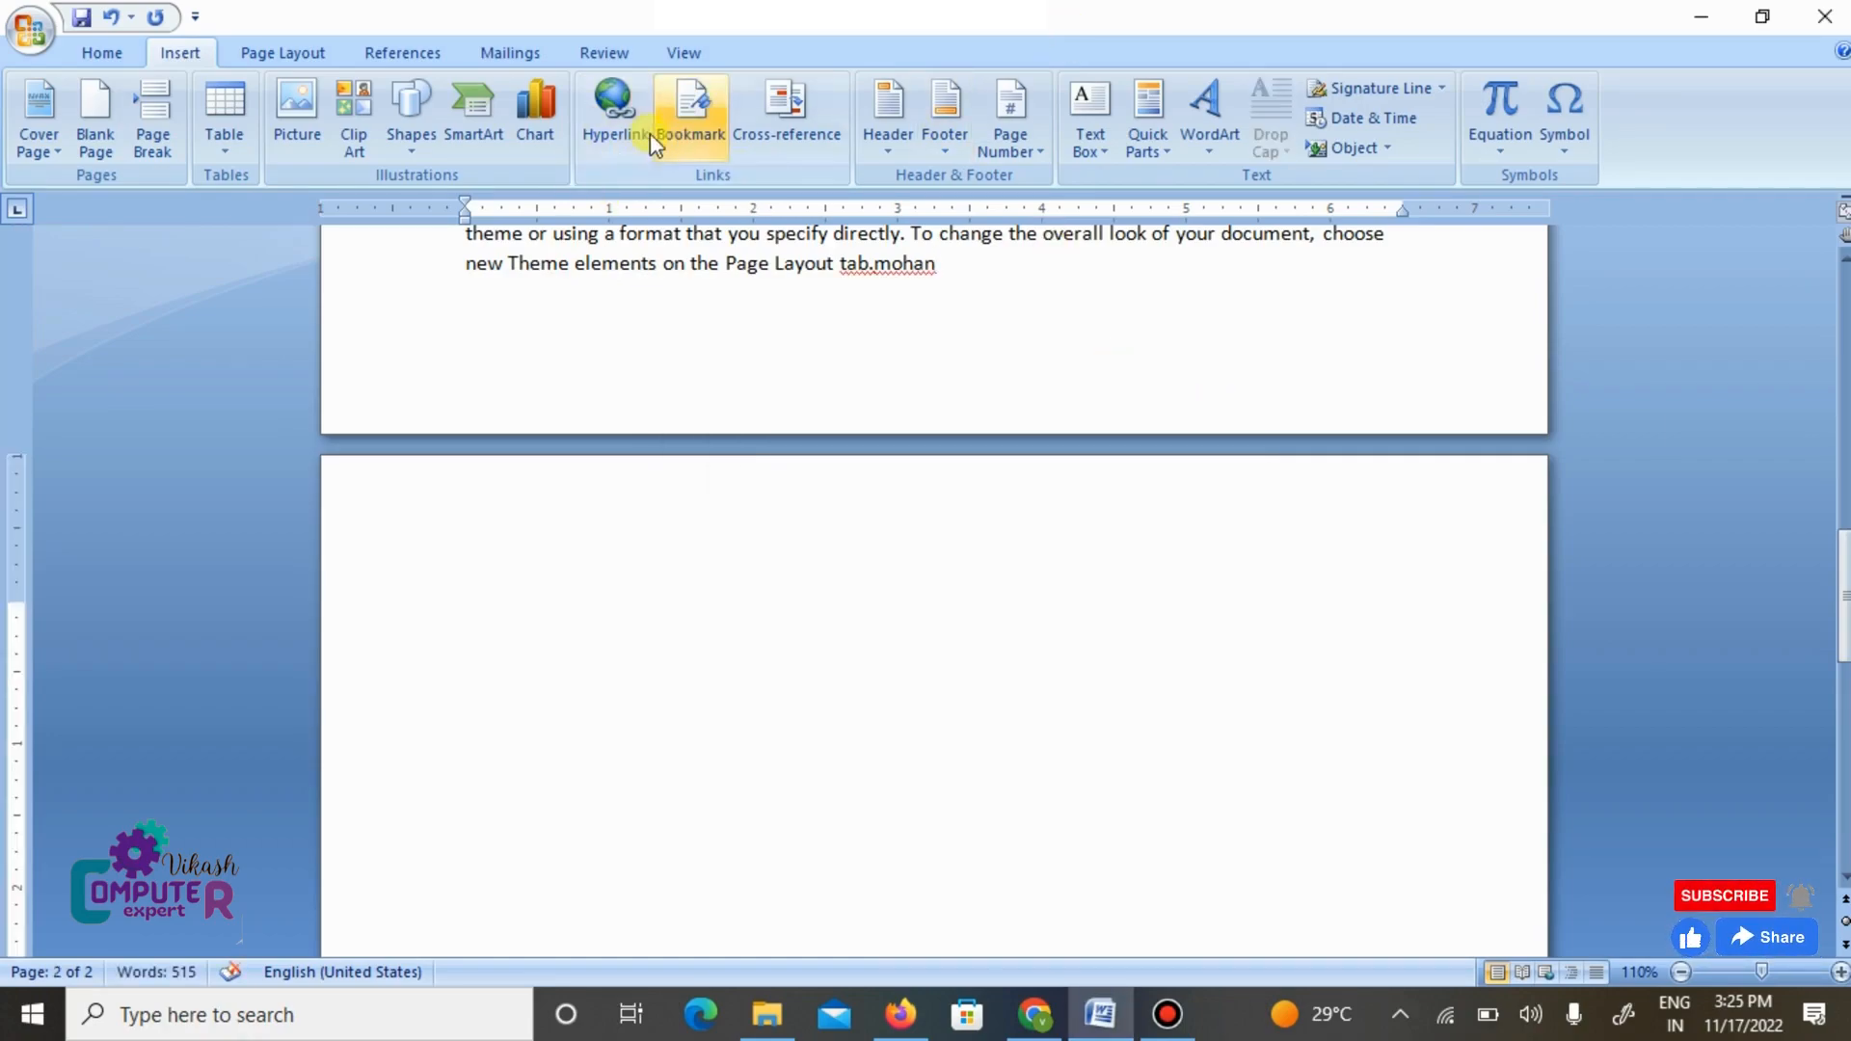
{"action": "left_click", "coordinate": [786, 111]}
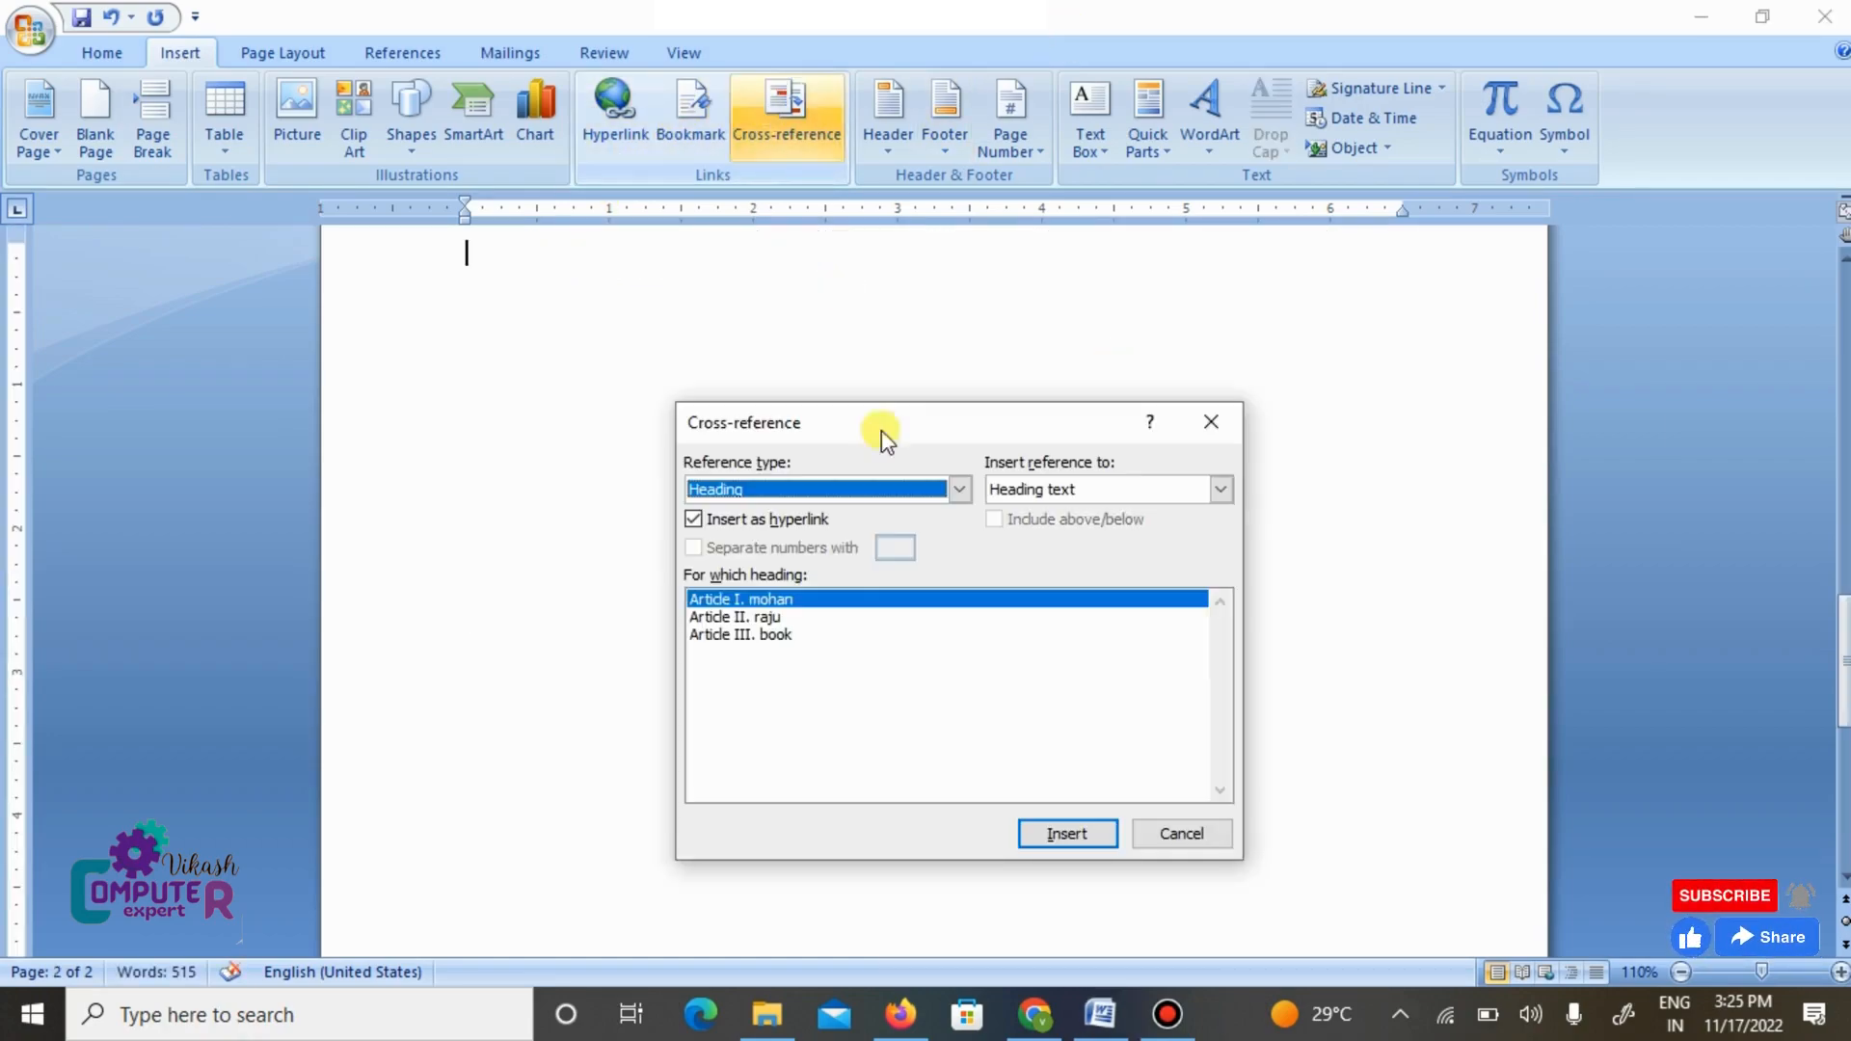
{"action": "left_click", "coordinate": [764, 617]}
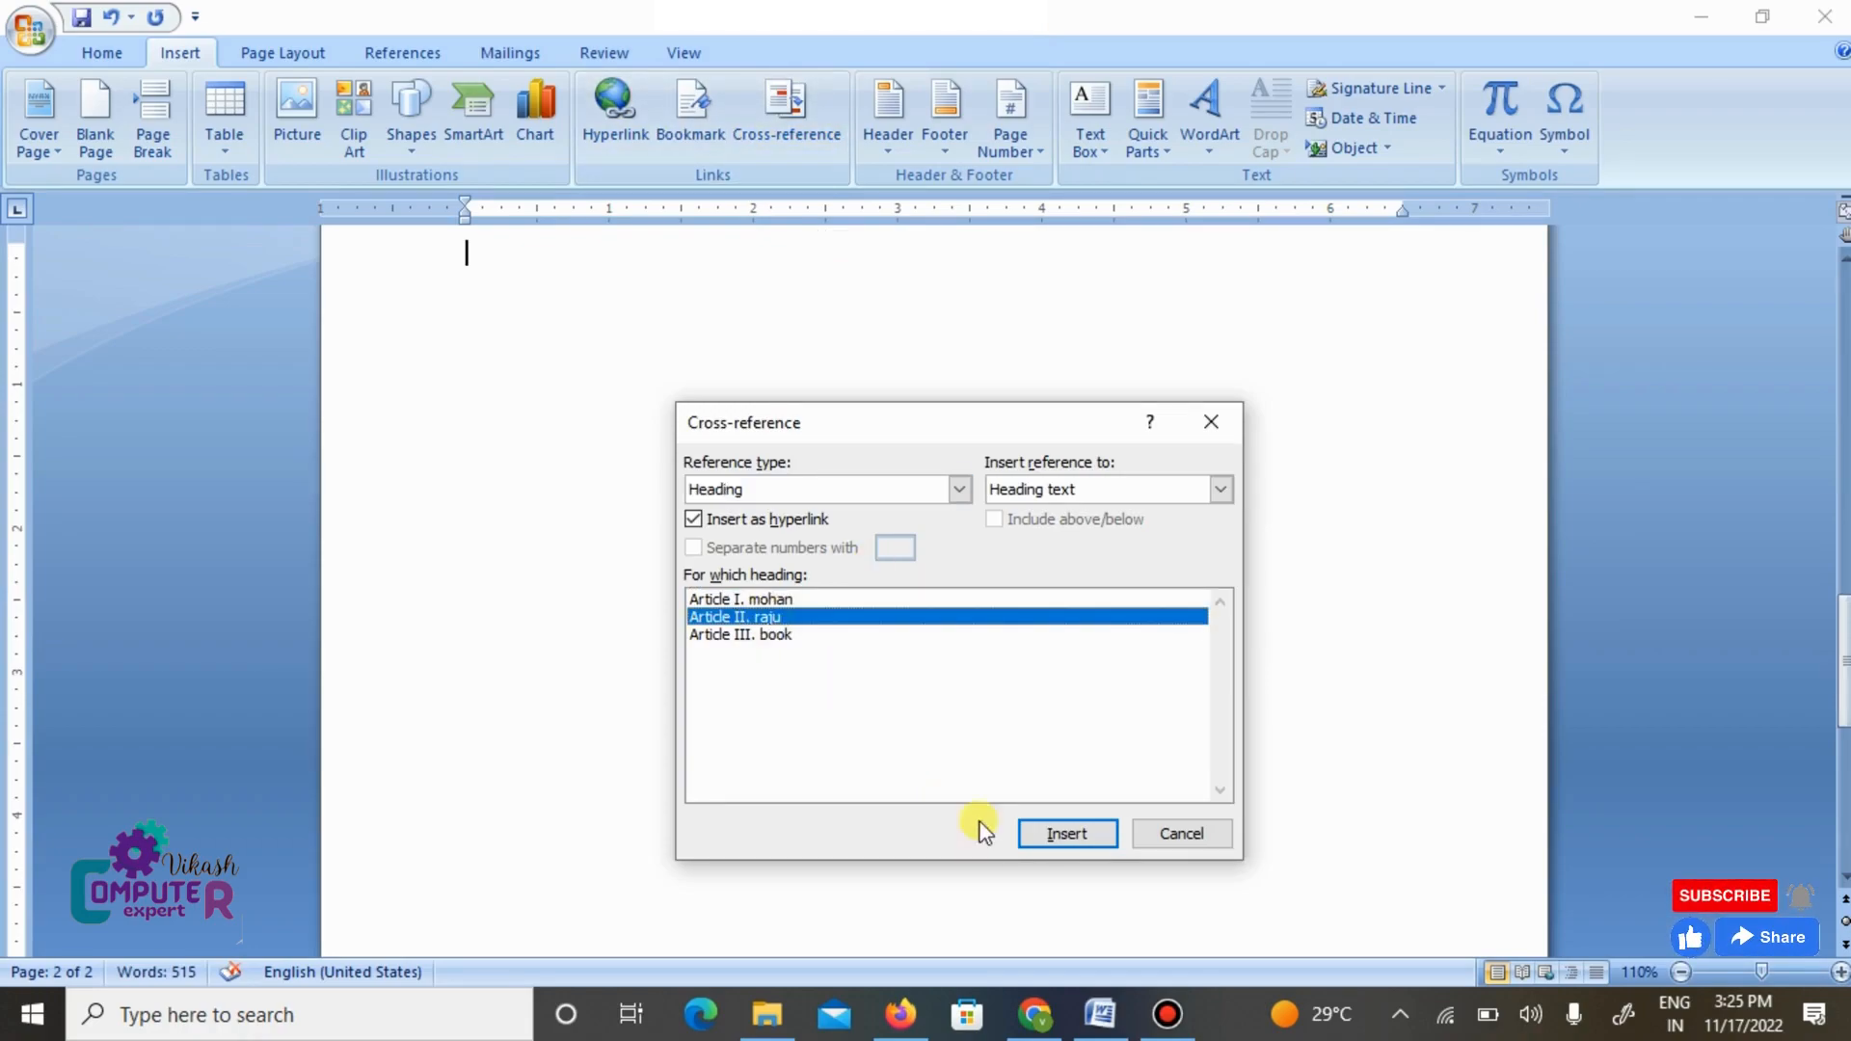
{"action": "left_click", "coordinate": [1045, 831]}
{"action": "left_click", "coordinate": [1196, 832]}
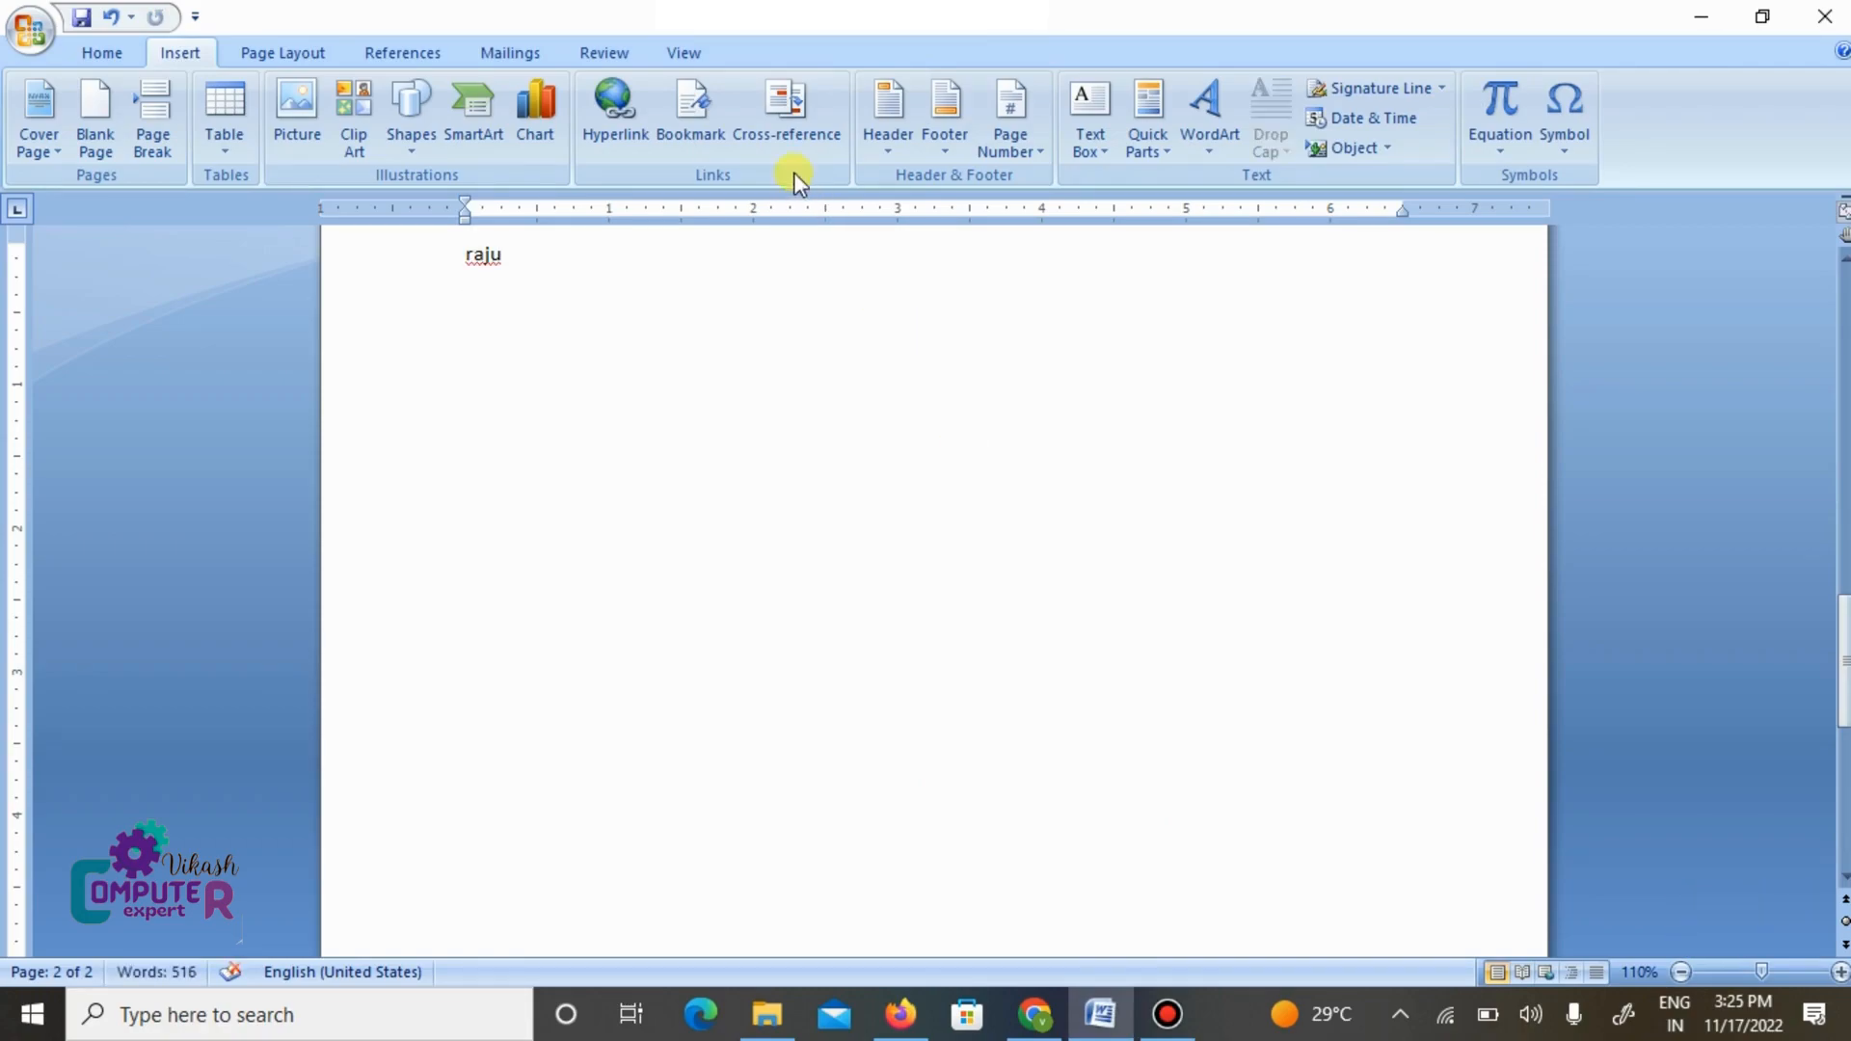
- Insert a cross-reference to the Article III heading "book" on a new line below the Article II reference
{"action": "left_click", "coordinate": [786, 144]}
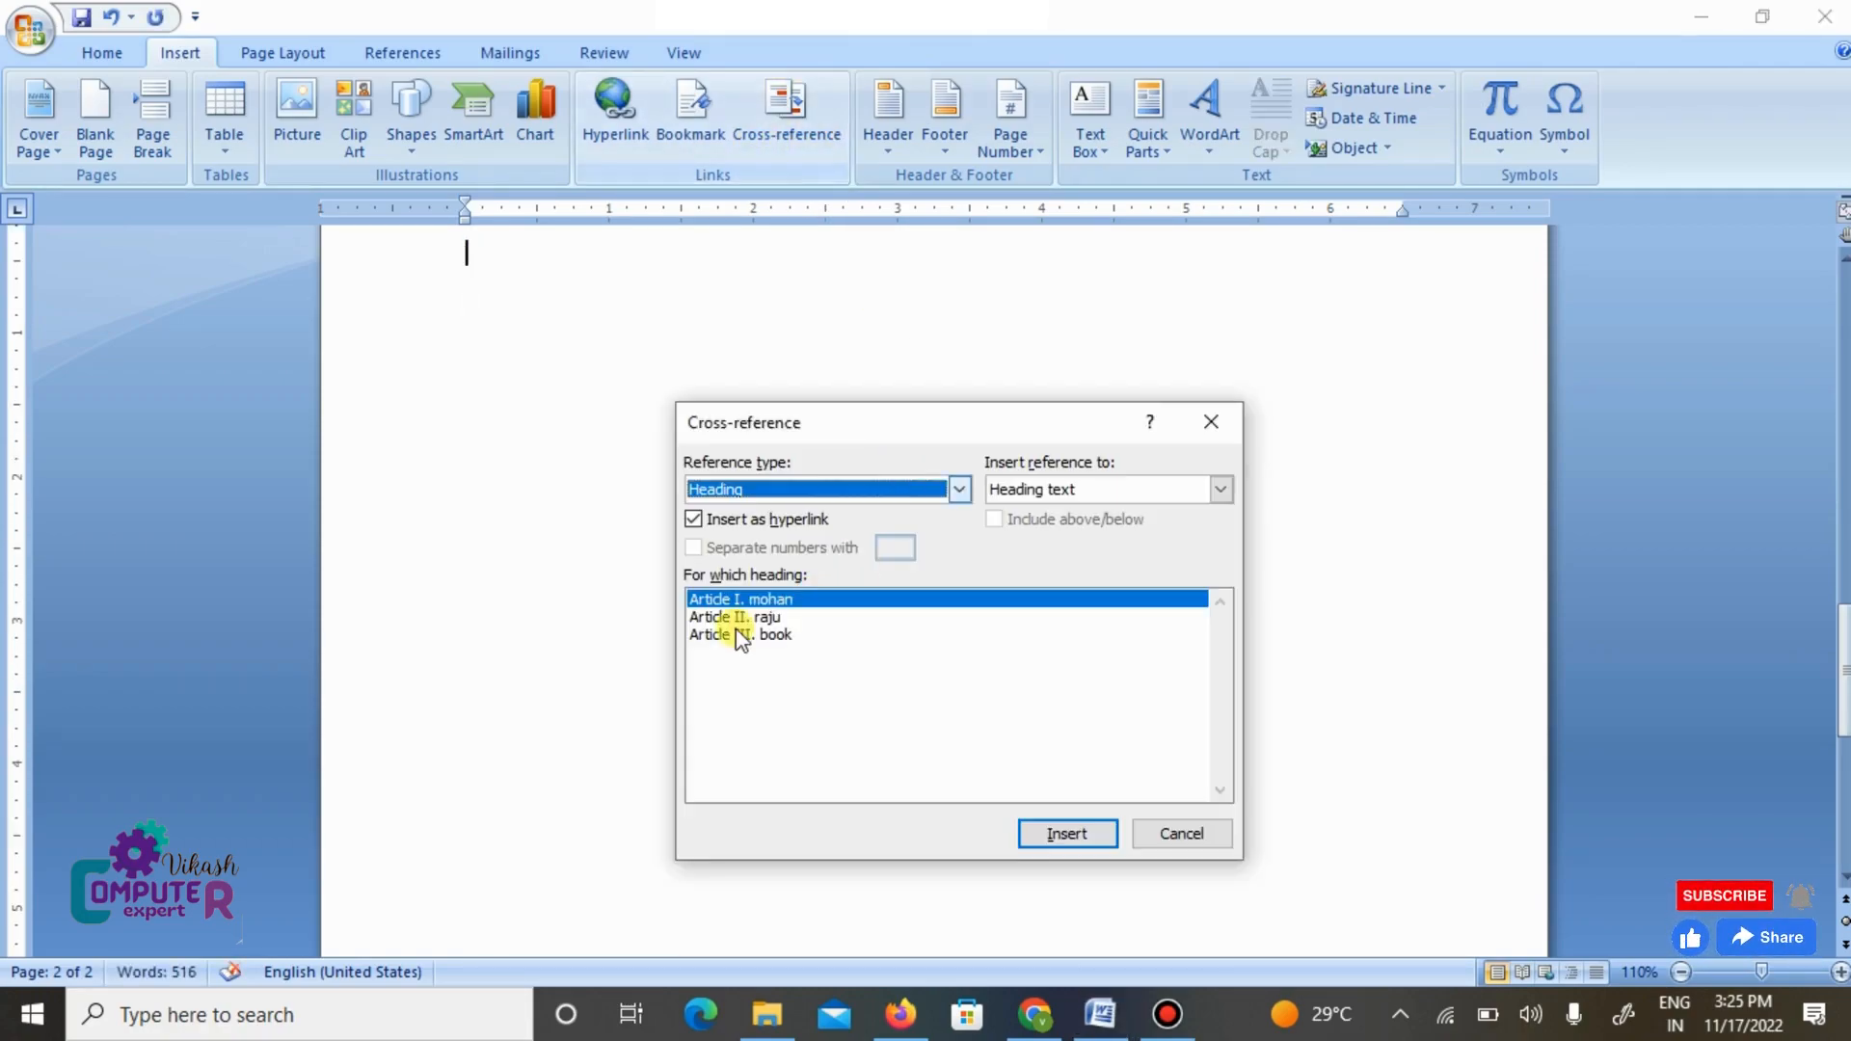
{"action": "left_click", "coordinate": [736, 634]}
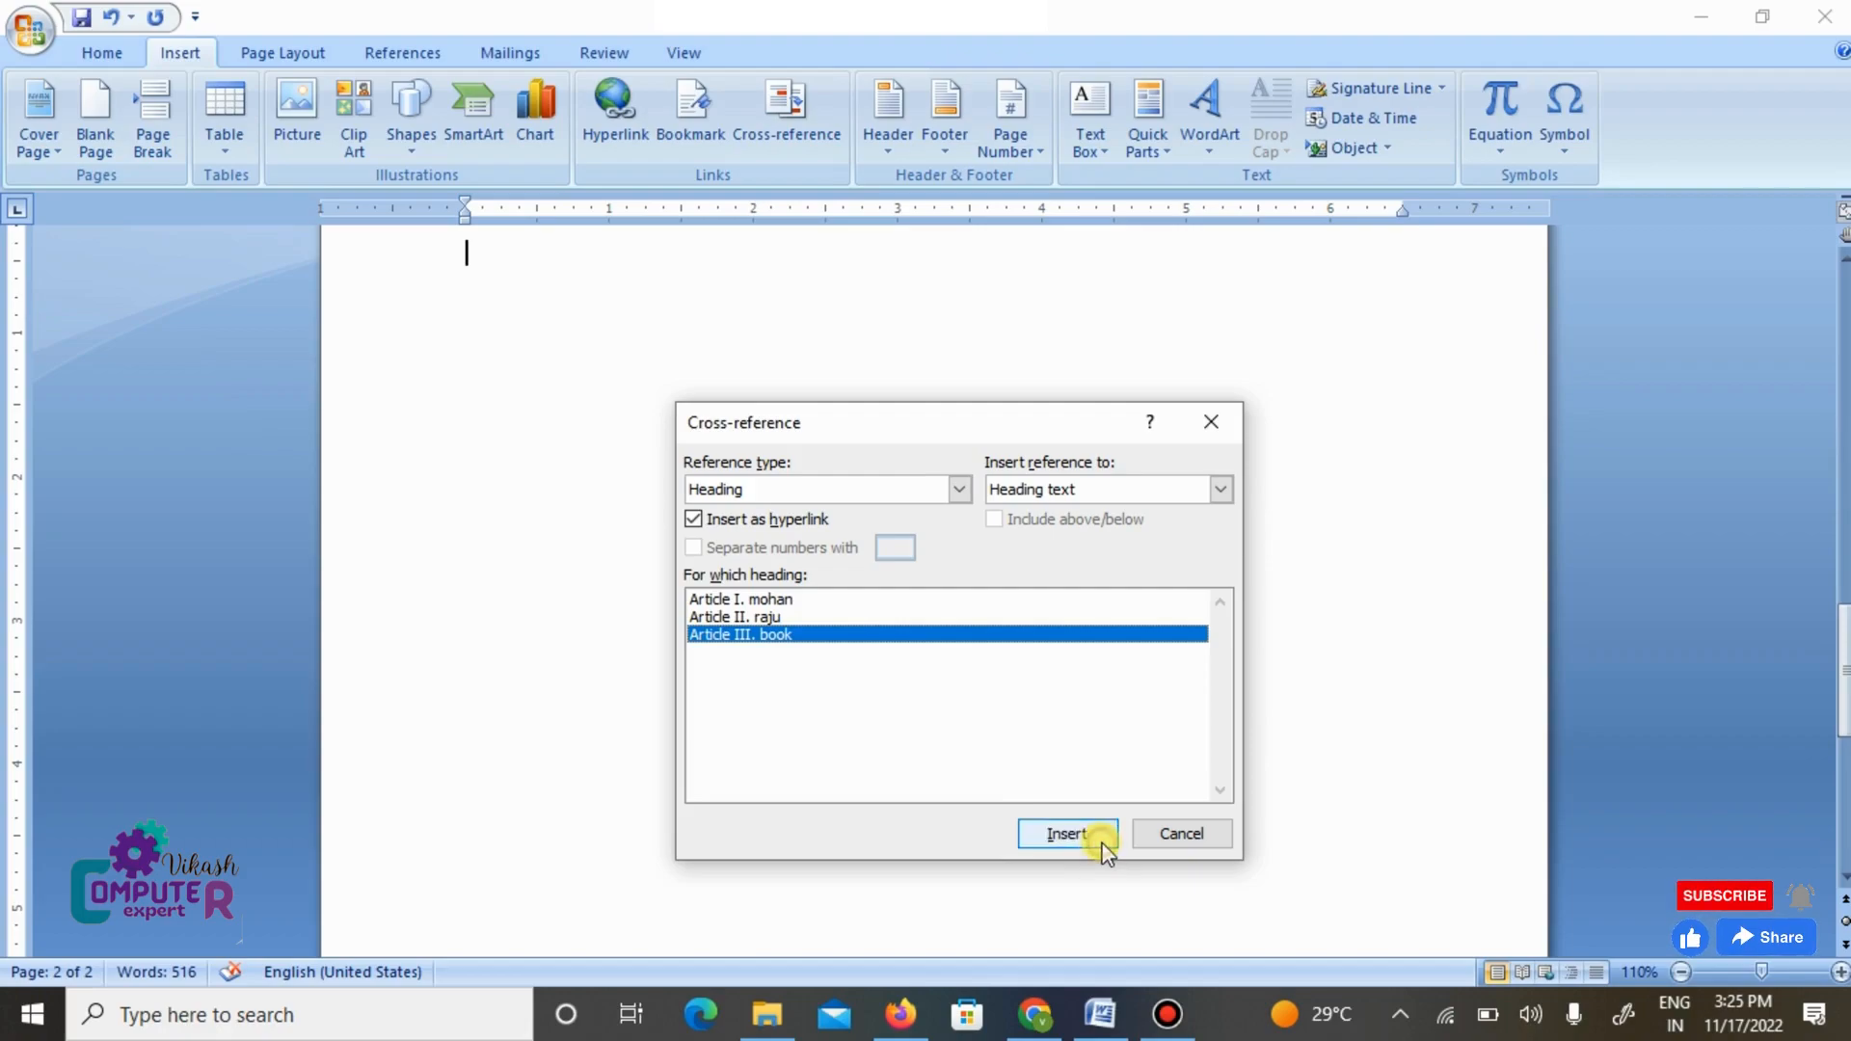
{"action": "left_click", "coordinate": [1066, 834]}
{"action": "left_click", "coordinate": [1182, 833]}
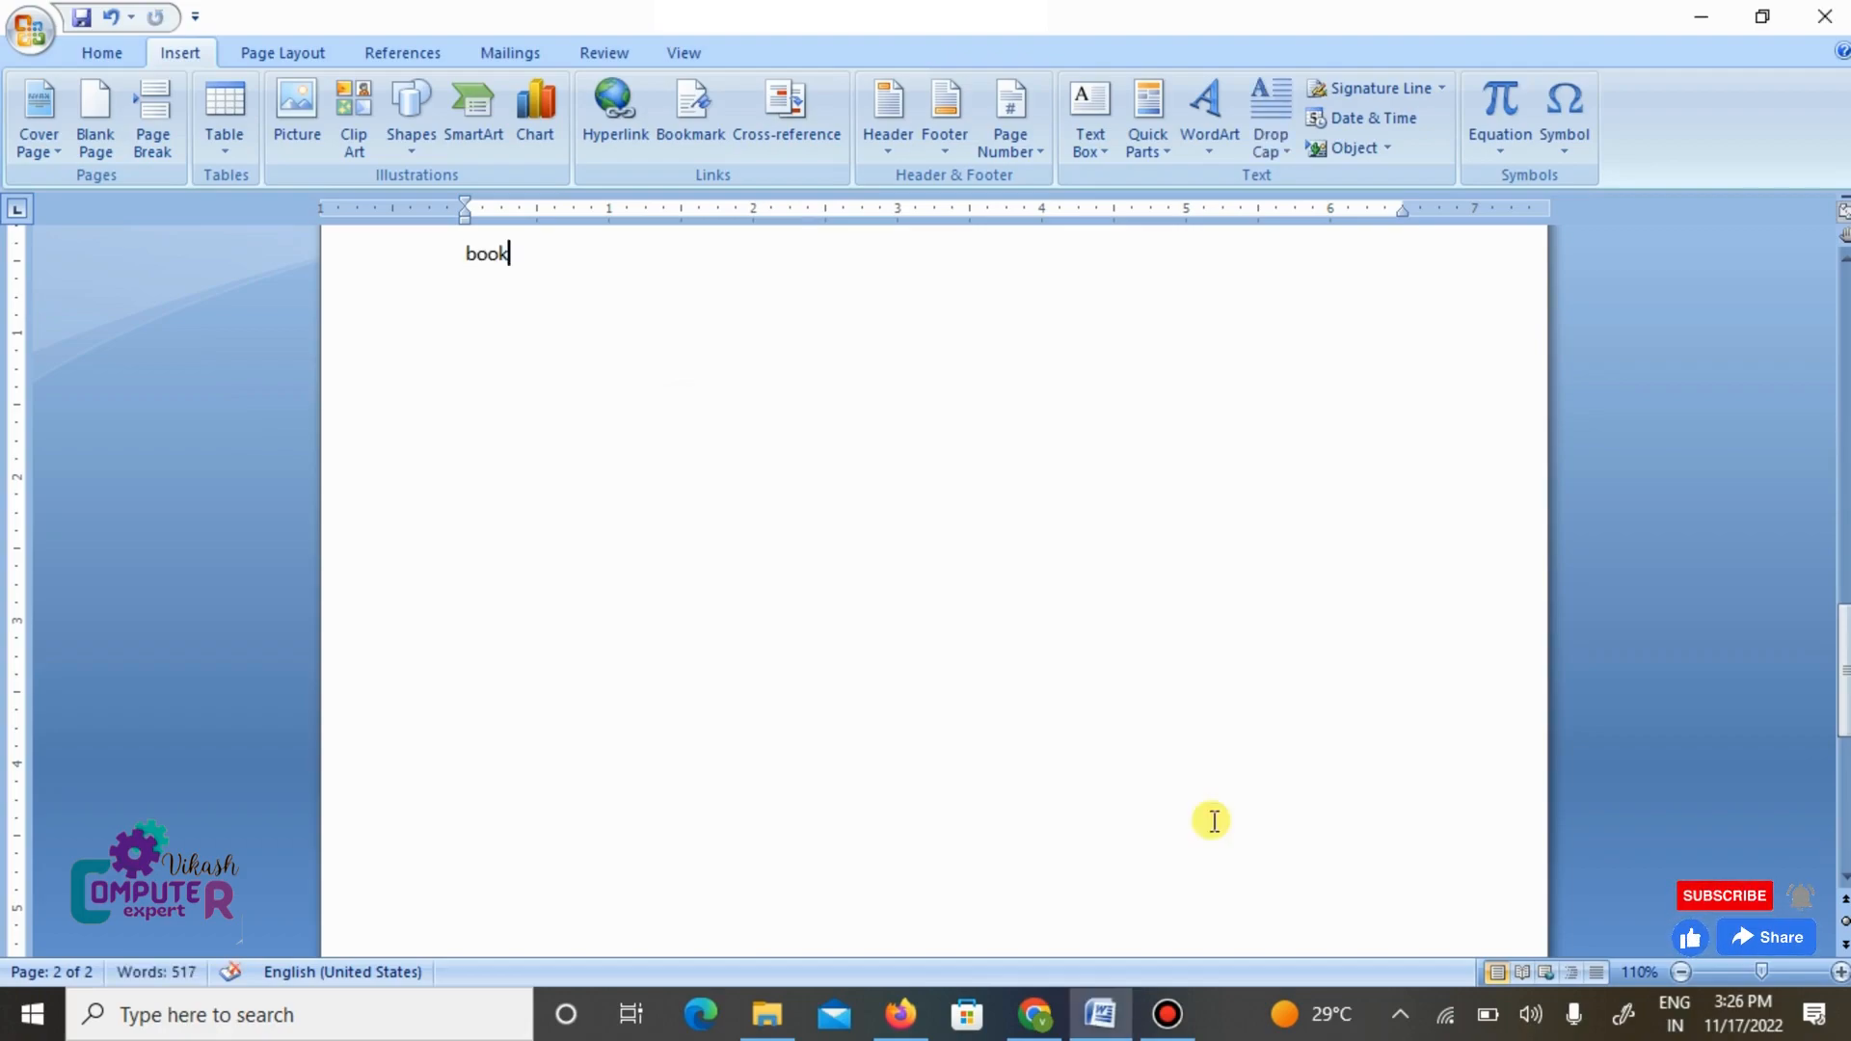
- Follow the cross-reference at the end of the last paragraph to the Article I heading
{"action": "scroll", "coordinate": [1000, 551], "scroll_direction": "up", "scroll_amount": 7}
{"action": "scroll", "coordinate": [1000, 552], "scroll_direction": "up", "scroll_amount": 2}
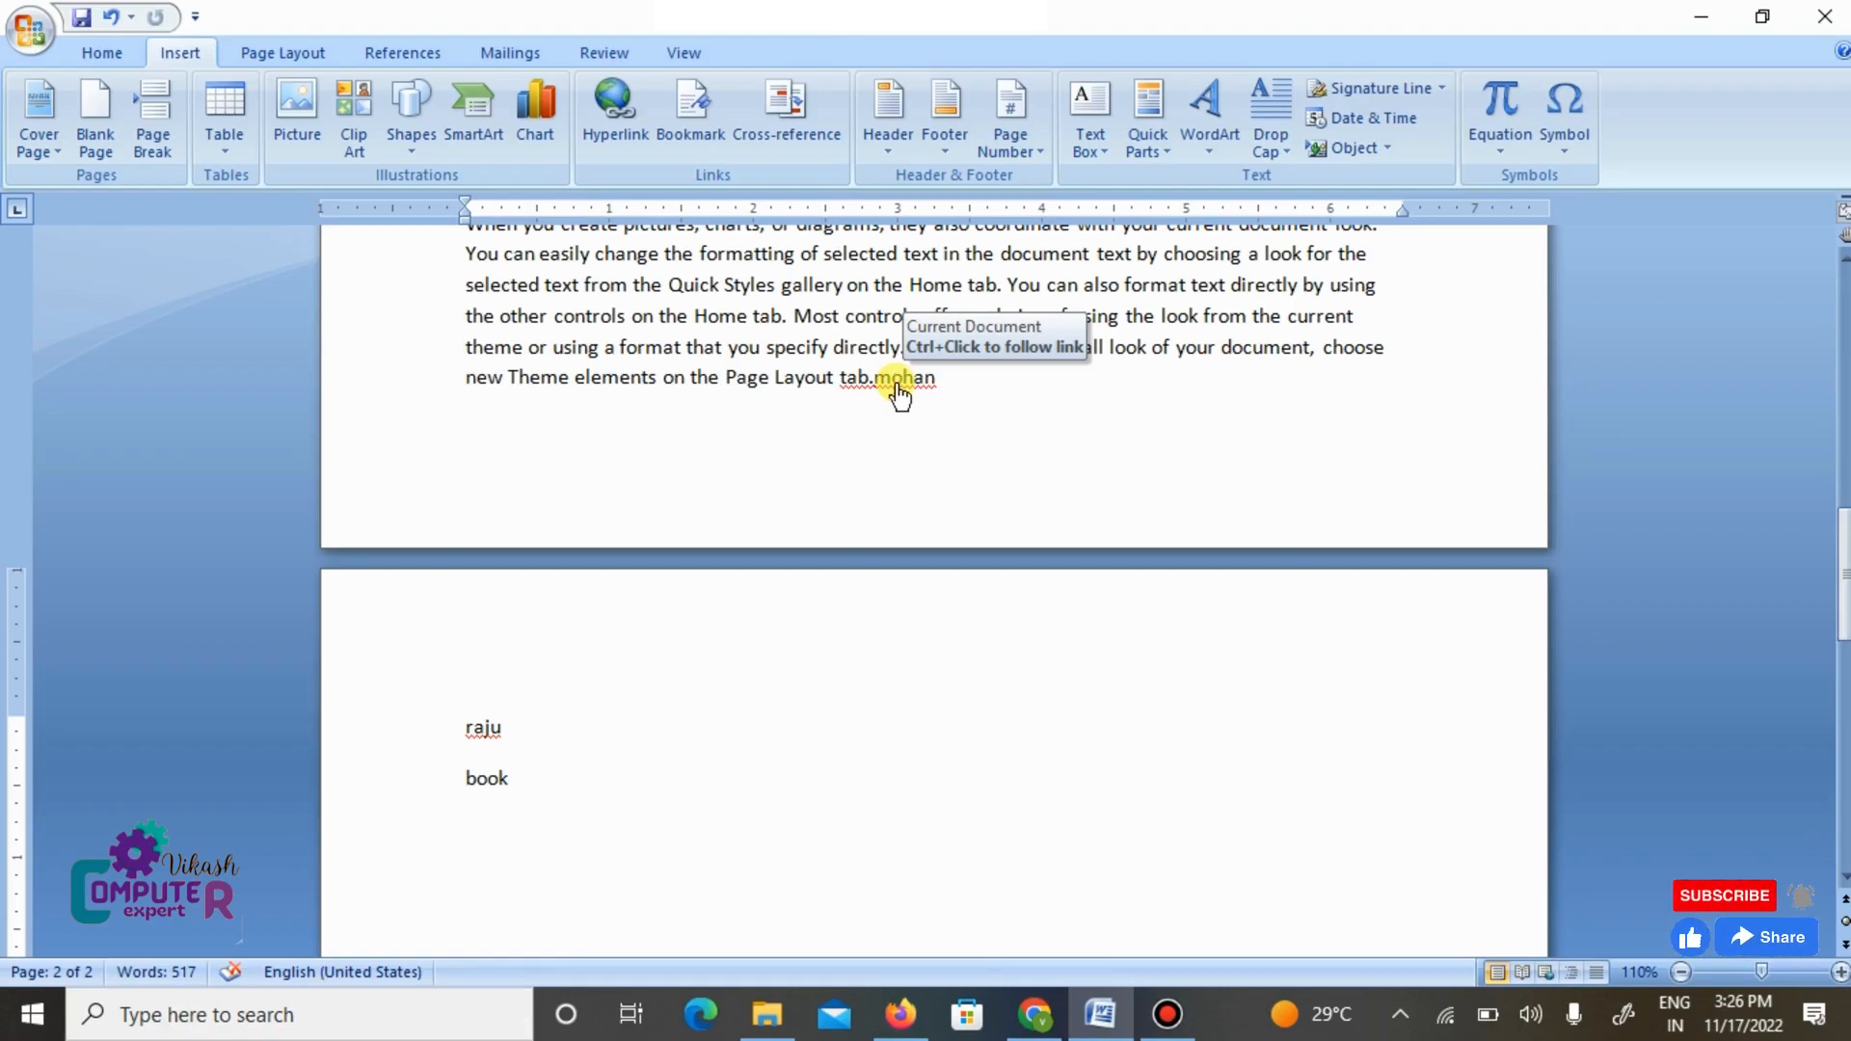
{"action": "left_click", "coordinate": [896, 385], "text": "ctrl"}
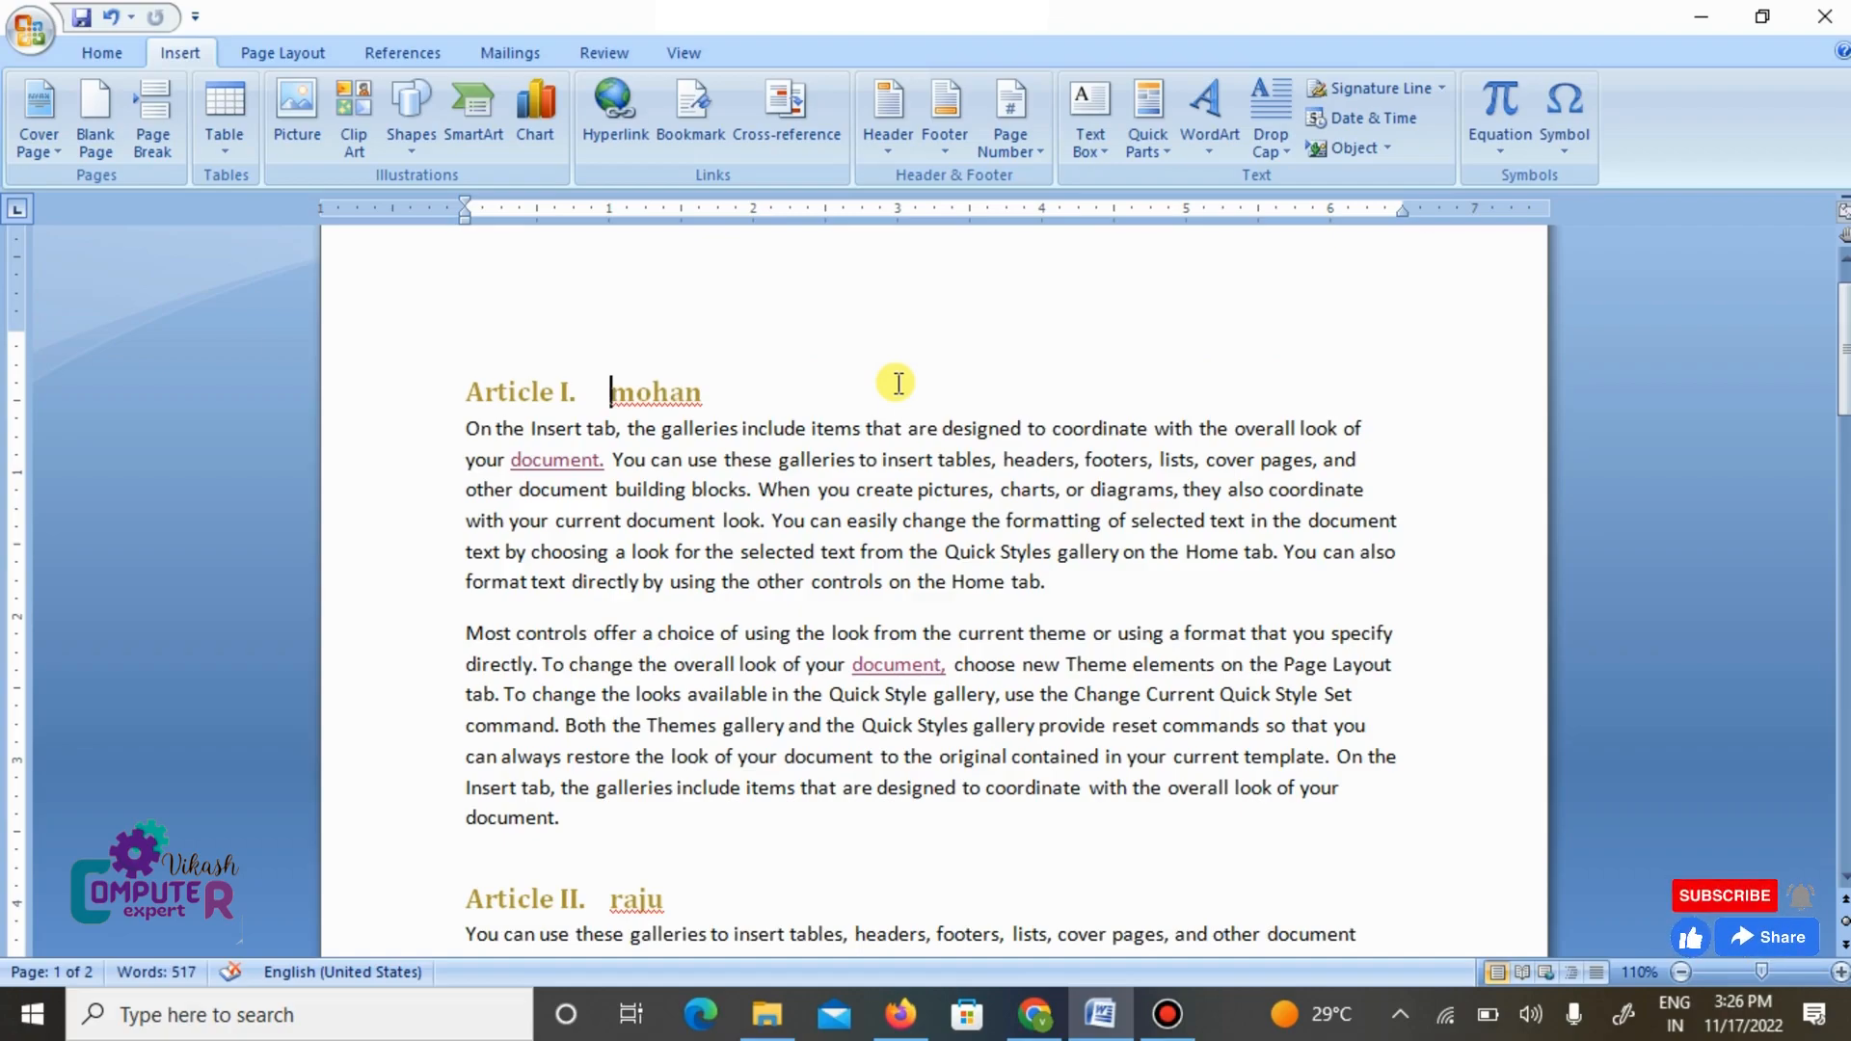
- Follow the cross-reference on the second page's first line to the Article II heading
{"action": "scroll", "coordinate": [888, 380], "scroll_direction": "down", "scroll_amount": 15}
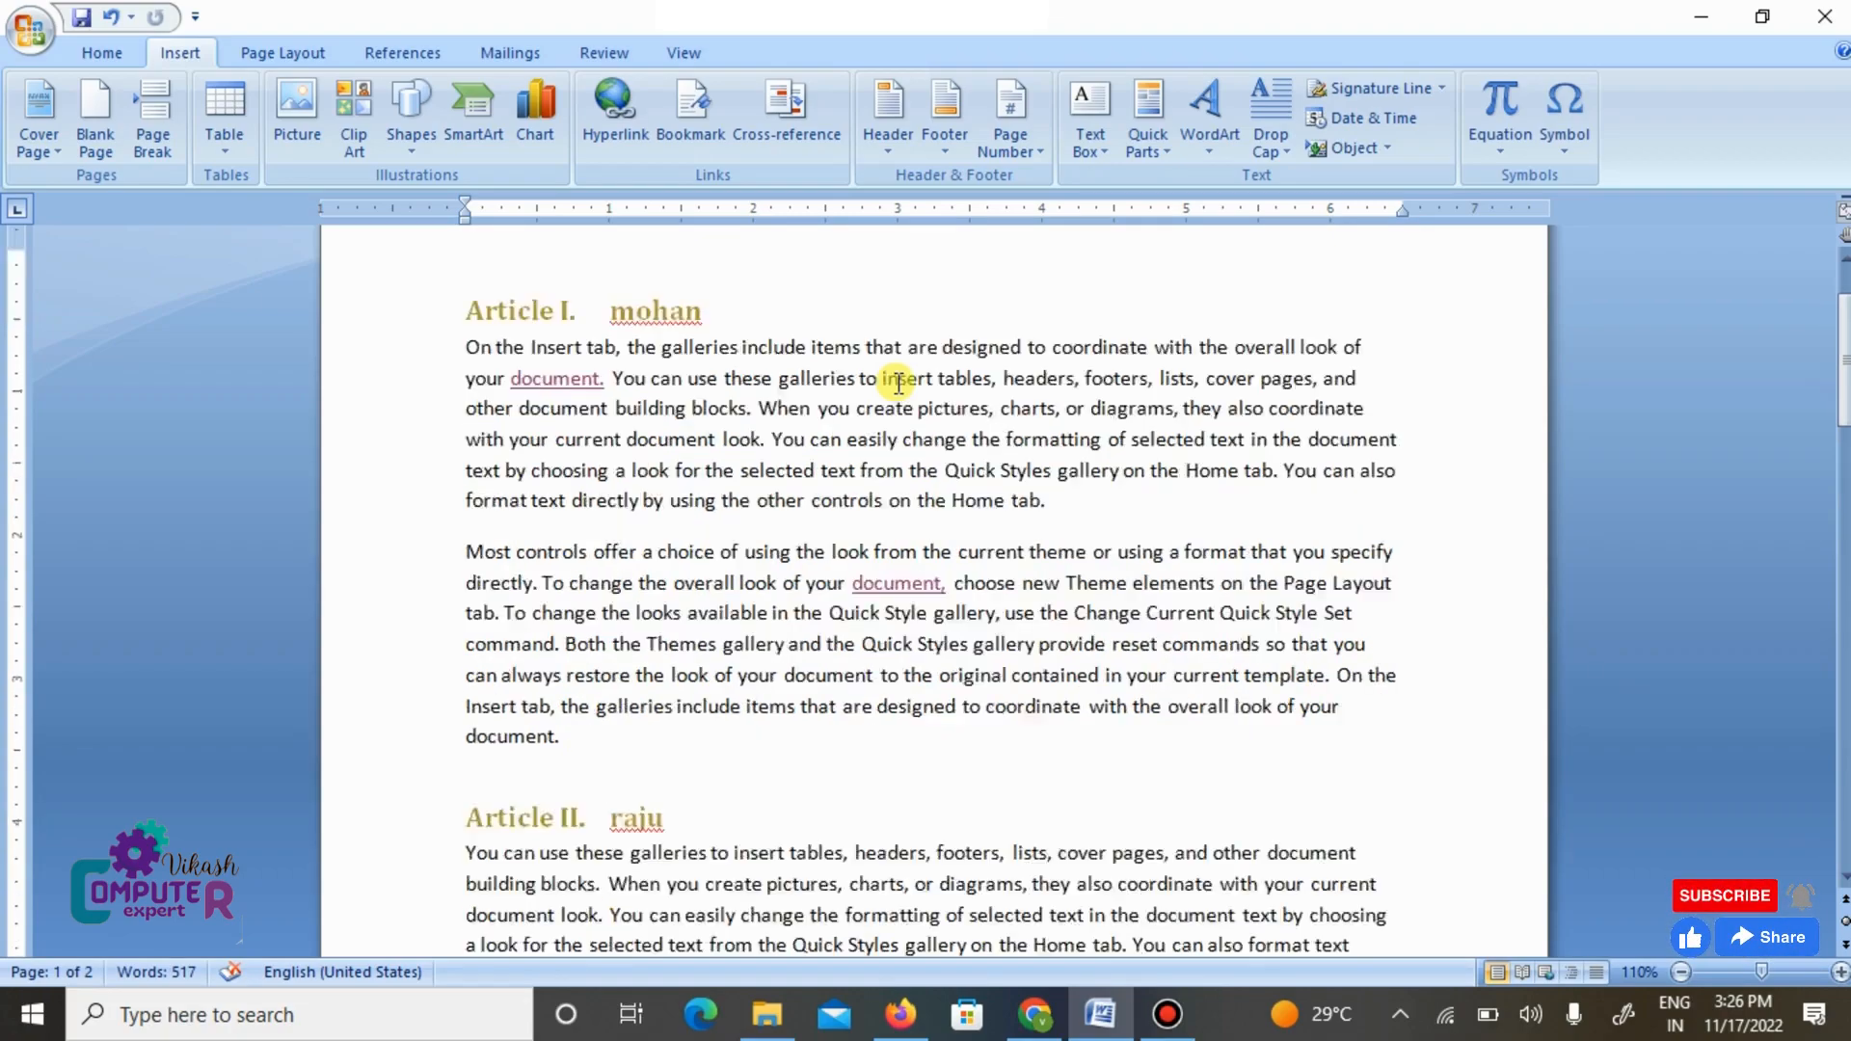
{"action": "scroll", "coordinate": [893, 413], "scroll_direction": "up", "scroll_amount": 5}
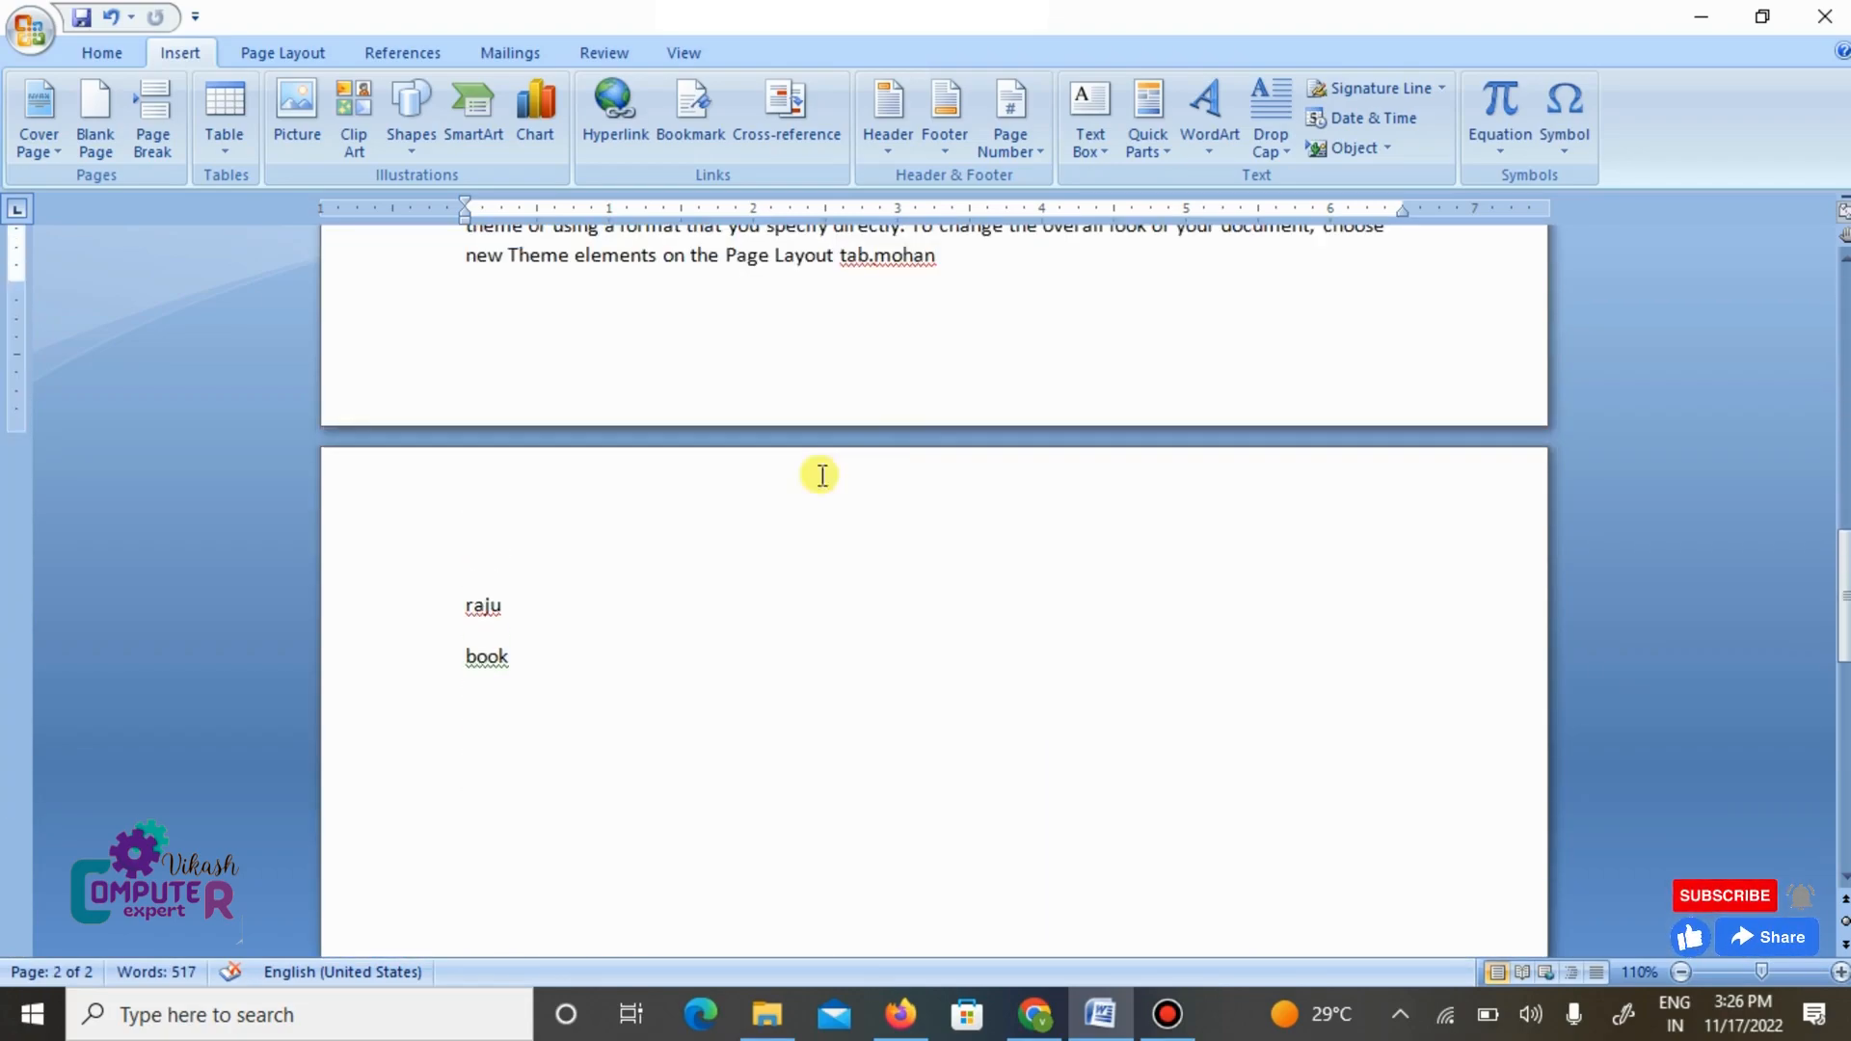
{"action": "left_click", "coordinate": [477, 605], "text": "ctrl"}
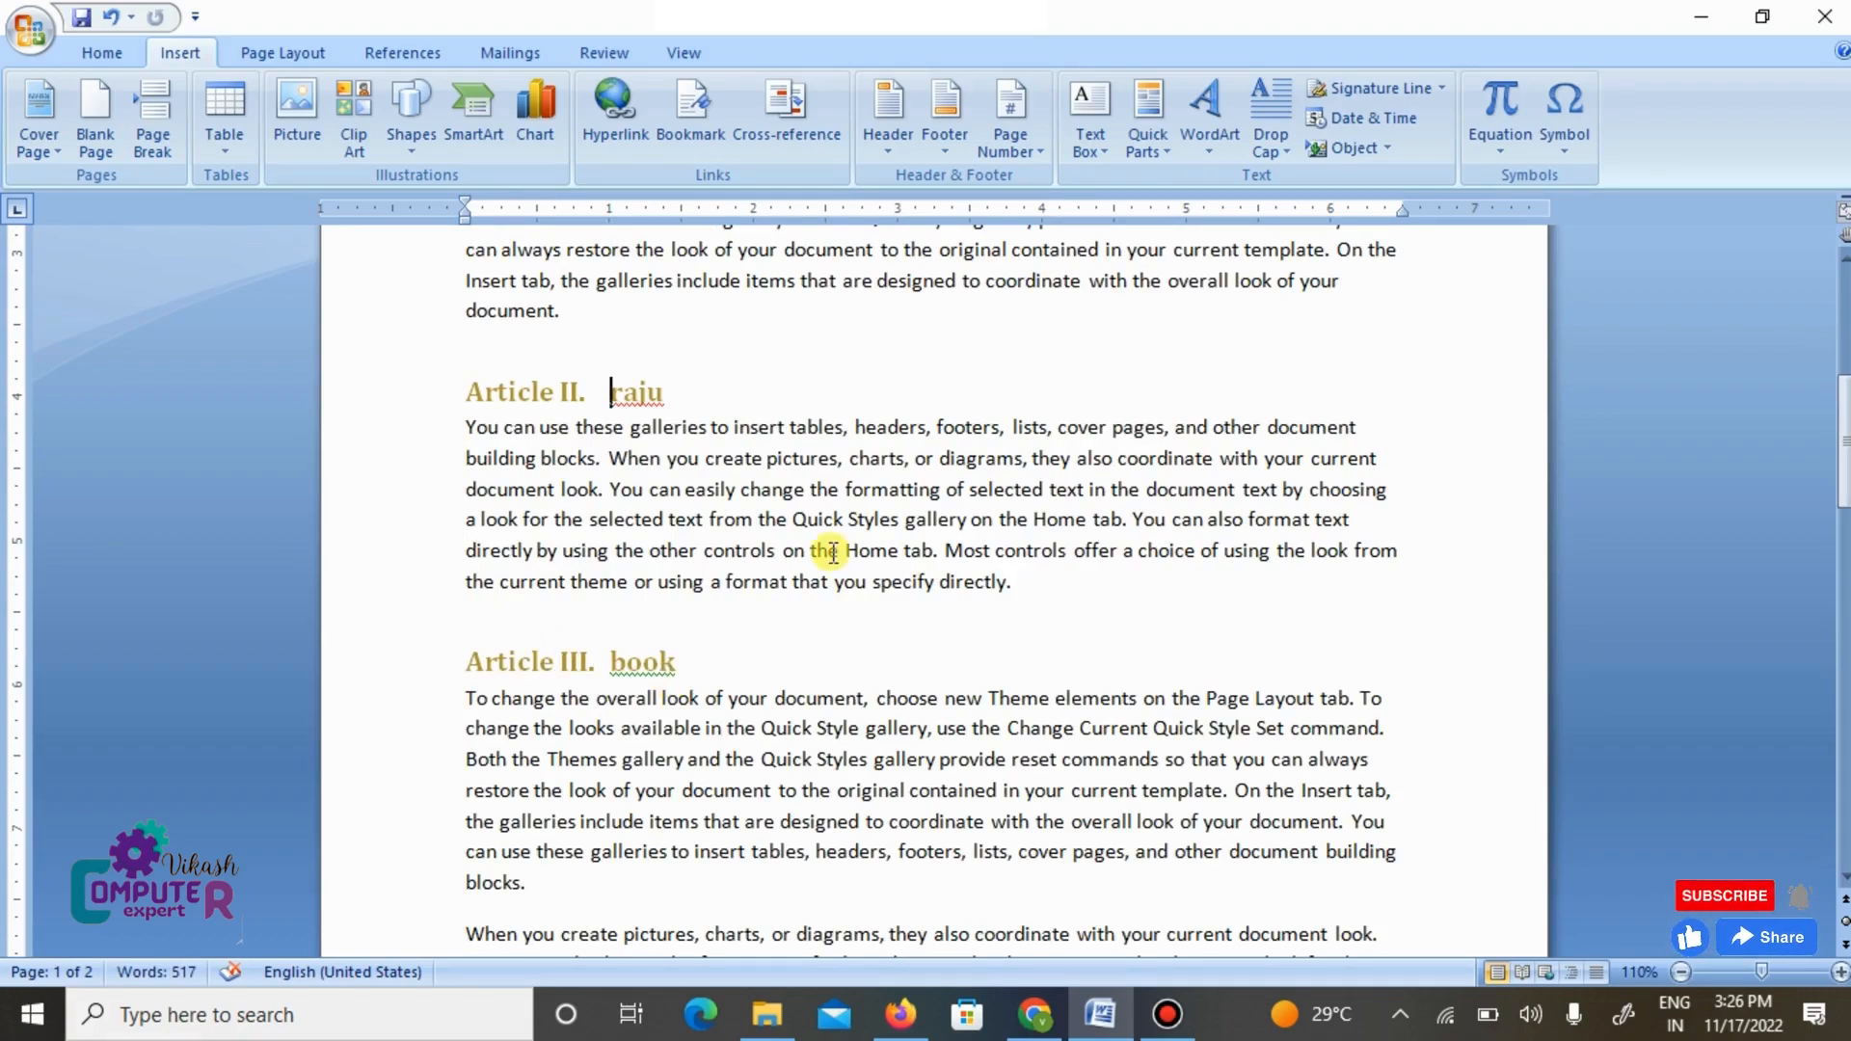
{"action": "scroll", "coordinate": [833, 553], "scroll_direction": "up", "scroll_amount": 6}
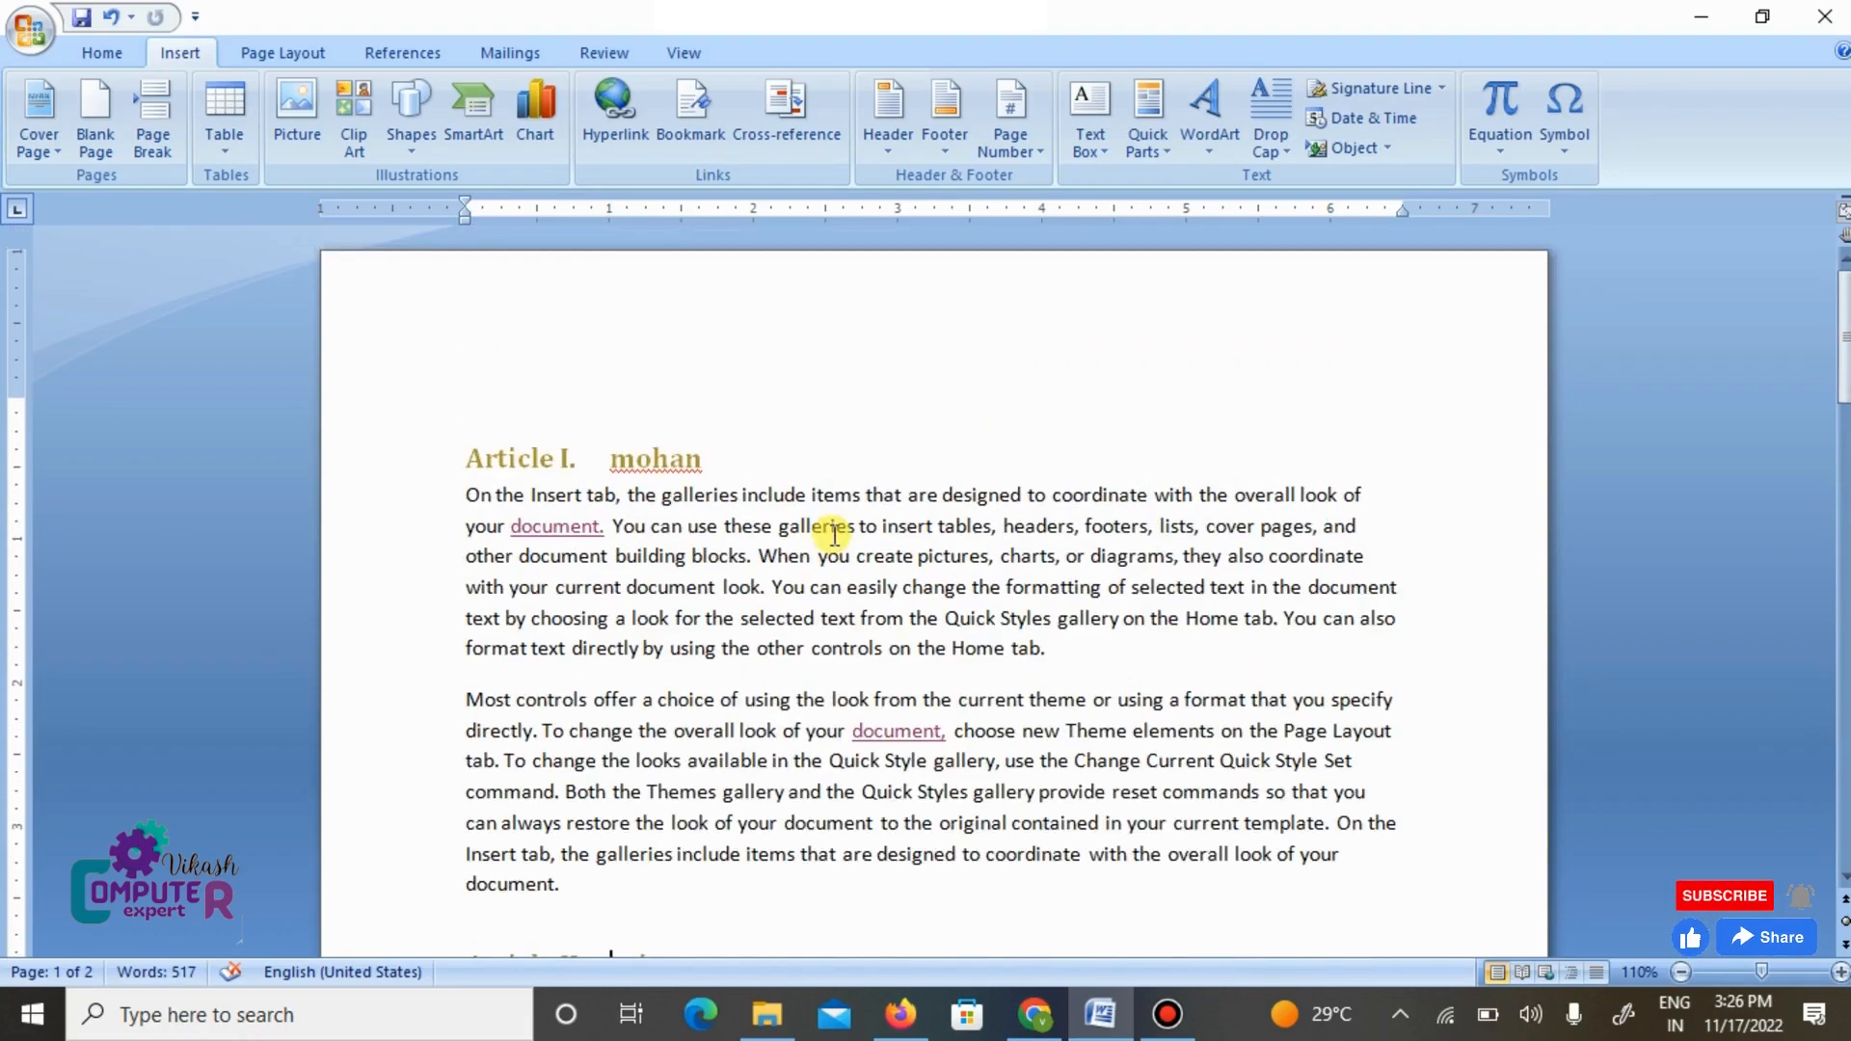
{"action": "scroll", "coordinate": [834, 534], "scroll_direction": "down", "scroll_amount": 2}
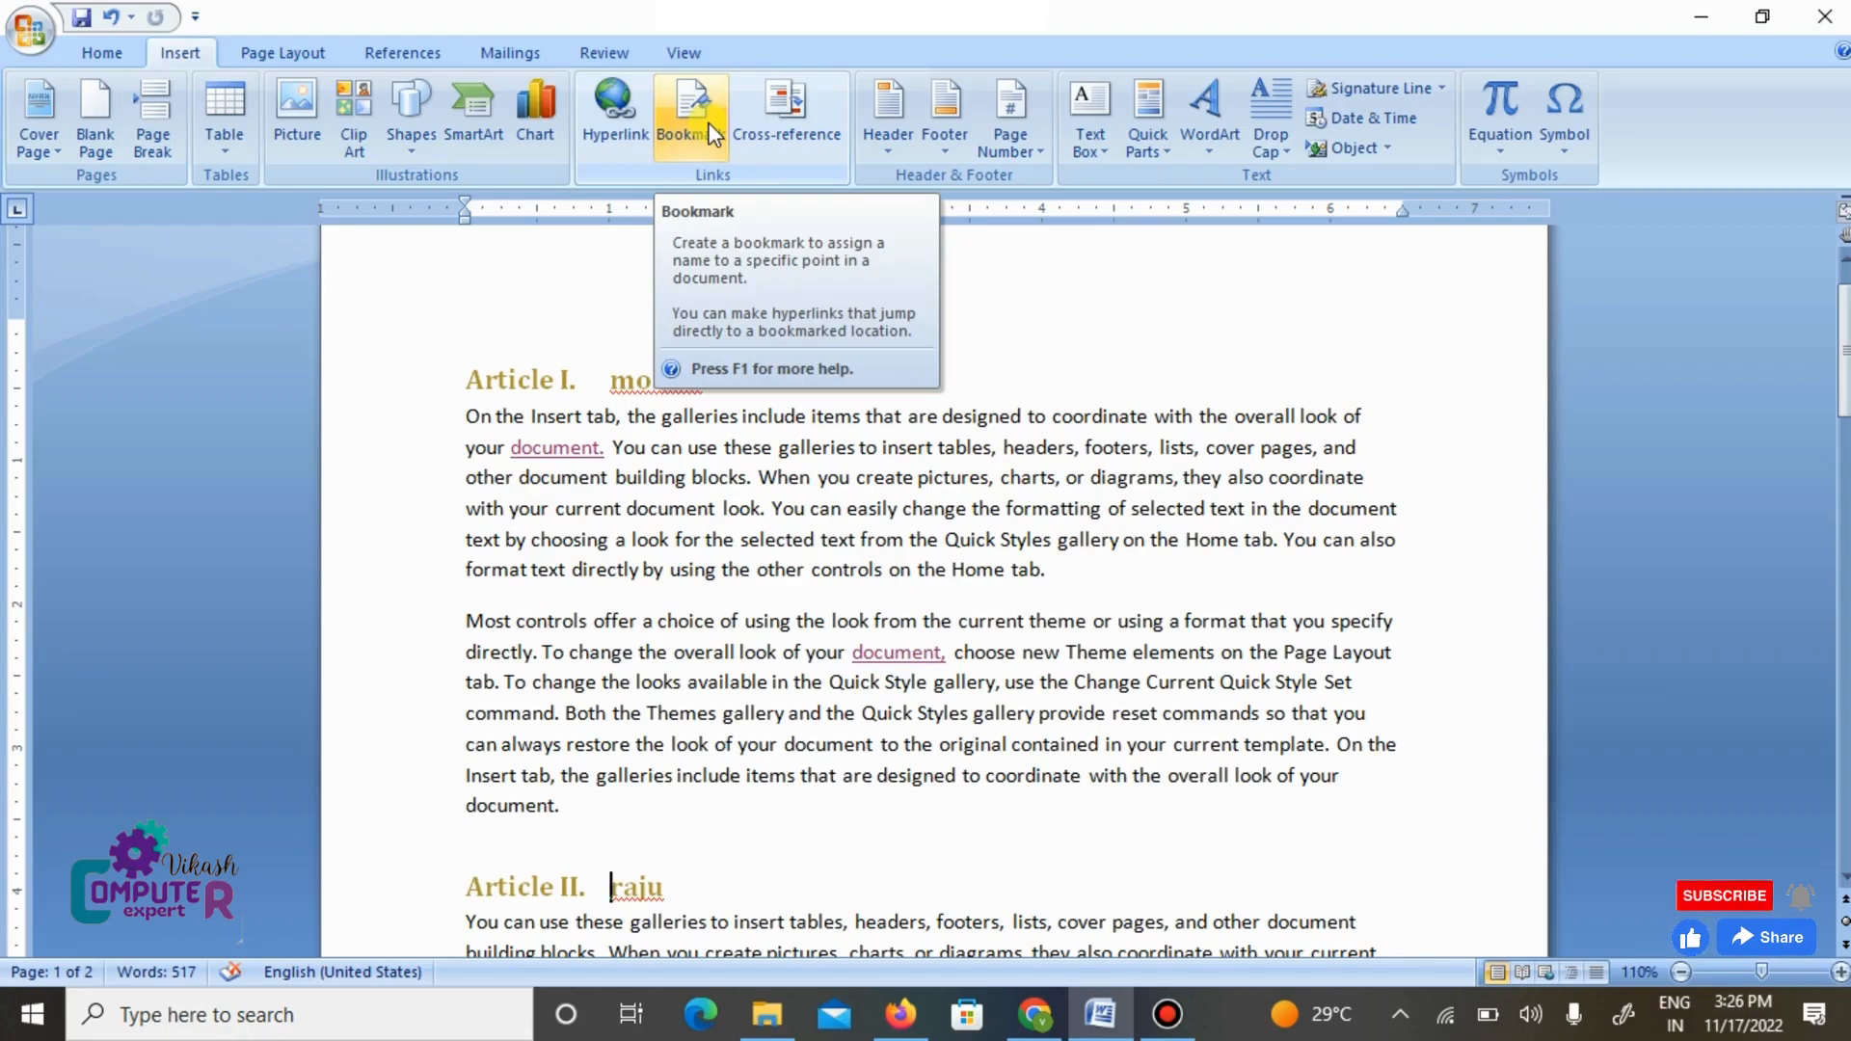
{"action": "scroll", "coordinate": [868, 543], "scroll_direction": "down", "scroll_amount": 3}
{"action": "scroll", "coordinate": [868, 543], "scroll_direction": "down", "scroll_amount": 6}
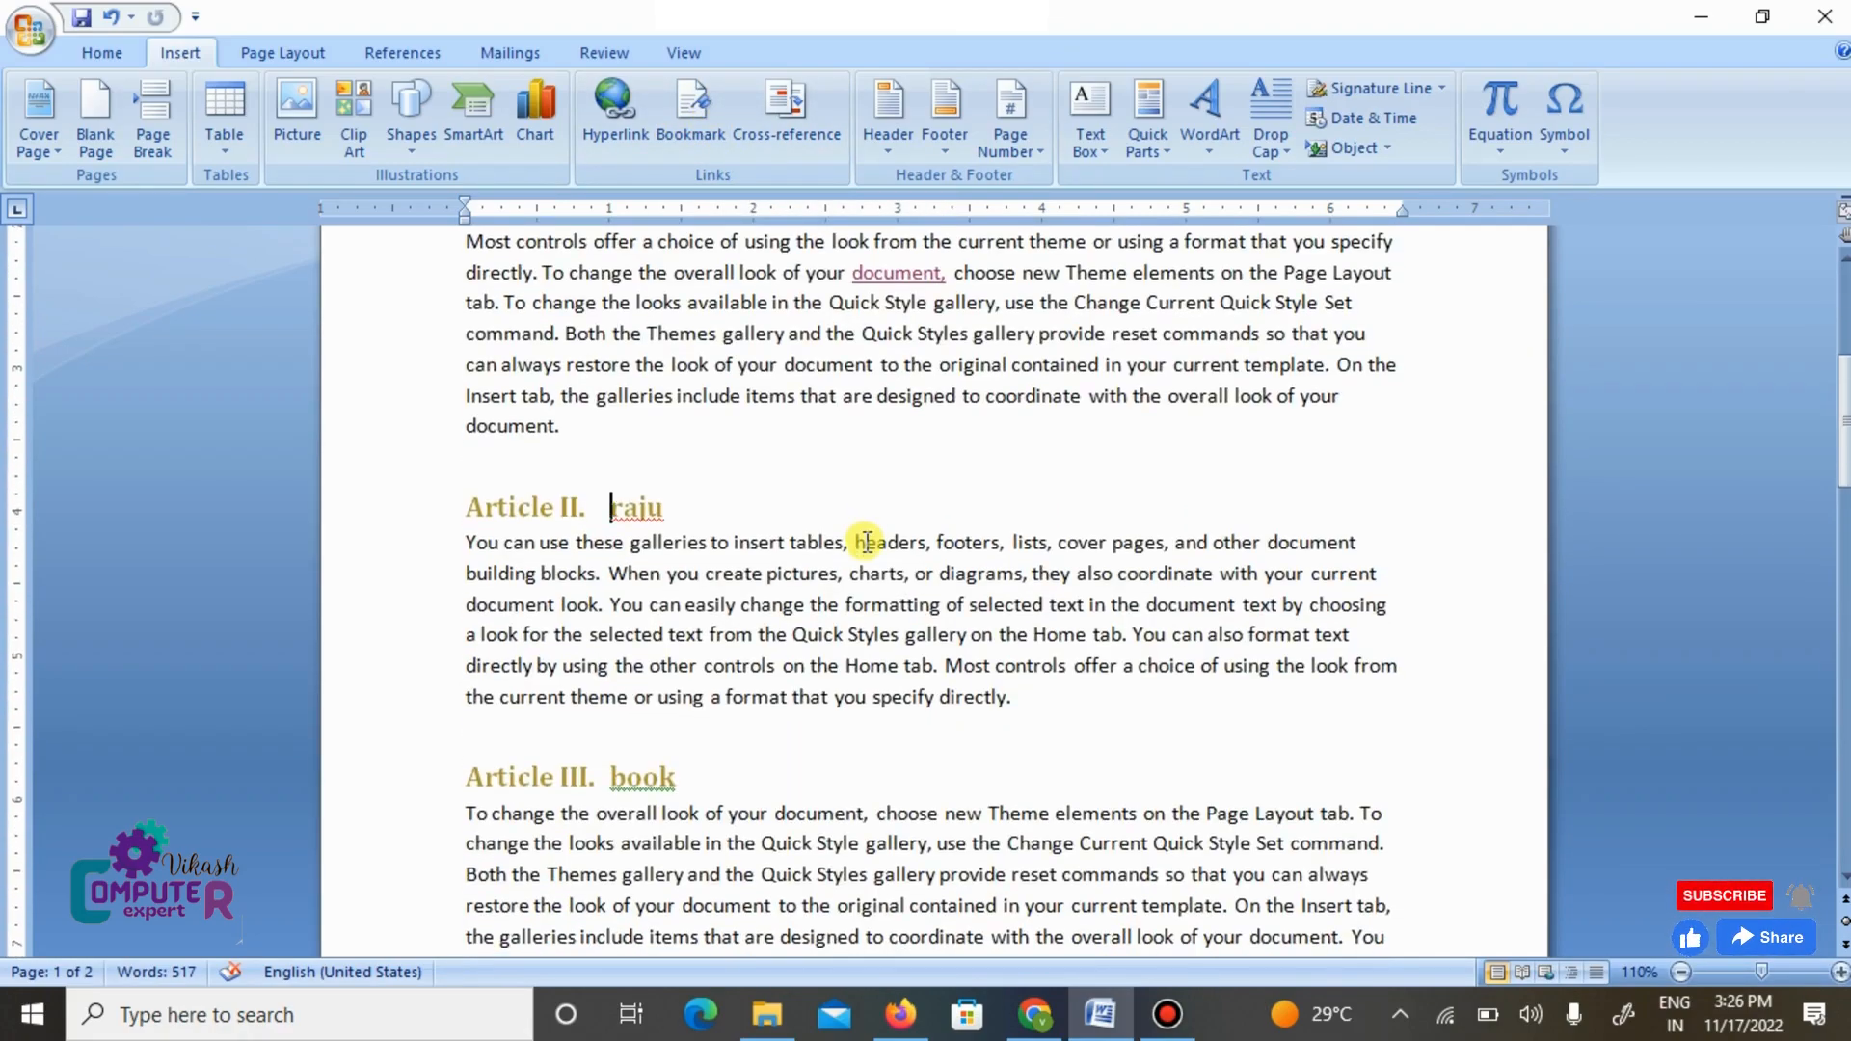
{"action": "scroll", "coordinate": [867, 542], "scroll_direction": "down", "scroll_amount": 1}
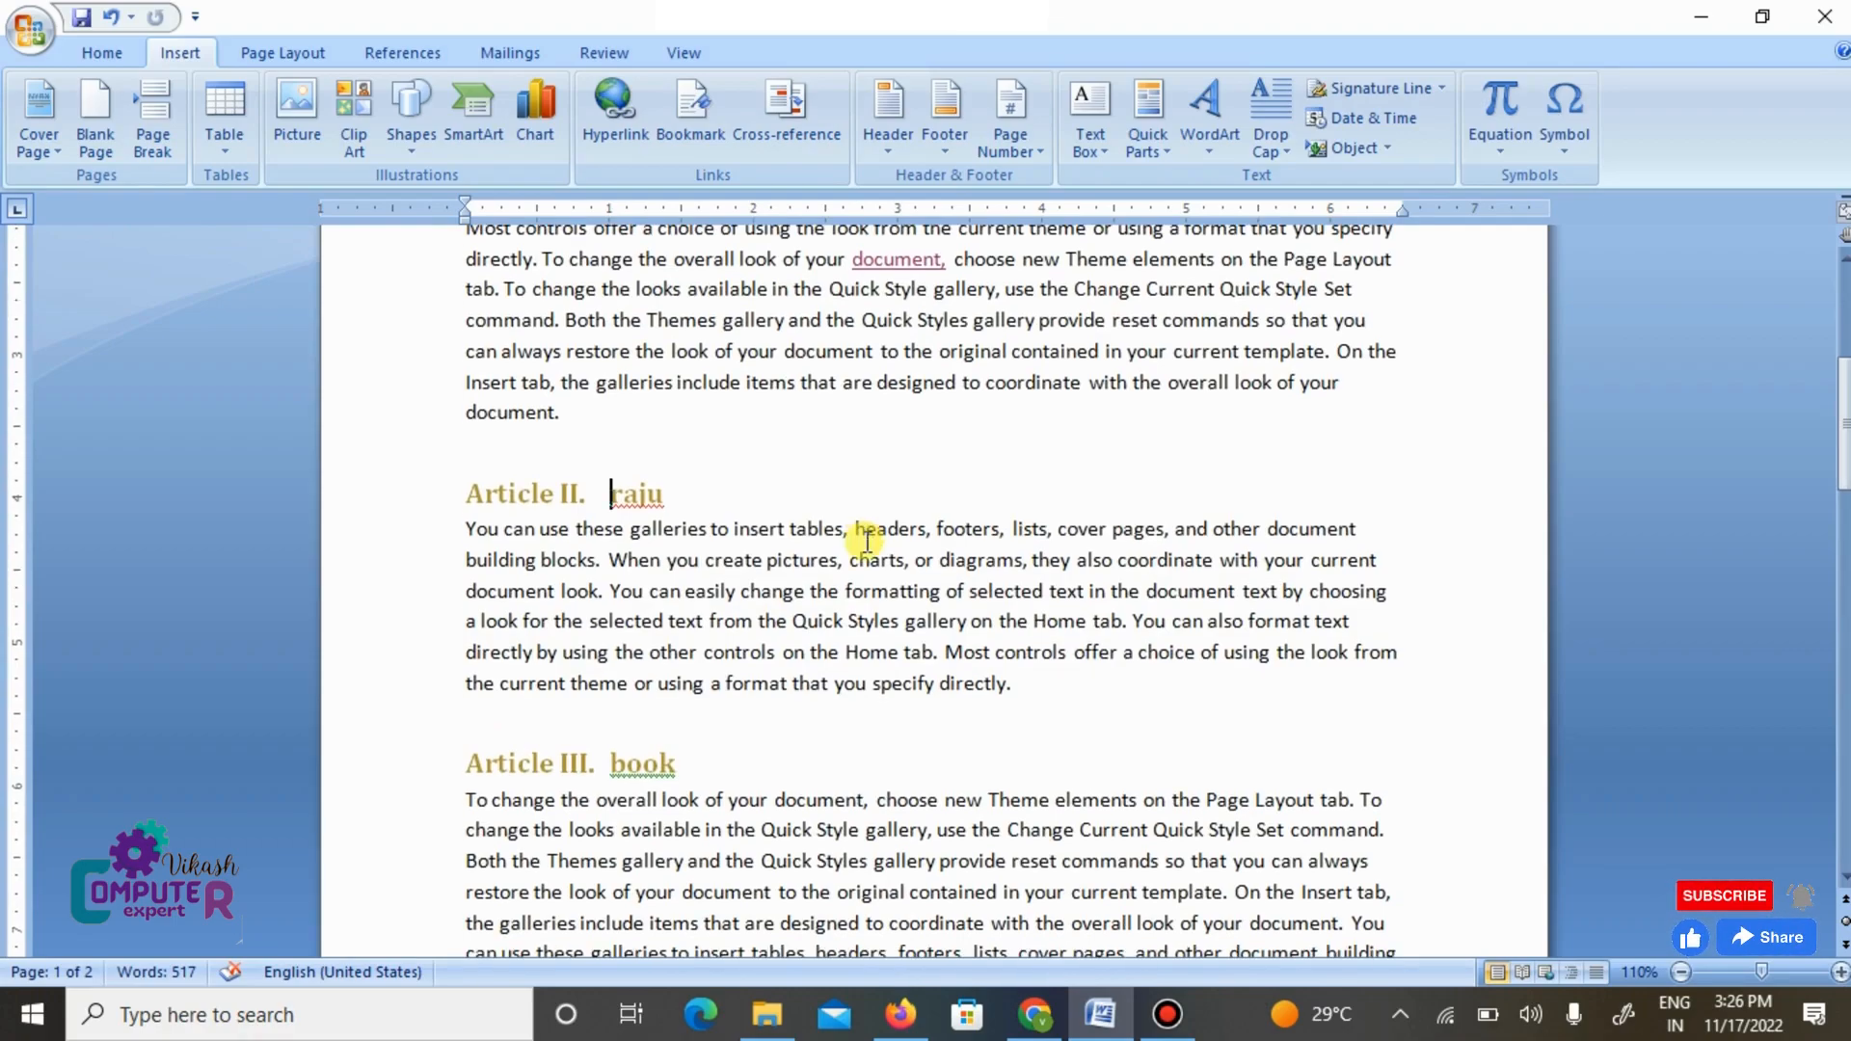